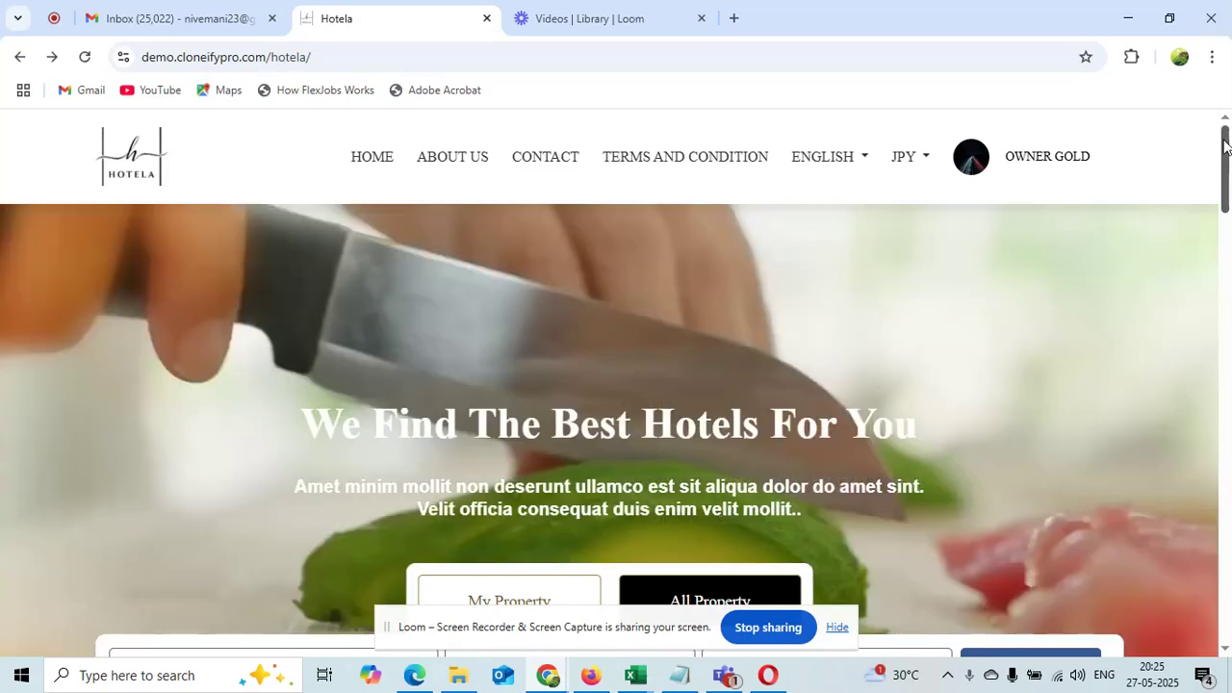
Show the home page's check-in/check-out calendar, then switch to the admin dashboard window
drag(1225, 145, 1227, 218)
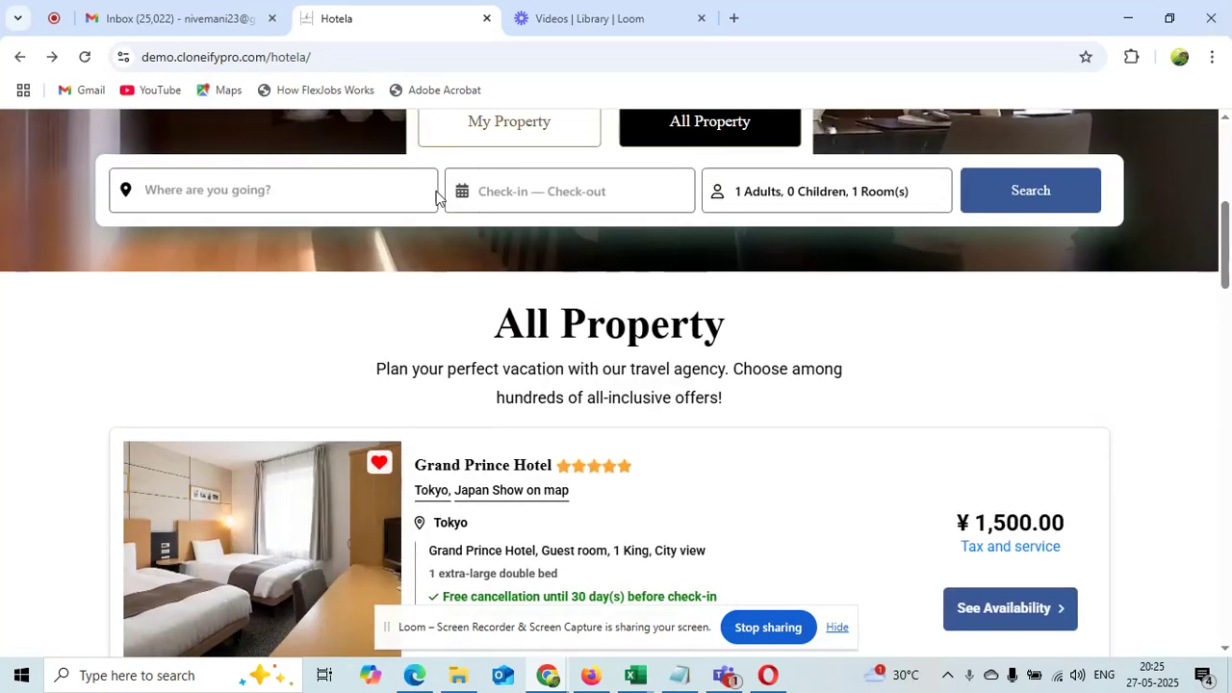
click(495, 188)
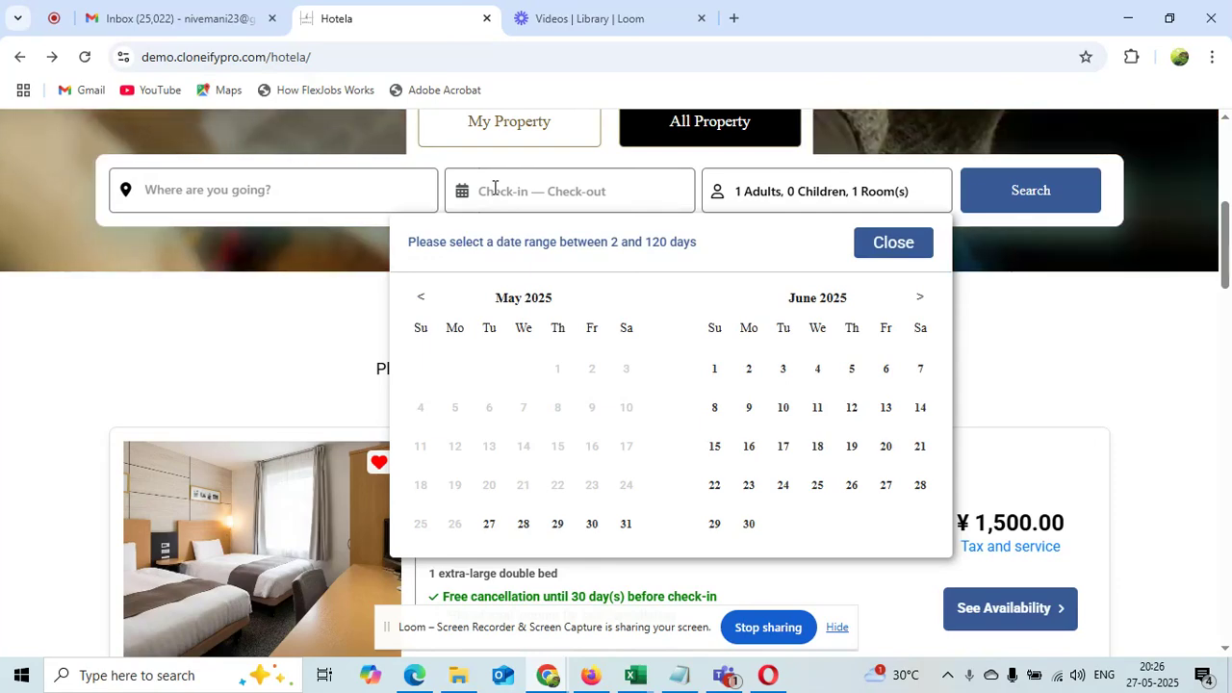
click(430, 684)
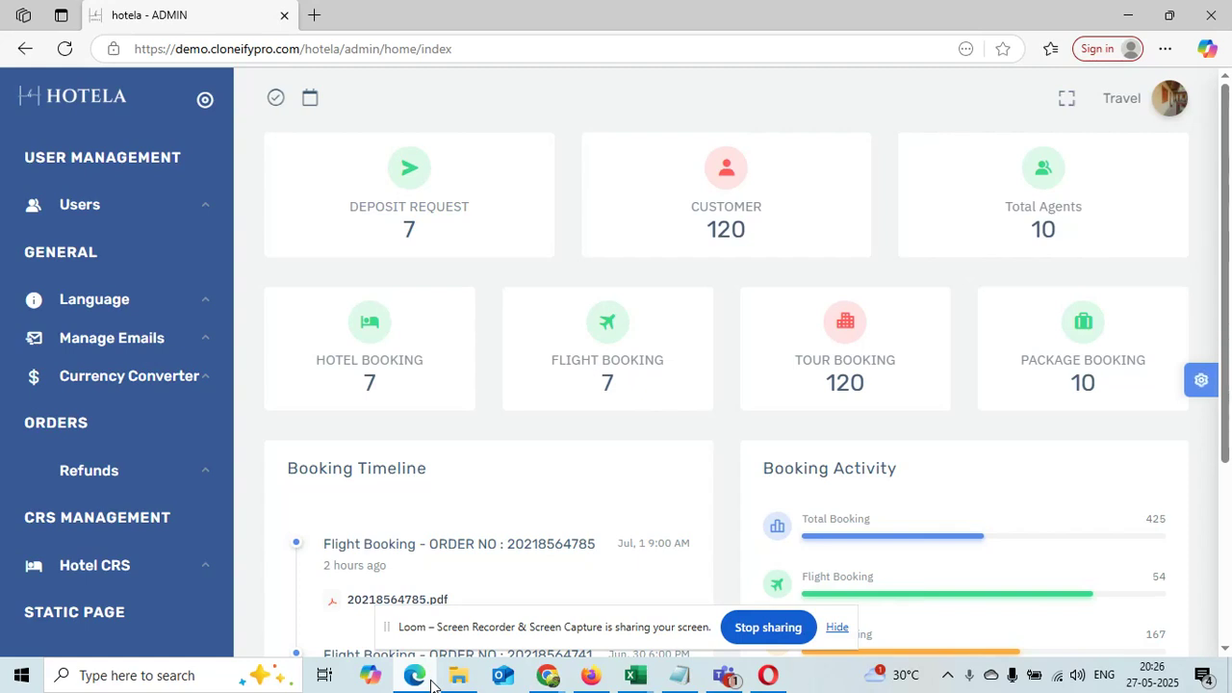
Look at the Add Hotel form, then open the Hotel List under Hotel CRS
click(130, 568)
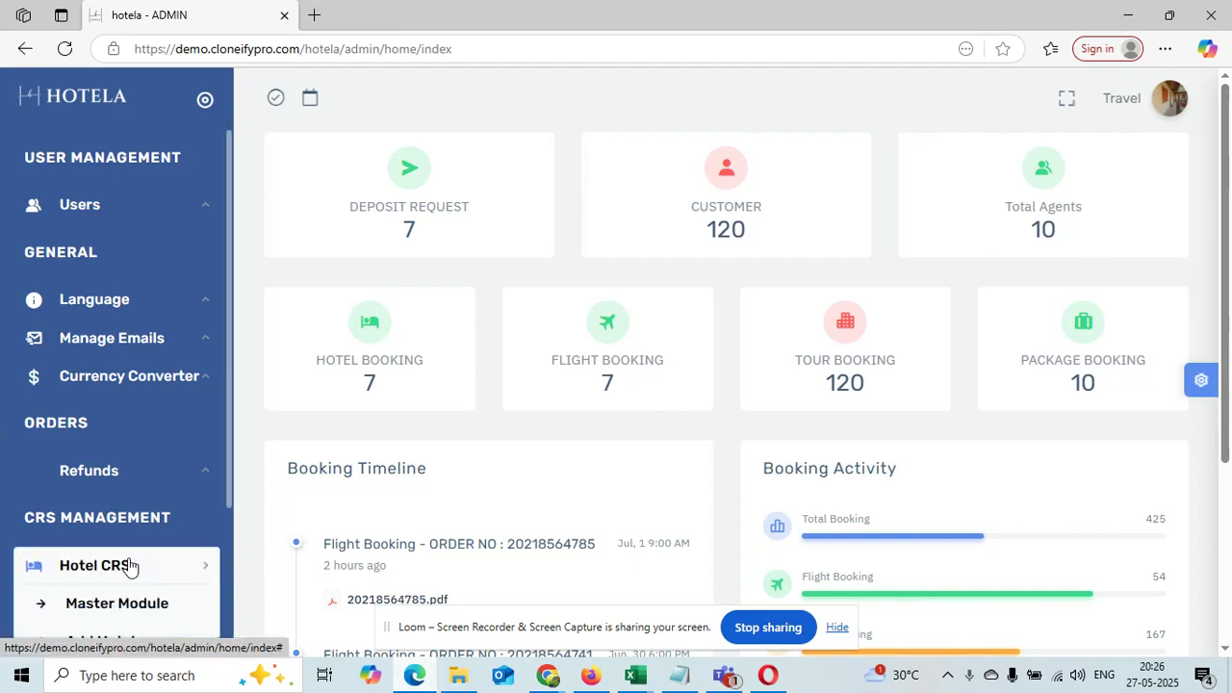
drag(229, 315, 245, 481)
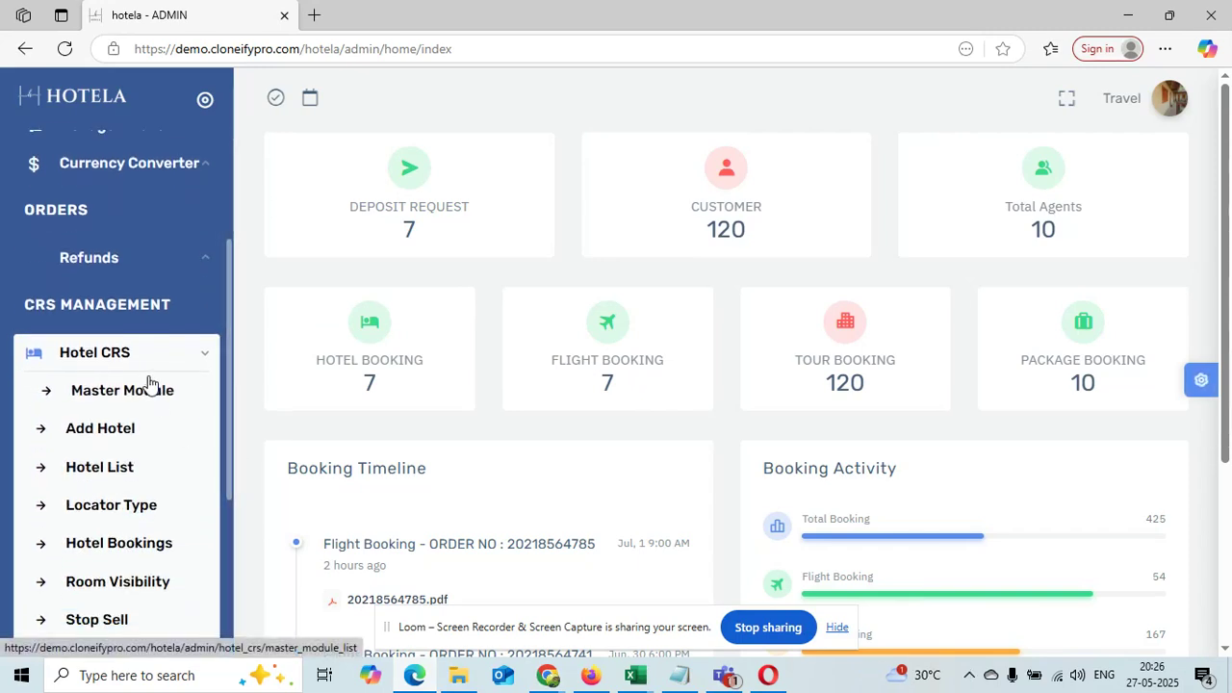
click(124, 435)
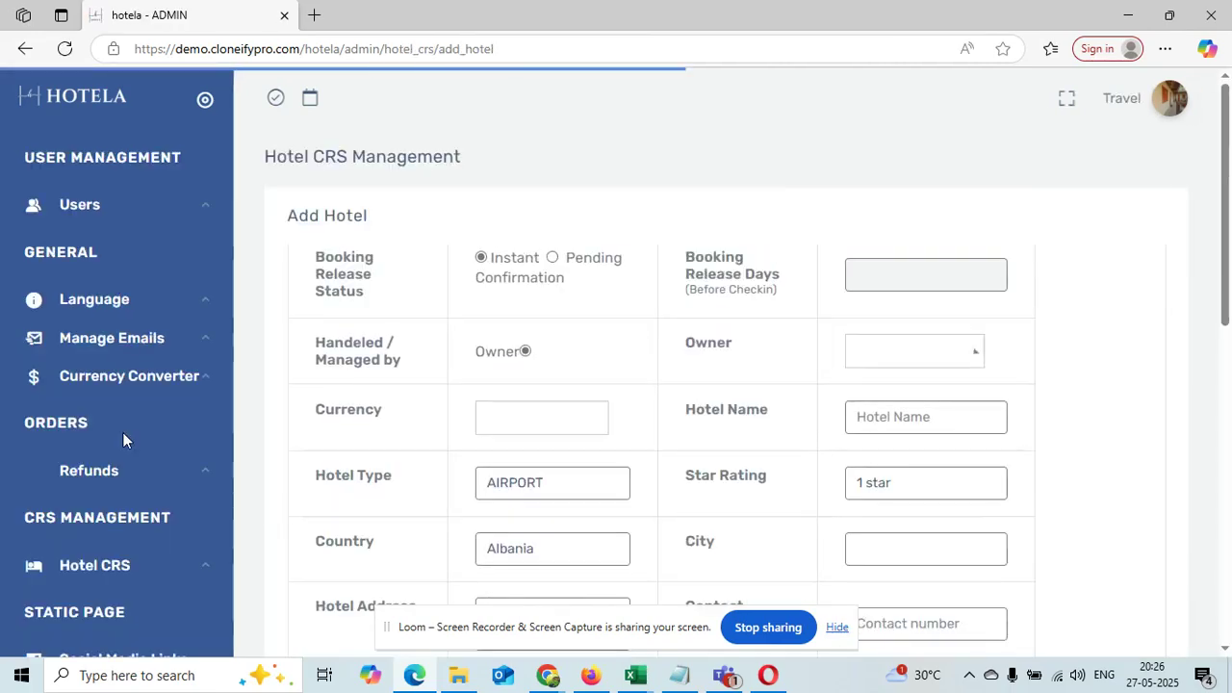
drag(227, 292, 229, 511)
click(105, 396)
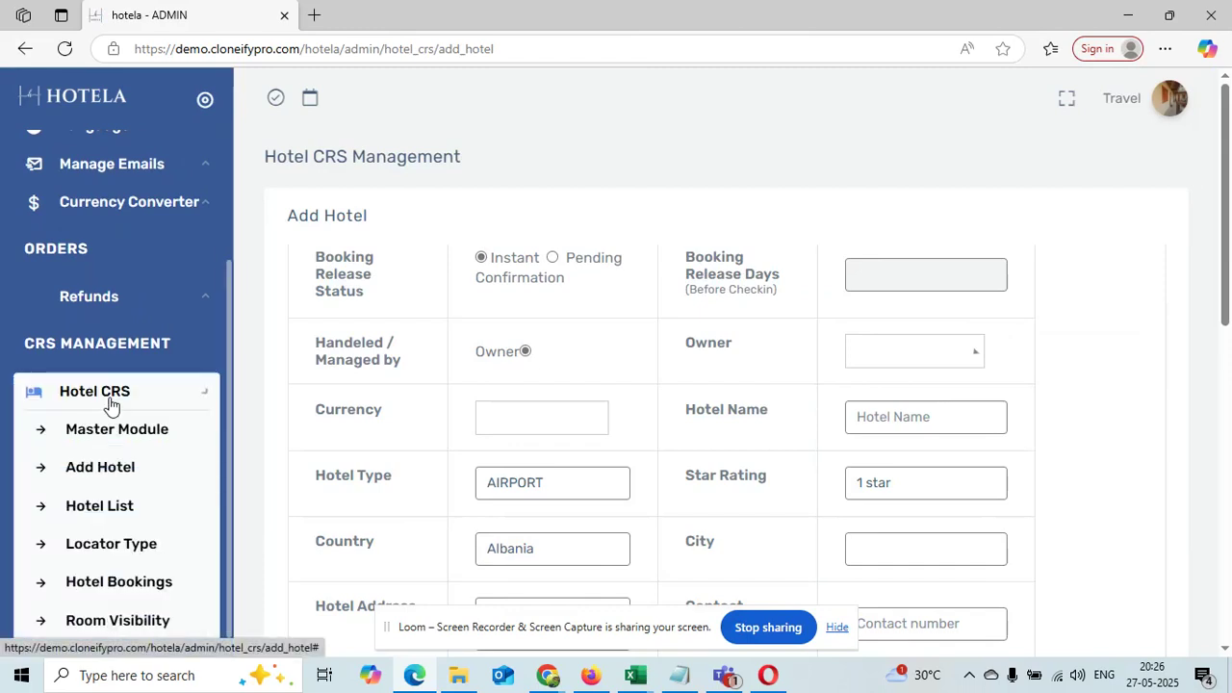
click(106, 506)
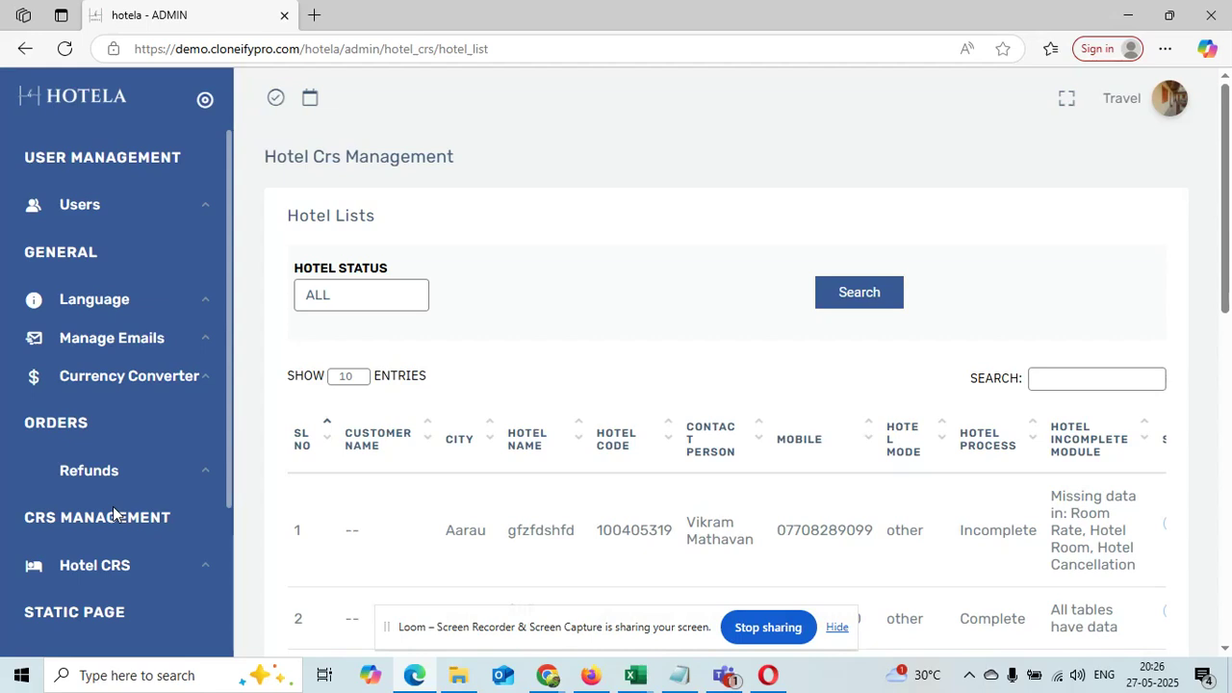
Review the Owners and Guests user lists
click(116, 210)
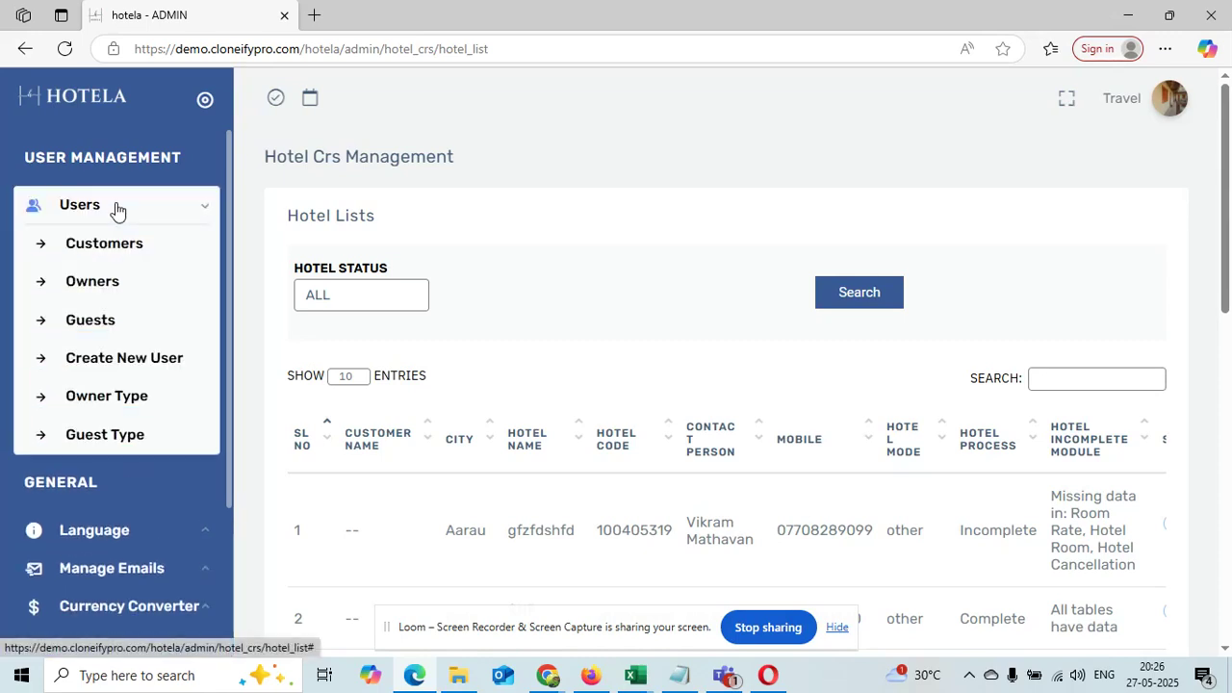
click(112, 280)
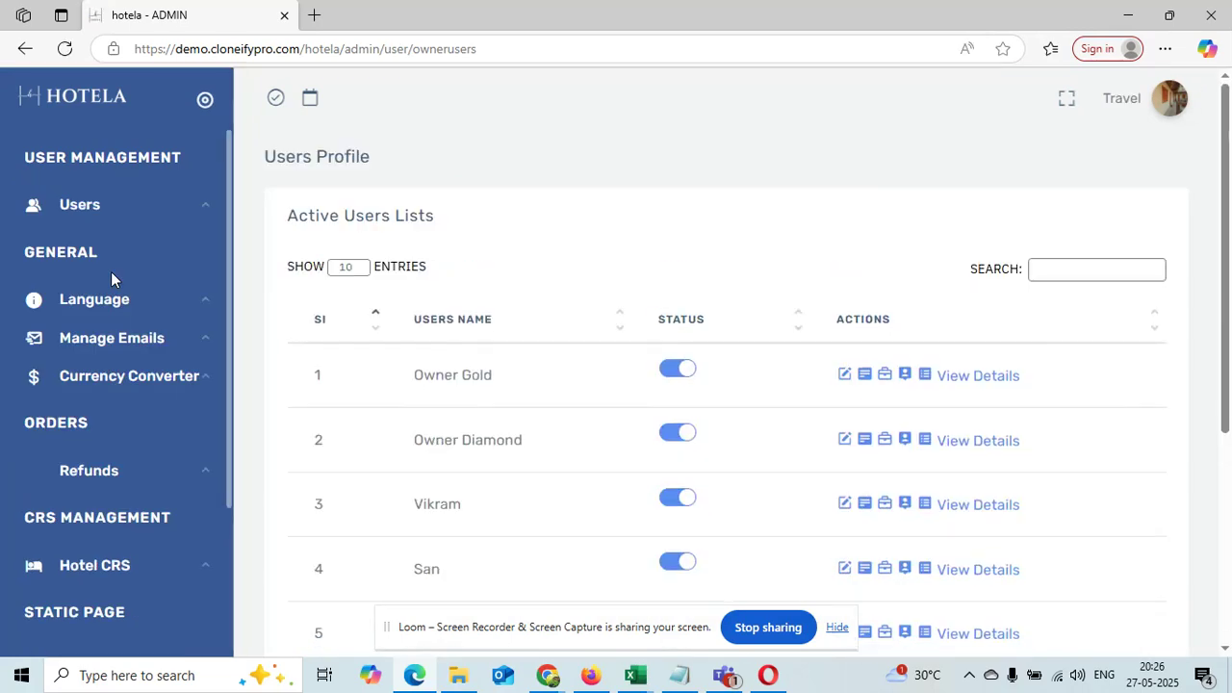
click(110, 206)
click(112, 320)
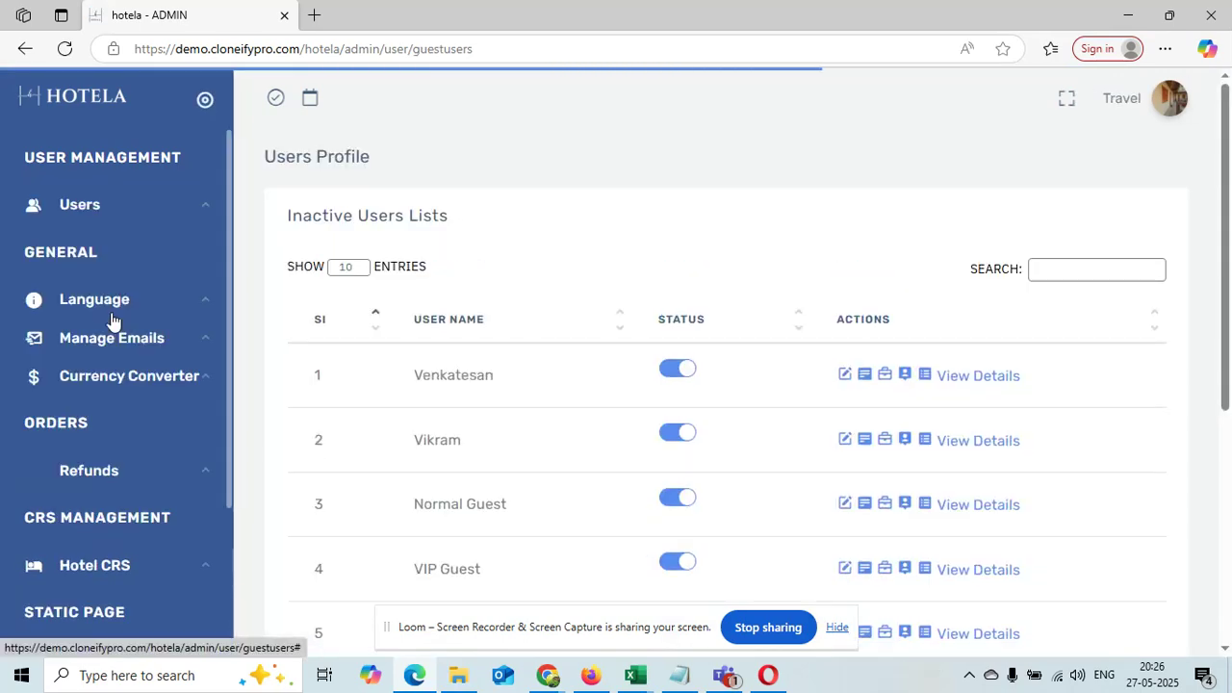
Check the booking limits under Owner Type and Guest Type
click(139, 210)
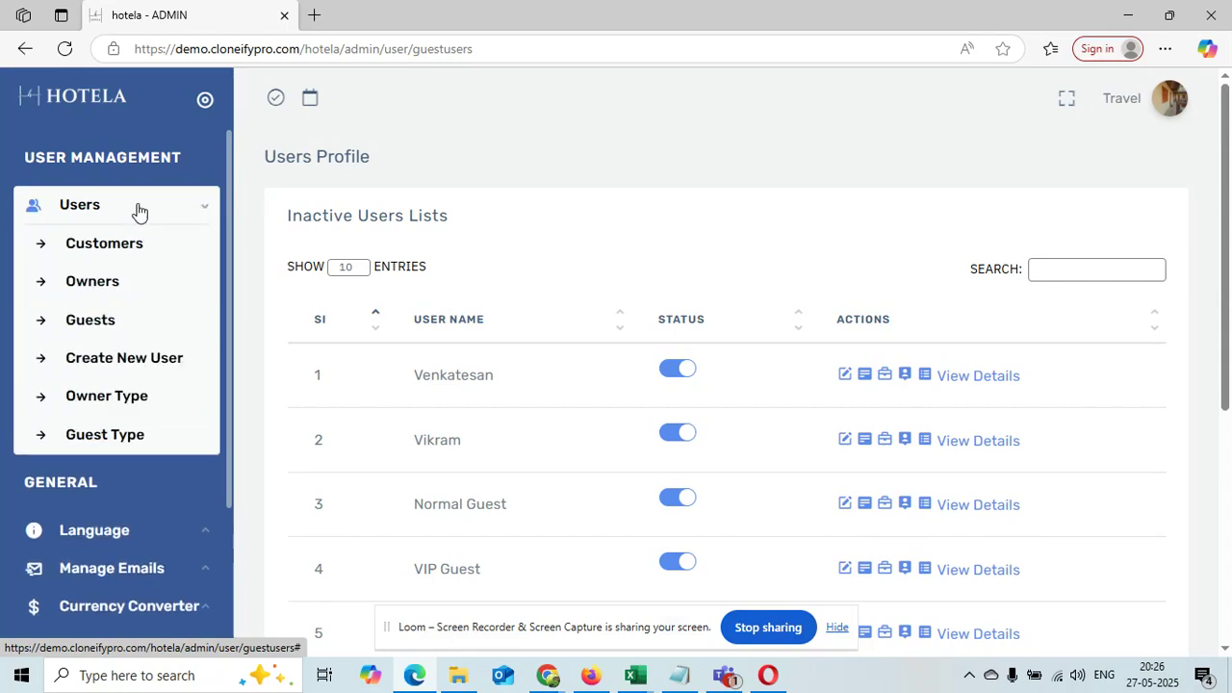
click(150, 406)
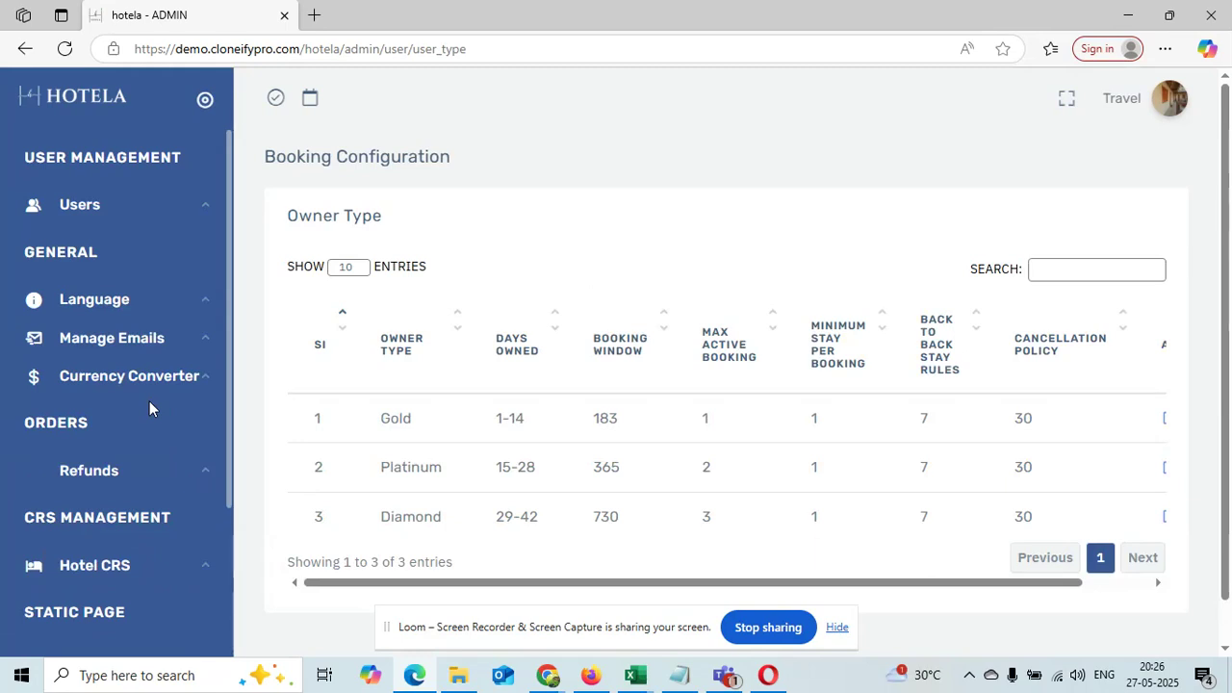
click(102, 214)
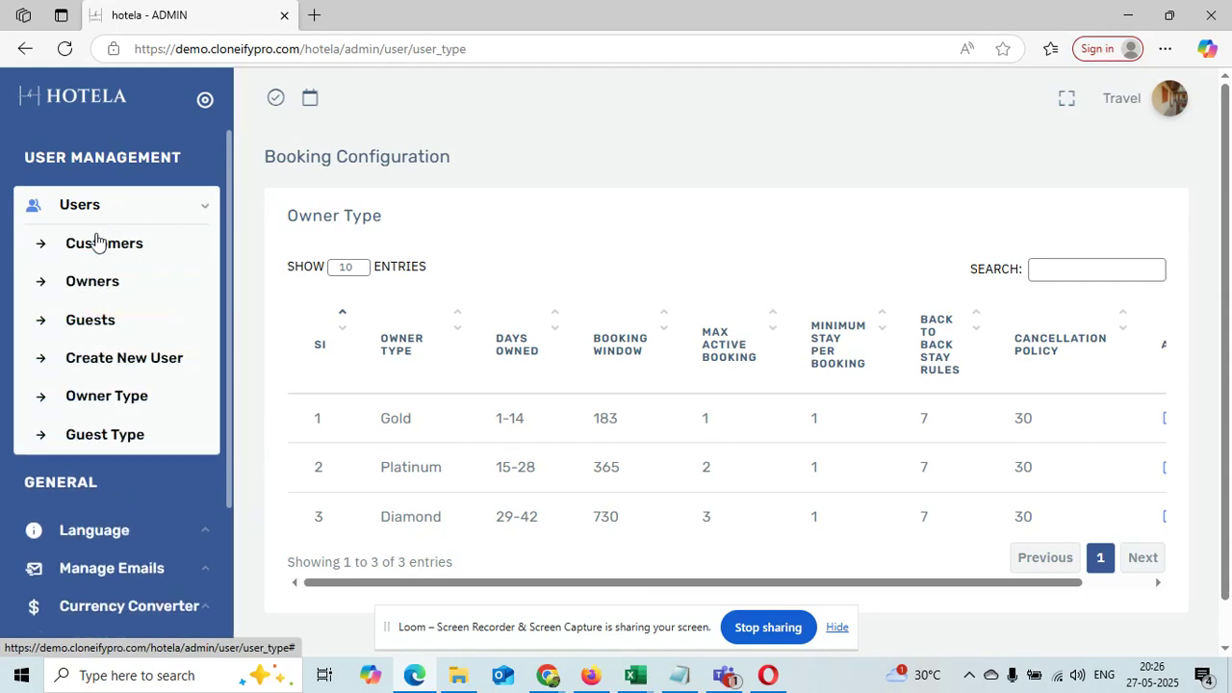
click(106, 435)
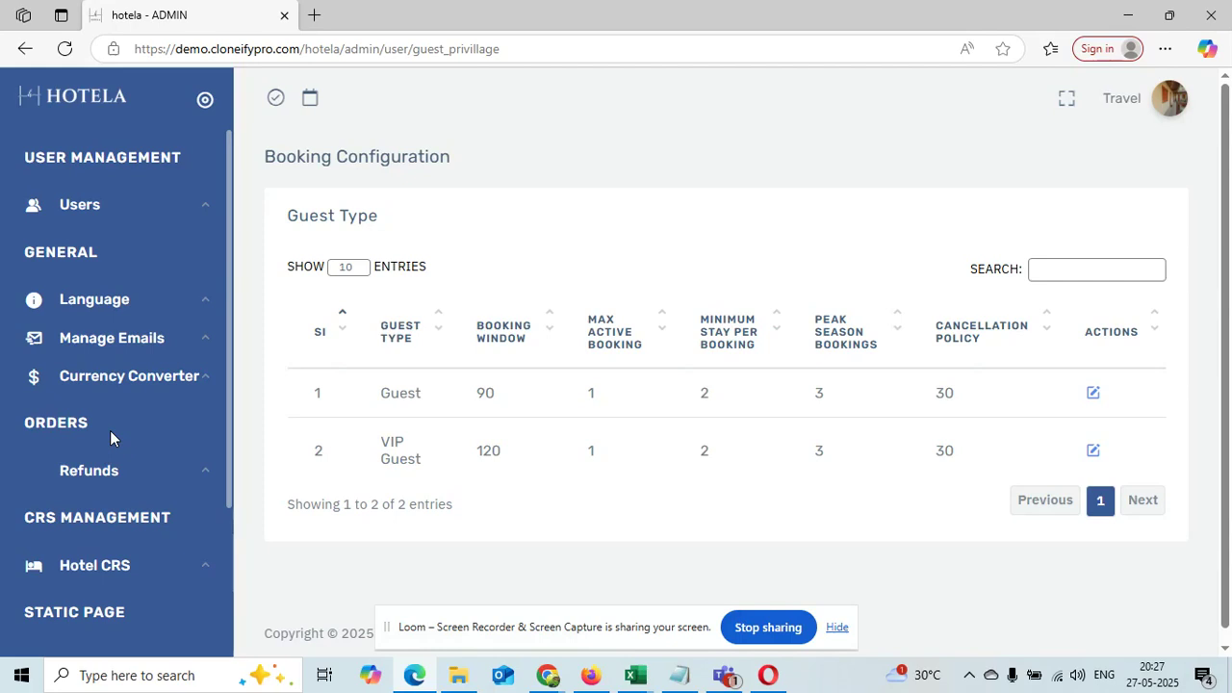
Open the Update Languages page, then return to the Hotela site window
click(131, 302)
click(135, 339)
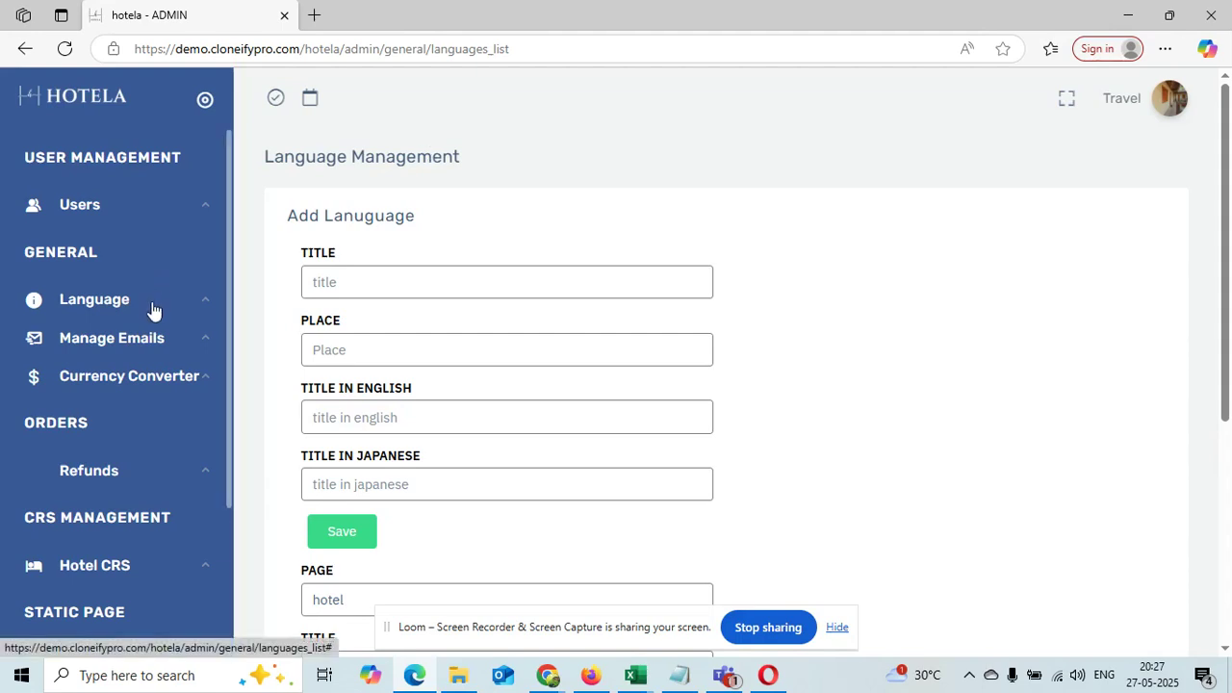
click(553, 679)
click(394, 614)
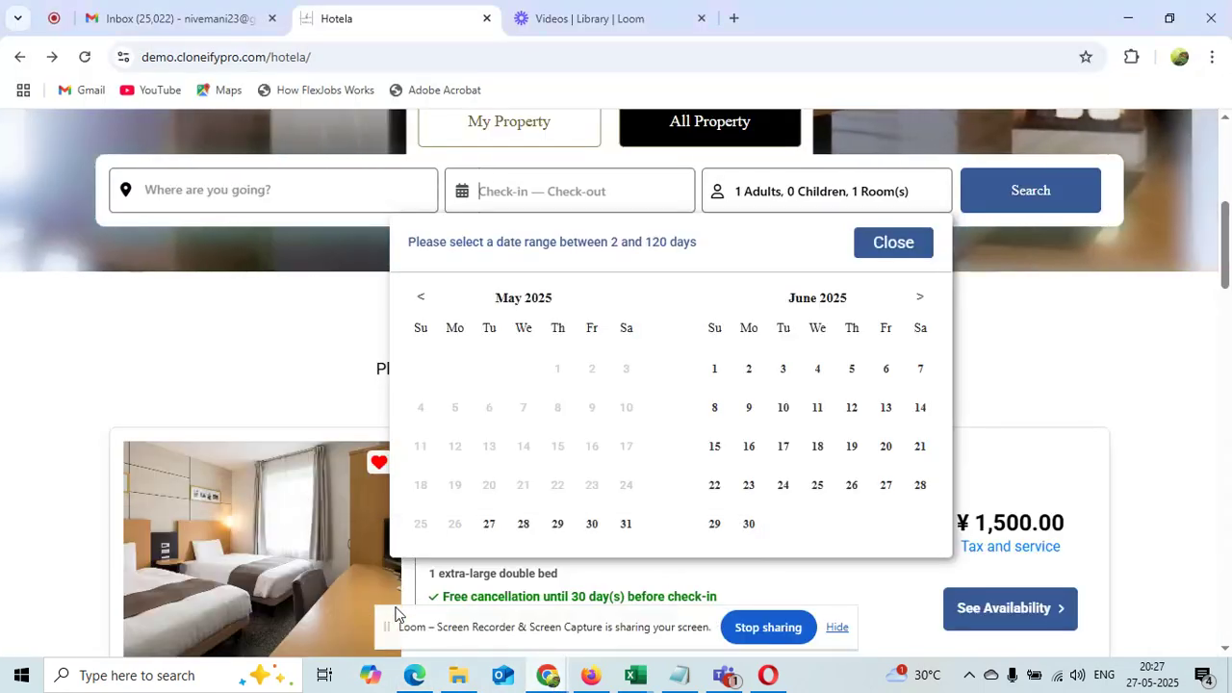
Set the search destination to Tokyo, japan
click(286, 193)
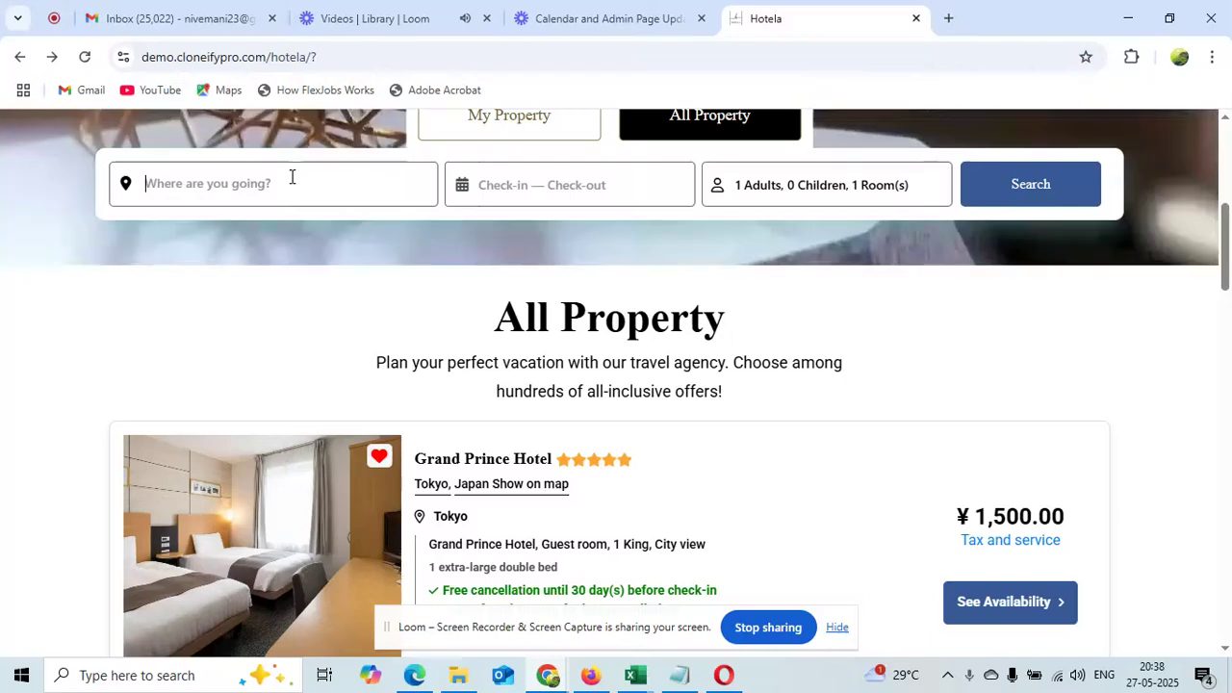
text(tokyo)
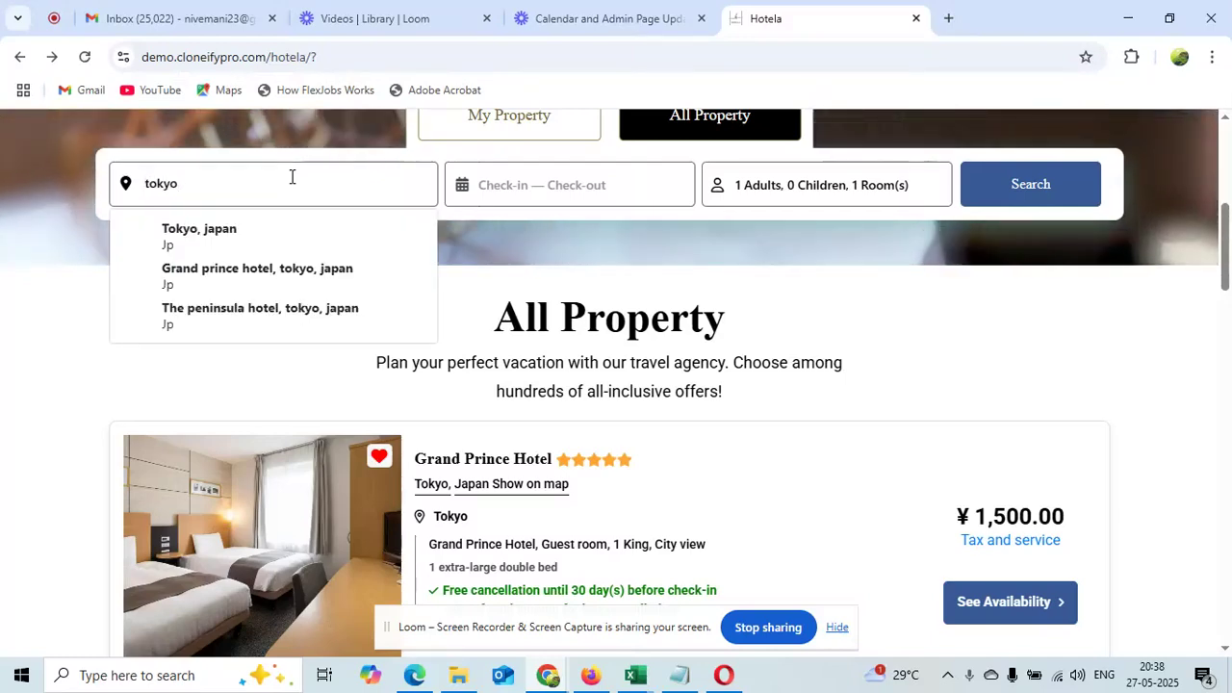
click(300, 229)
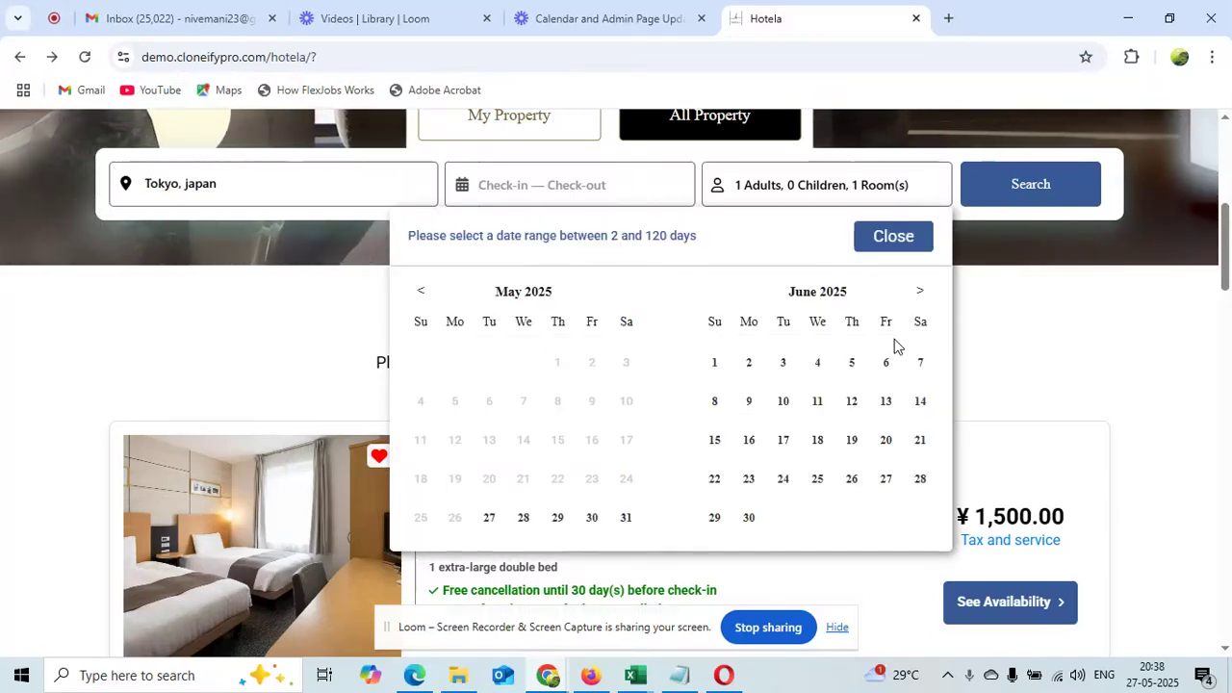
Pick Jul 6 to Jul 17, 2025 and search, scrolling the 2 results
click(919, 290)
click(714, 401)
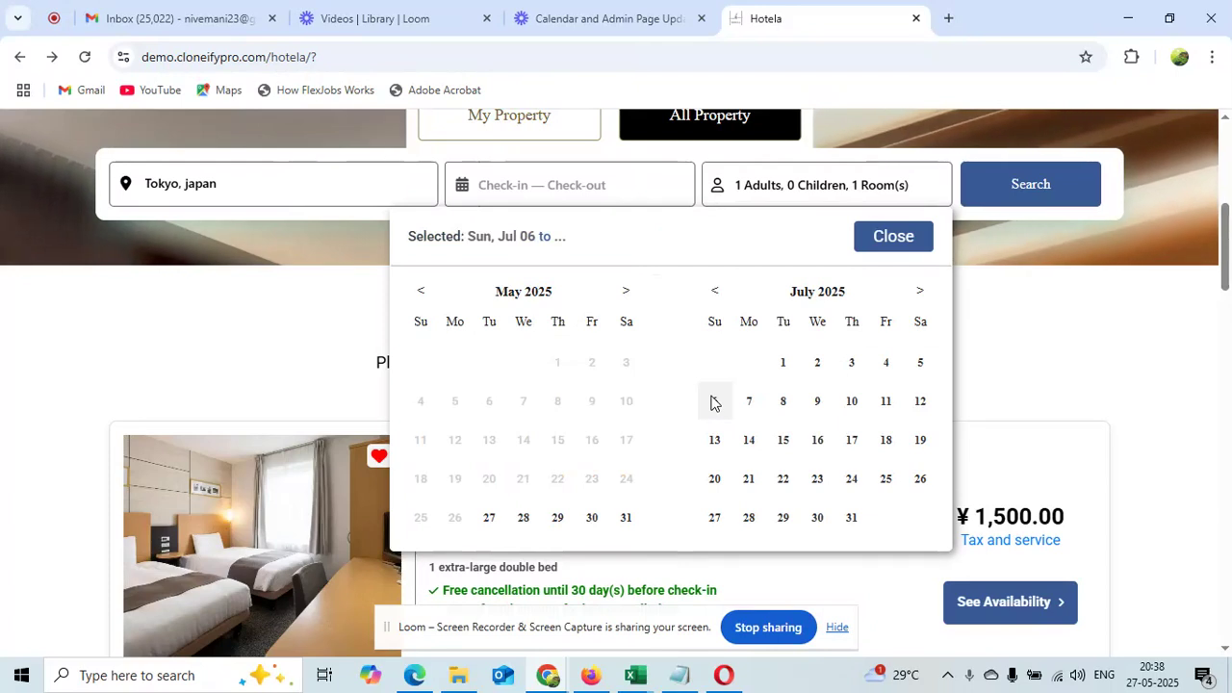
click(852, 443)
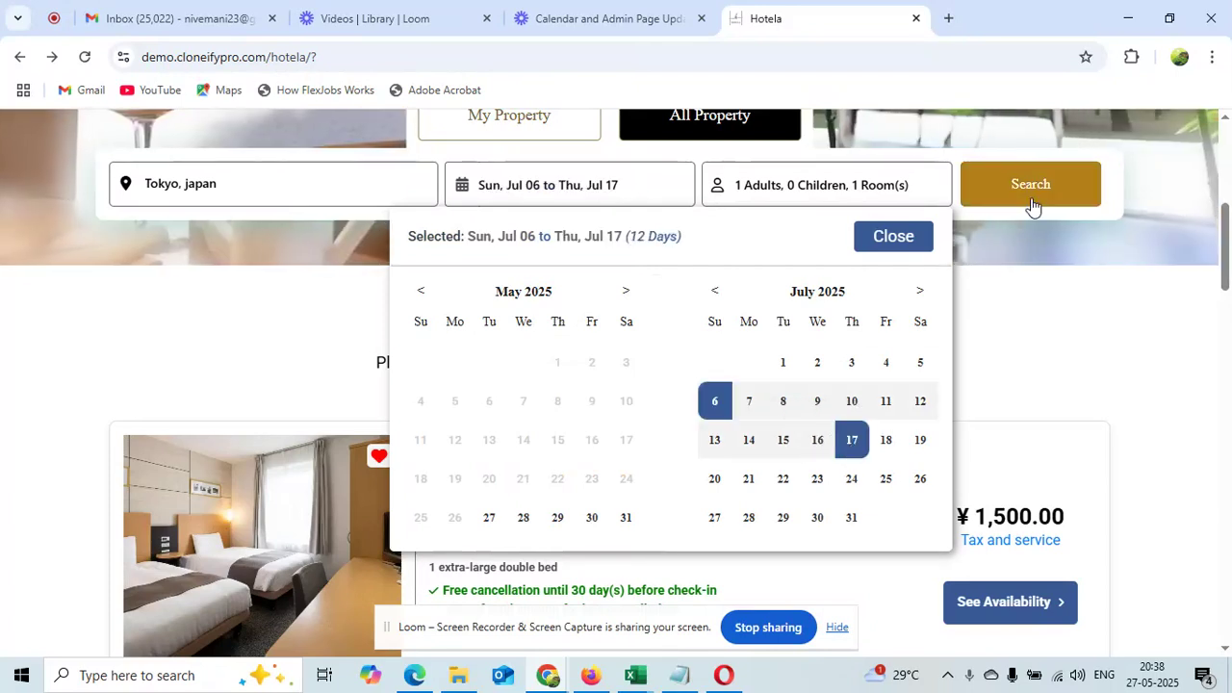
click(1032, 198)
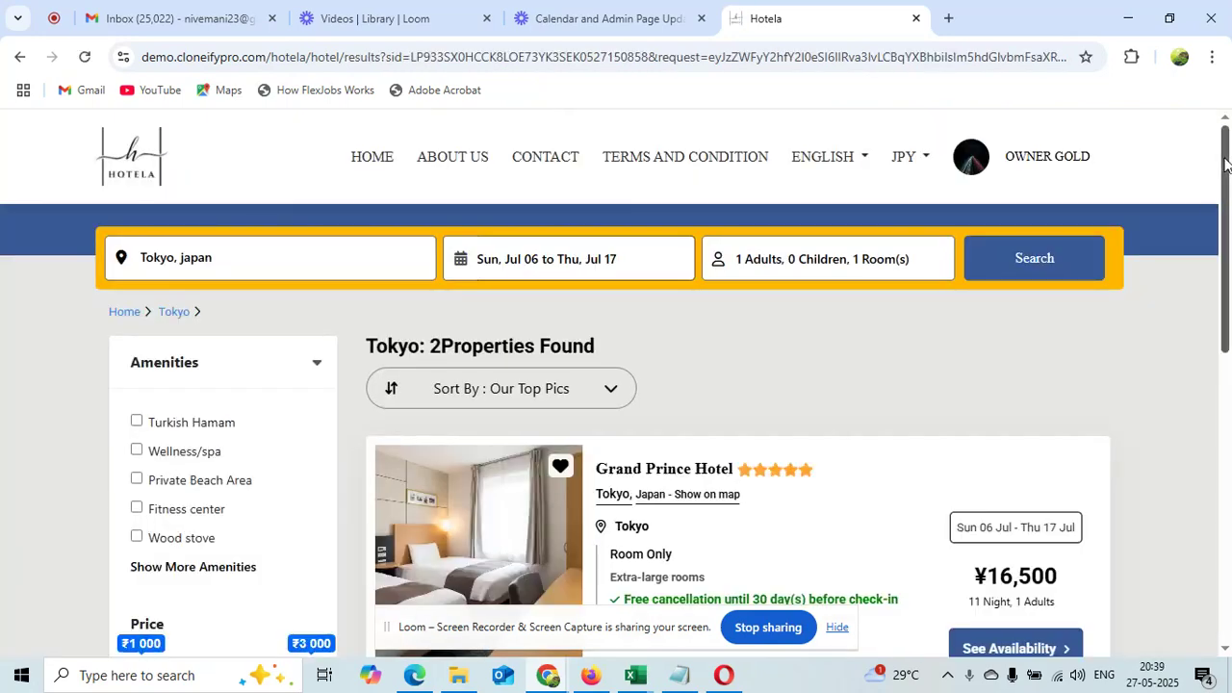
scroll(1228, 252, down, 2)
scroll(1229, 253, down, 3)
Open The Peninsula Hotel's availability and confirm the stay dates
click(1011, 429)
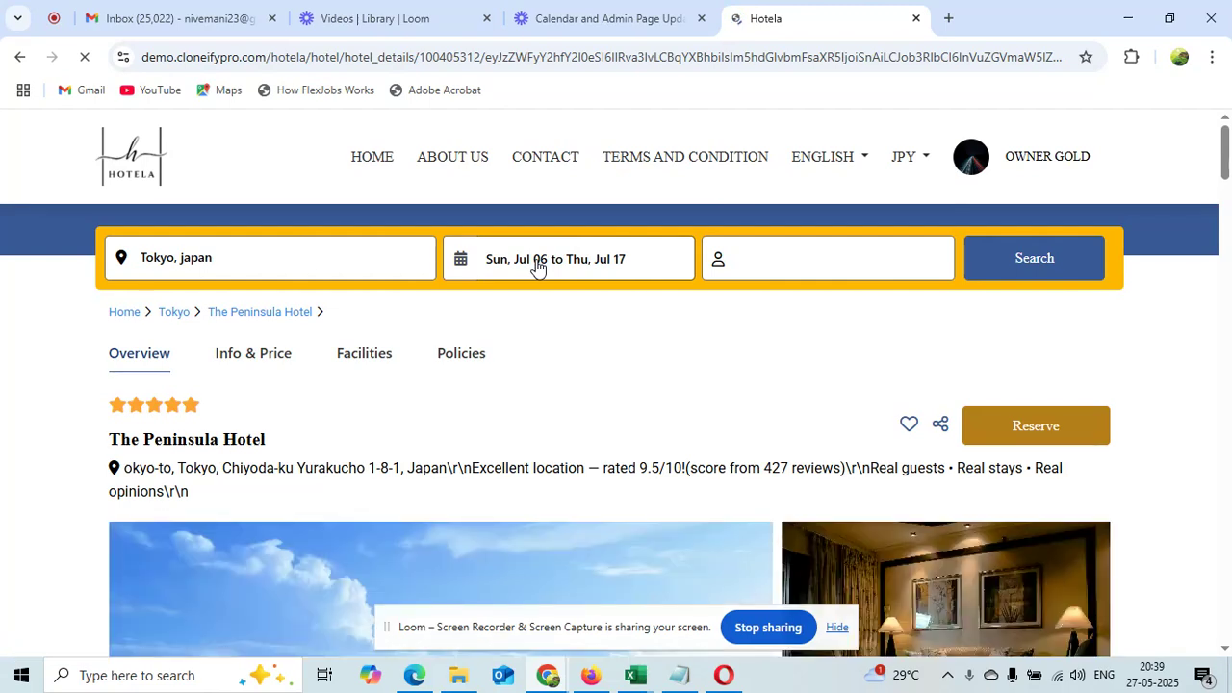
click(590, 270)
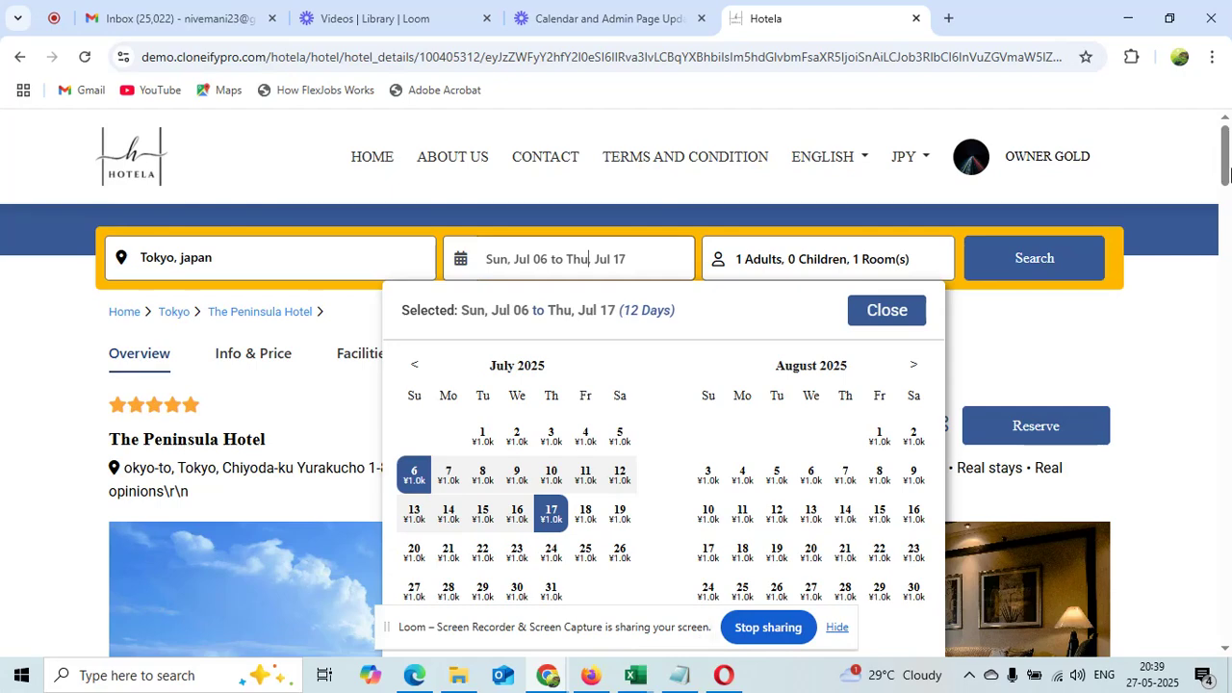
click(1226, 164)
drag(1225, 164, 1229, 334)
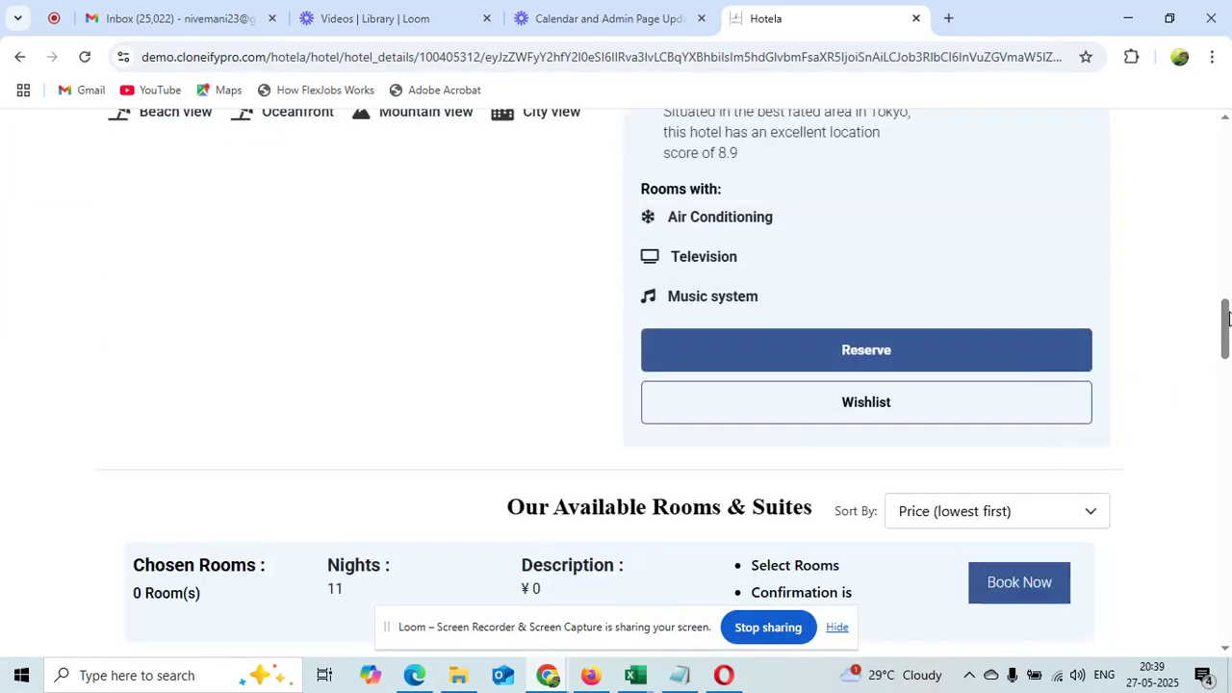
scroll(987, 335, down, 5)
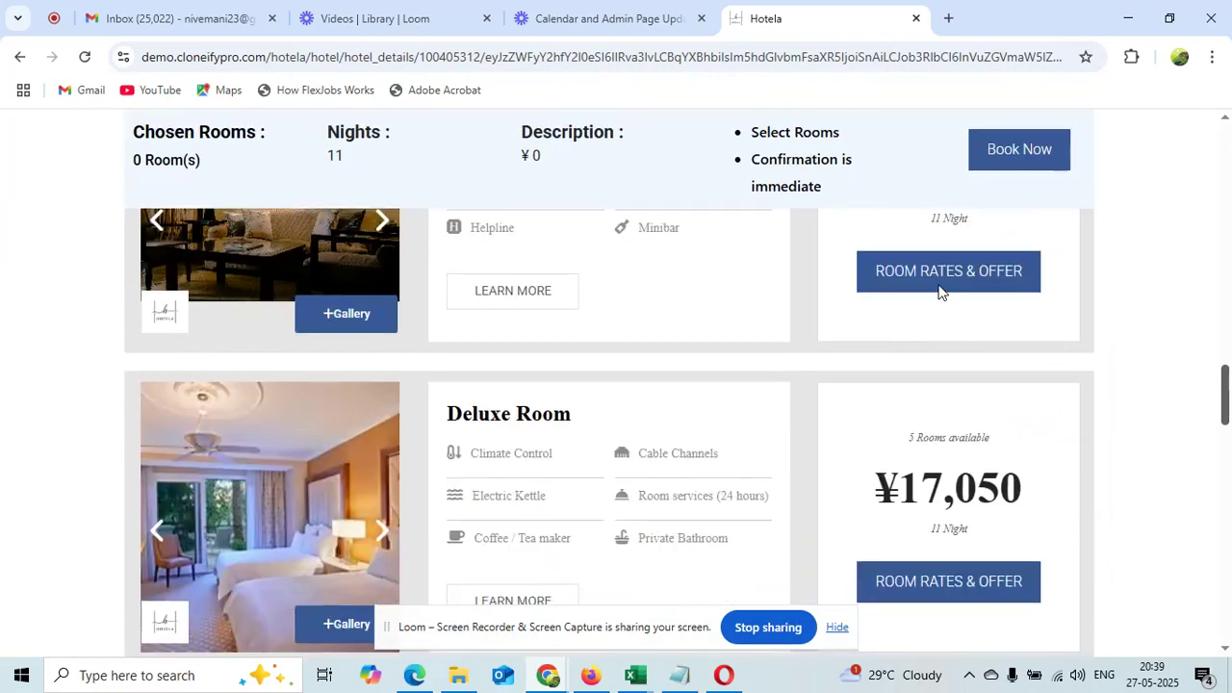
Under Room Rates & Offer, select 1 Flex Rate room
click(937, 286)
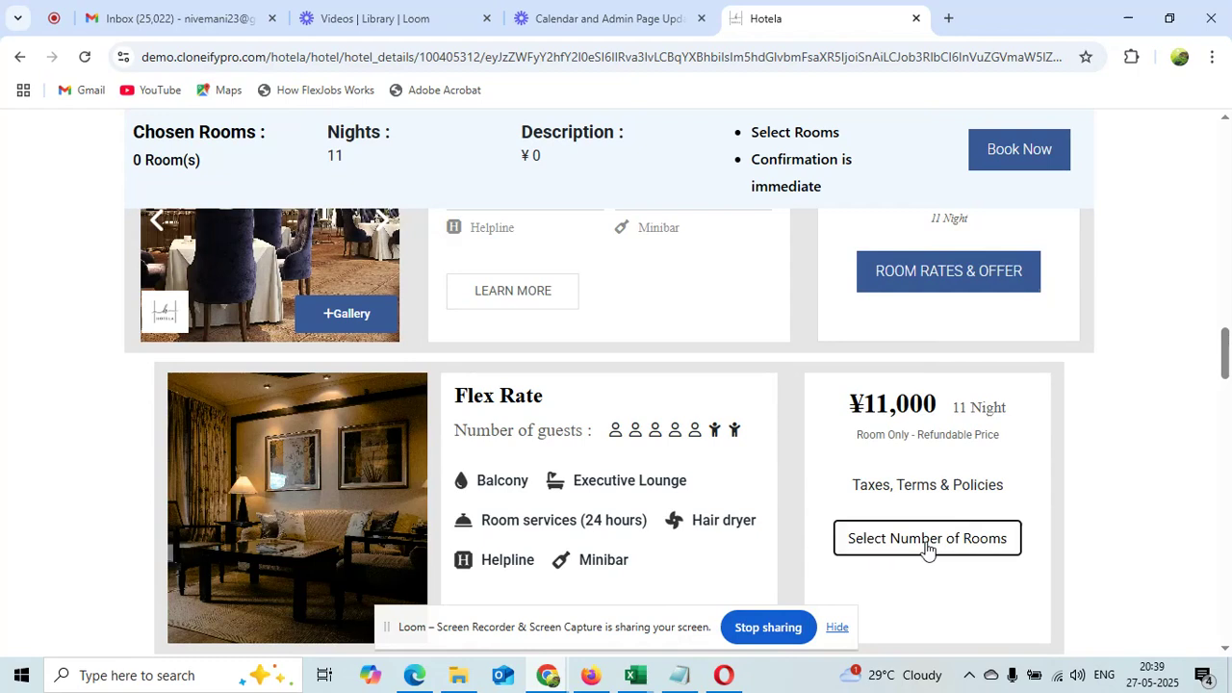
click(927, 547)
click(894, 460)
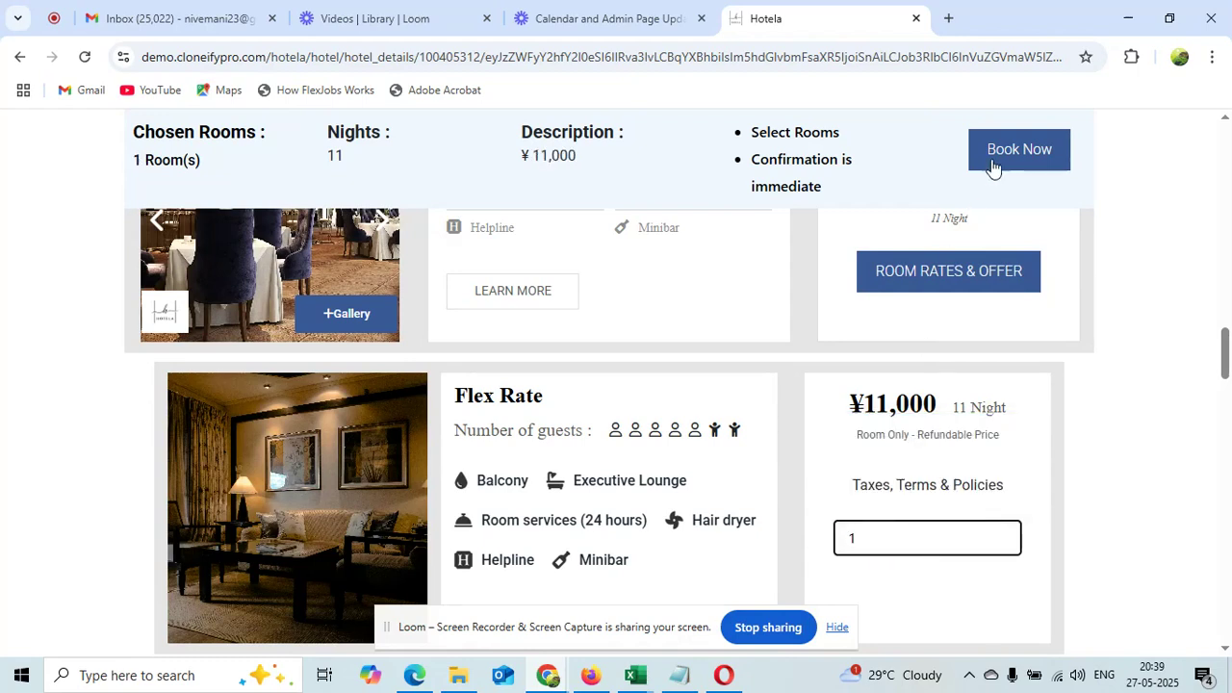
Start the booking and fill the guest's address details from the saved suggestion
click(1029, 151)
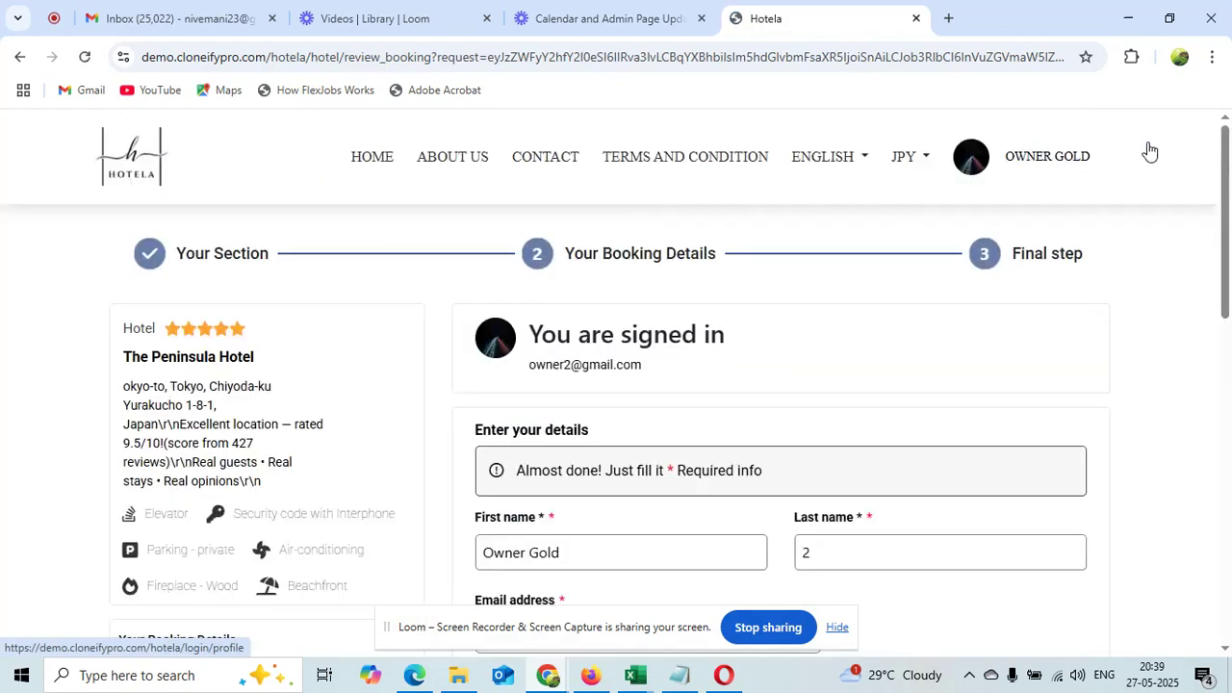
scroll(609, 332, down, 2)
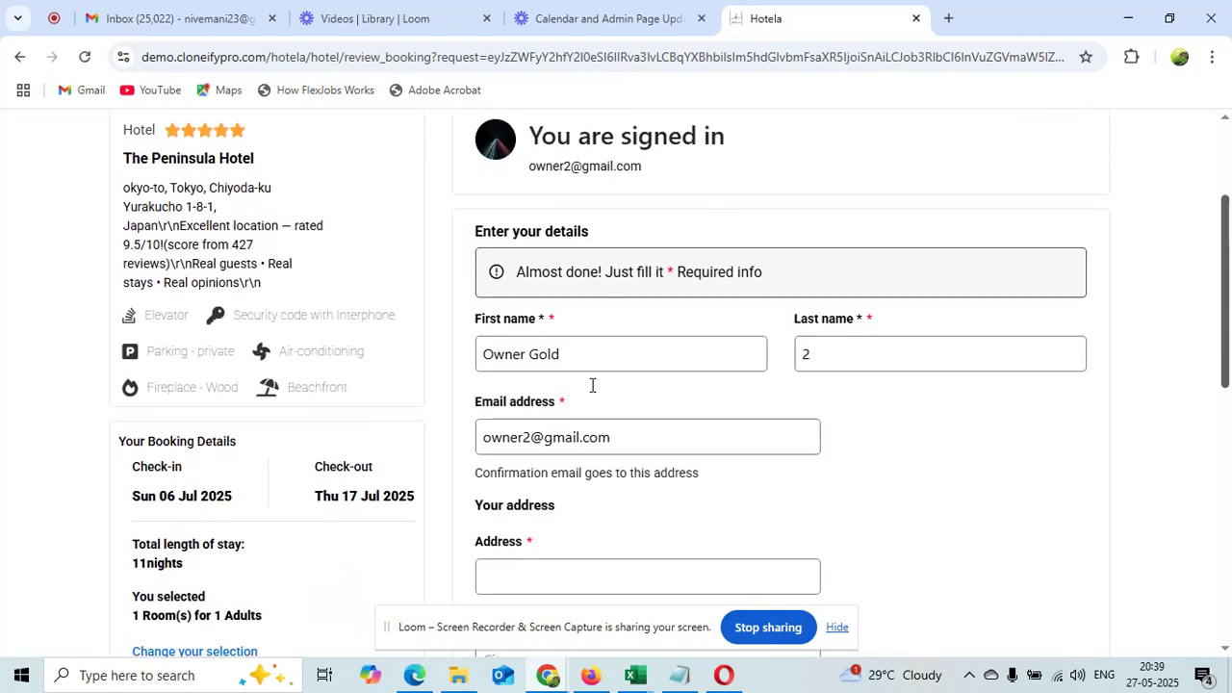
scroll(1225, 304, down, 2)
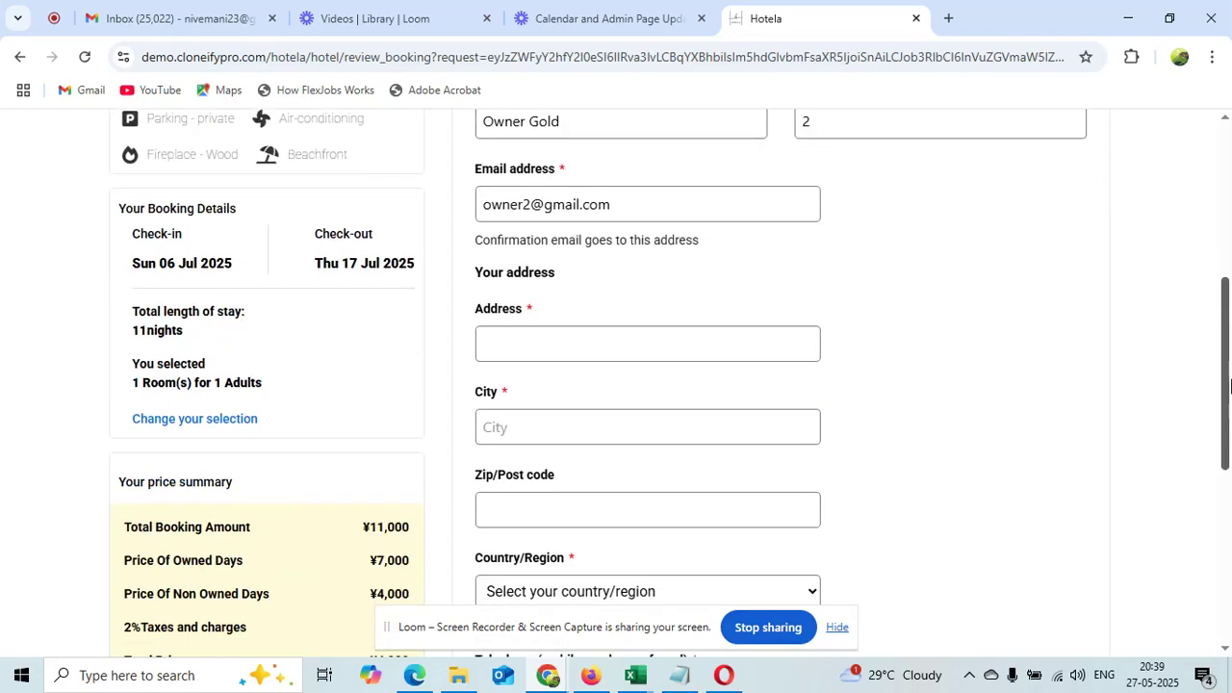
click(661, 357)
click(671, 416)
scroll(1225, 289, down, 4)
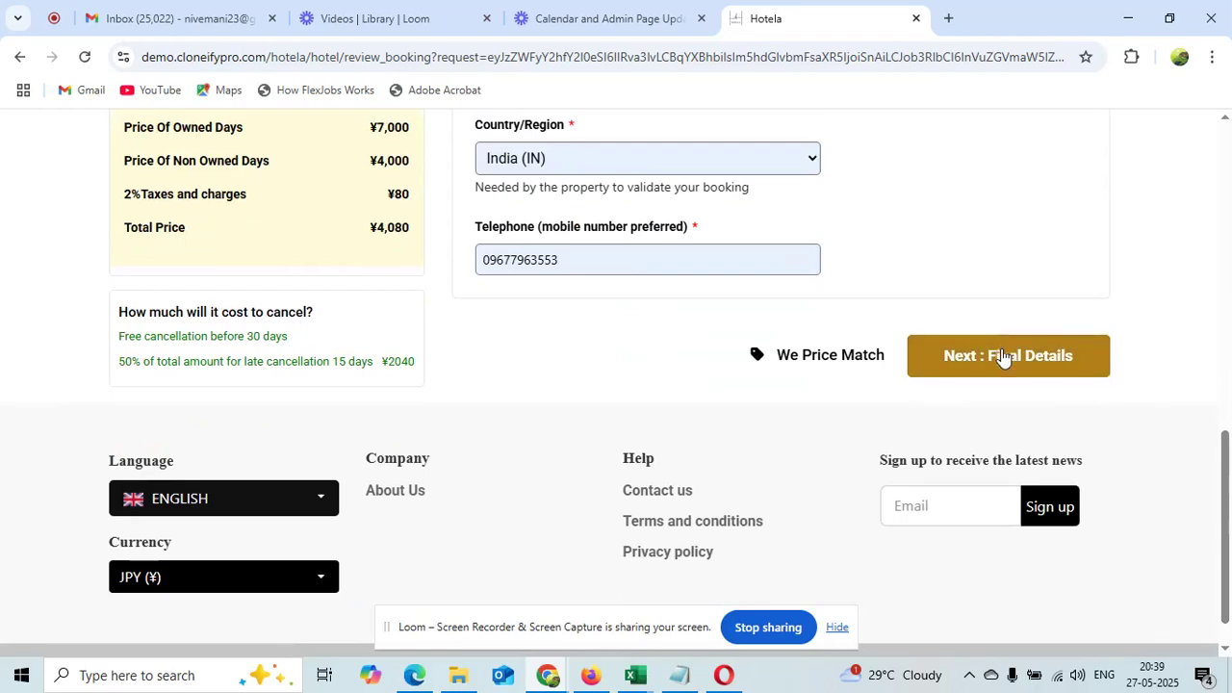
drag(1228, 535, 1223, 414)
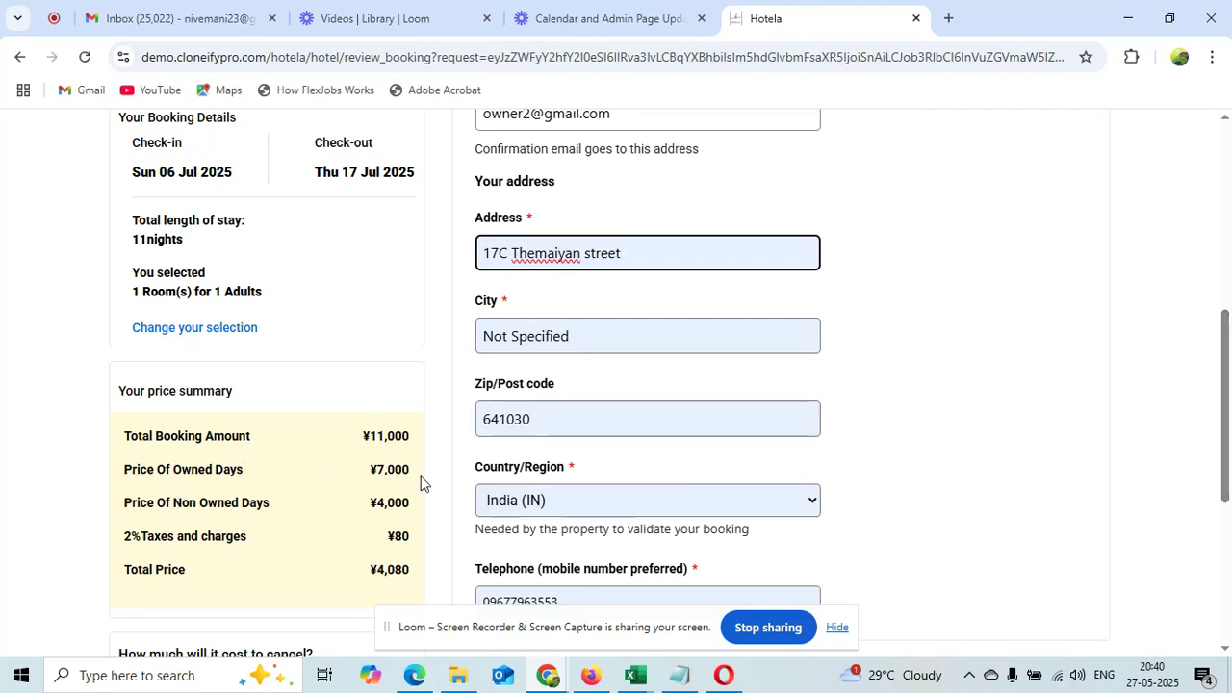
Check the price summary: ¥7,000 owned days, ¥4,000 non-owned days, ¥4,080 total
drag(416, 479, 381, 469)
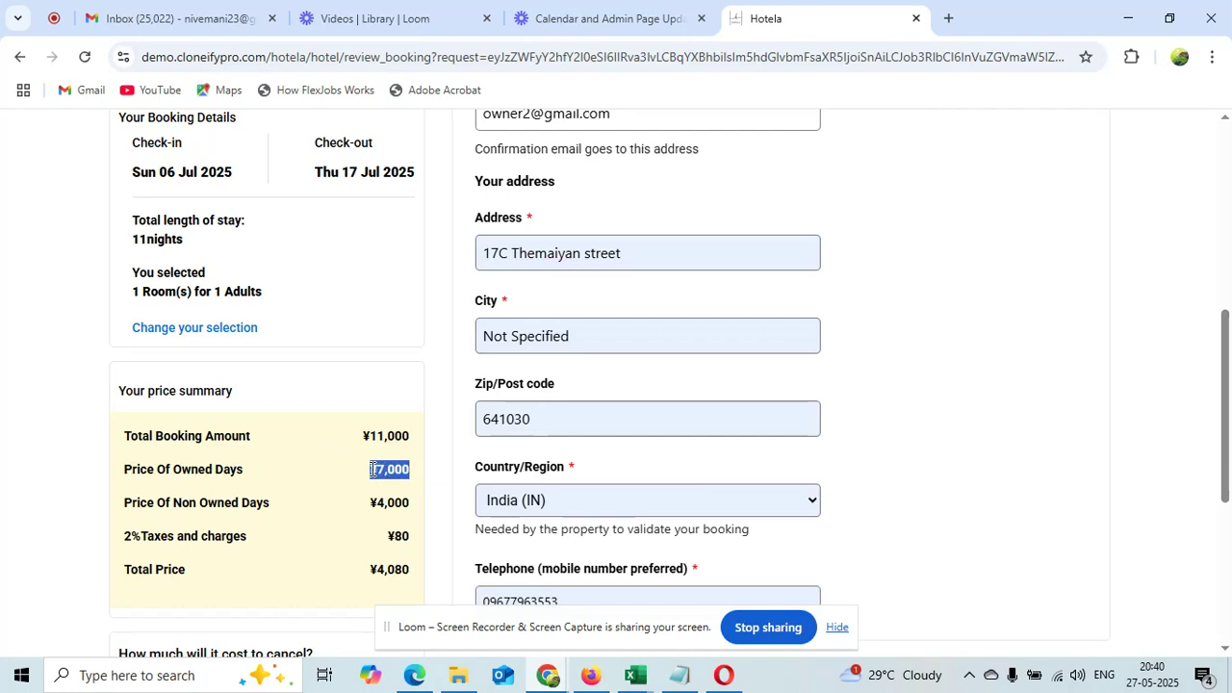
drag(411, 511, 378, 508)
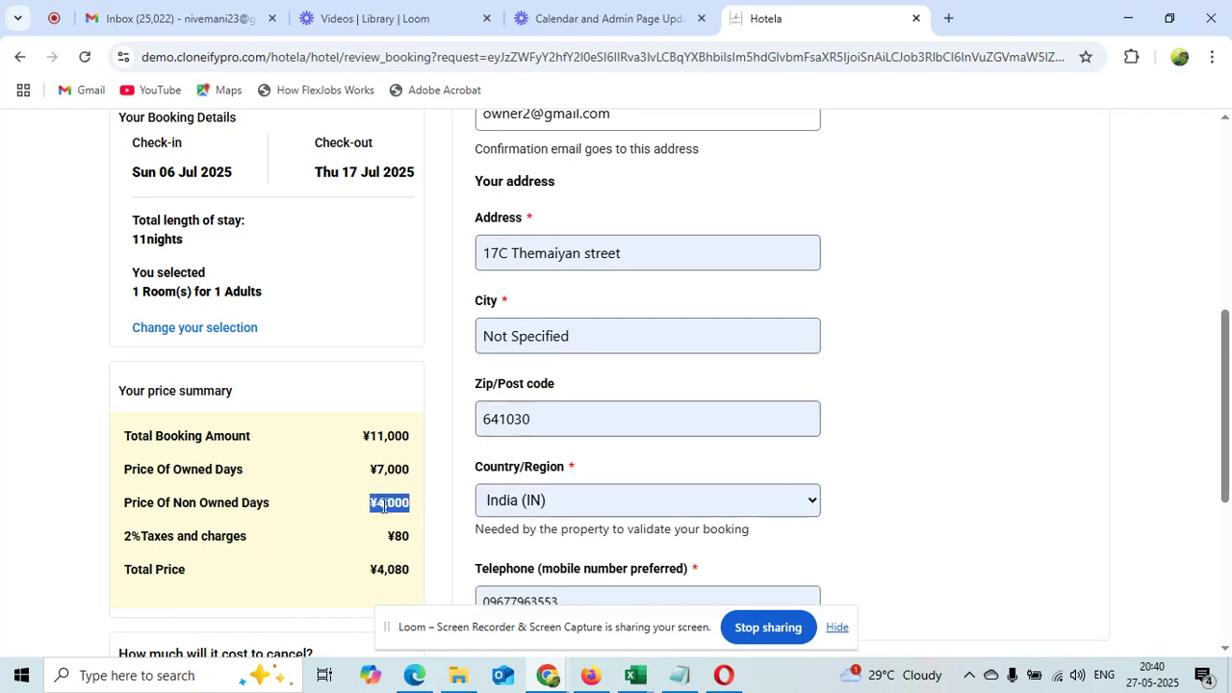
click(412, 541)
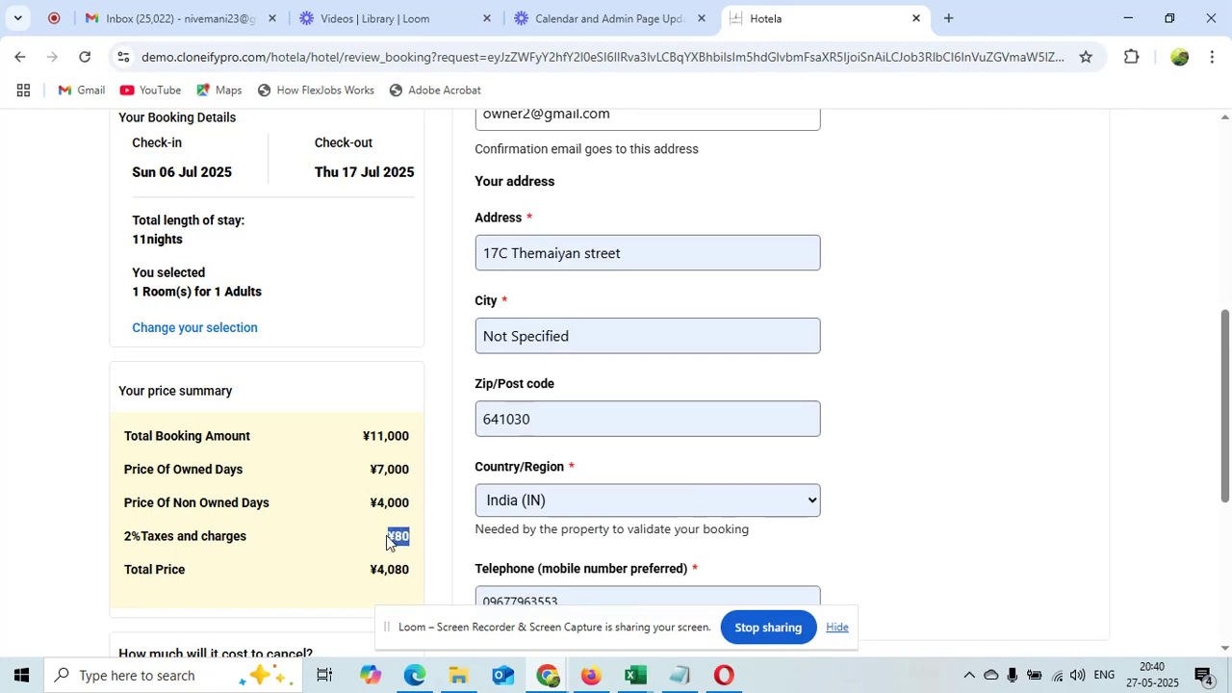
drag(414, 503, 372, 503)
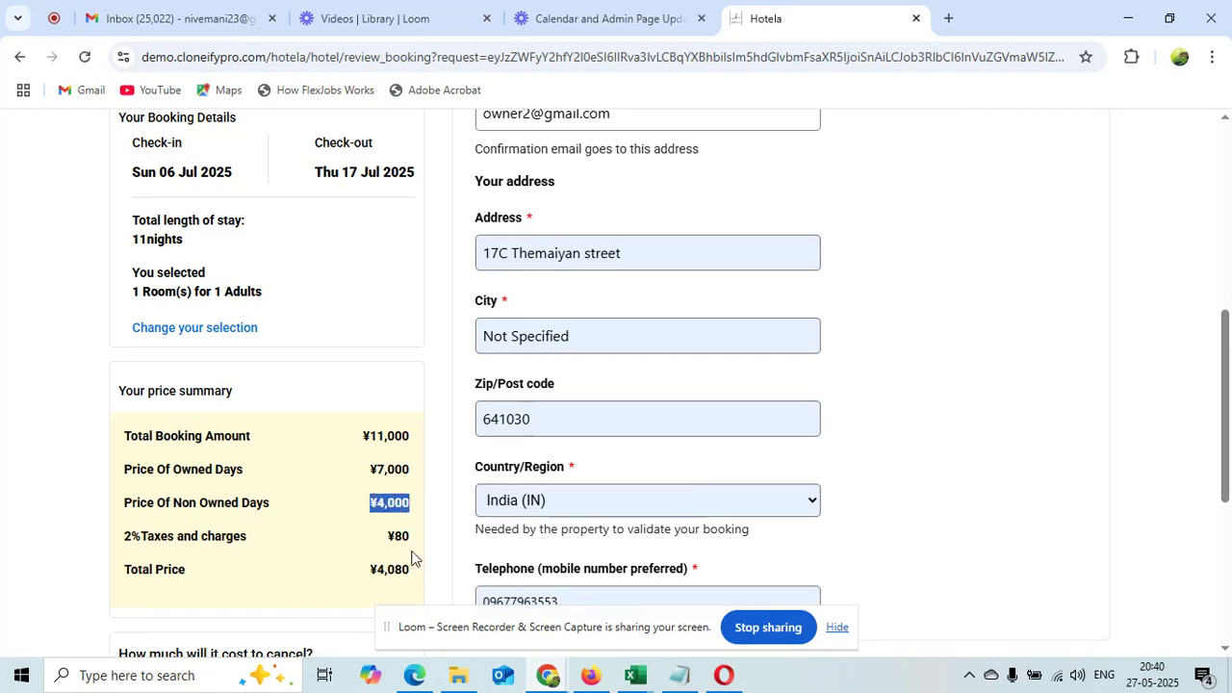
drag(413, 573, 366, 578)
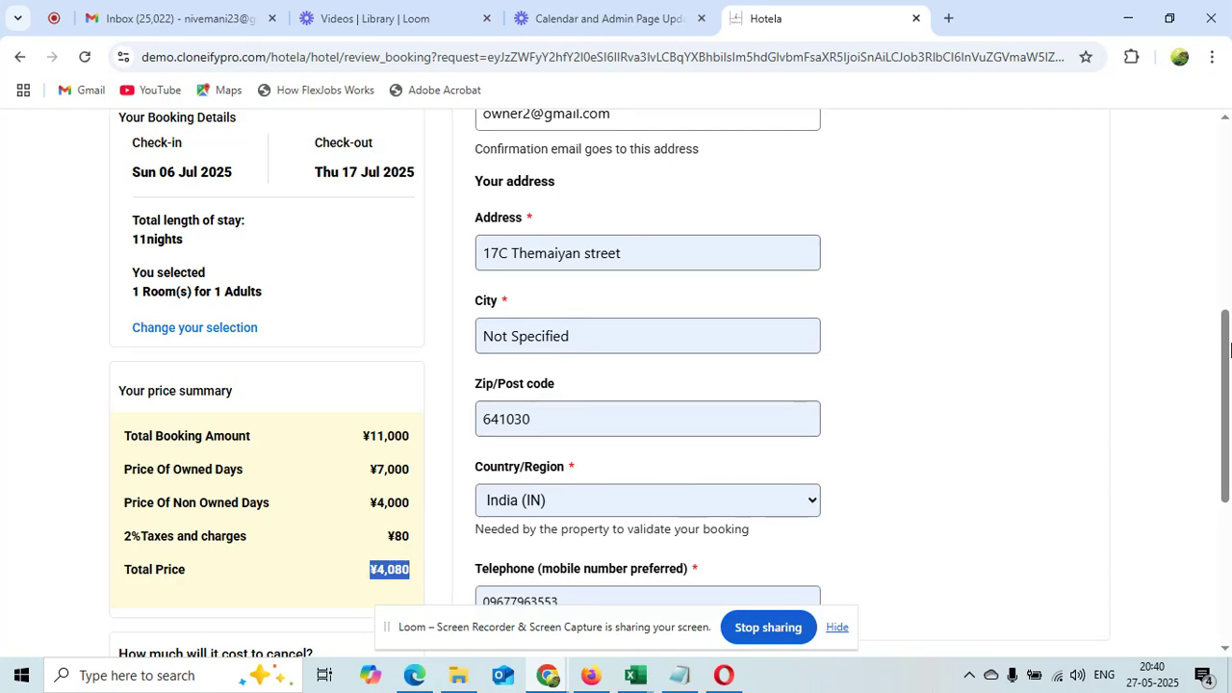
scroll(1228, 347, down, 3)
Continue to Final Details and fill the cardholder's name from the saved suggestion
click(951, 410)
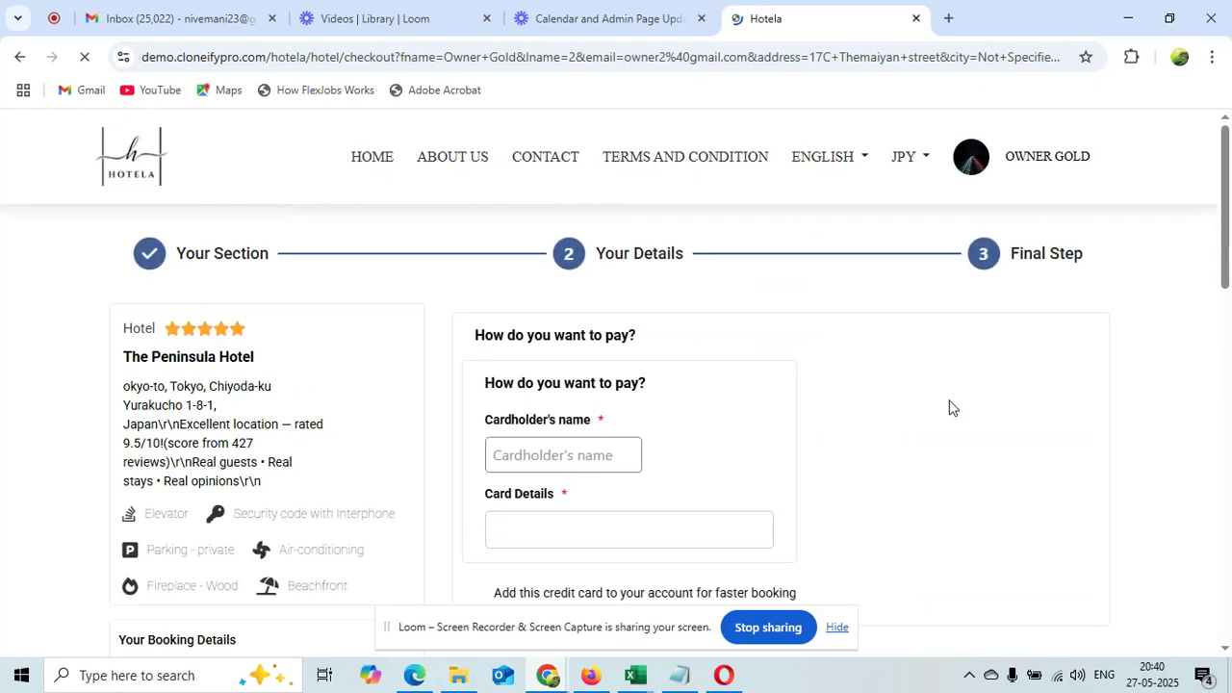
scroll(1123, 212, down, 2)
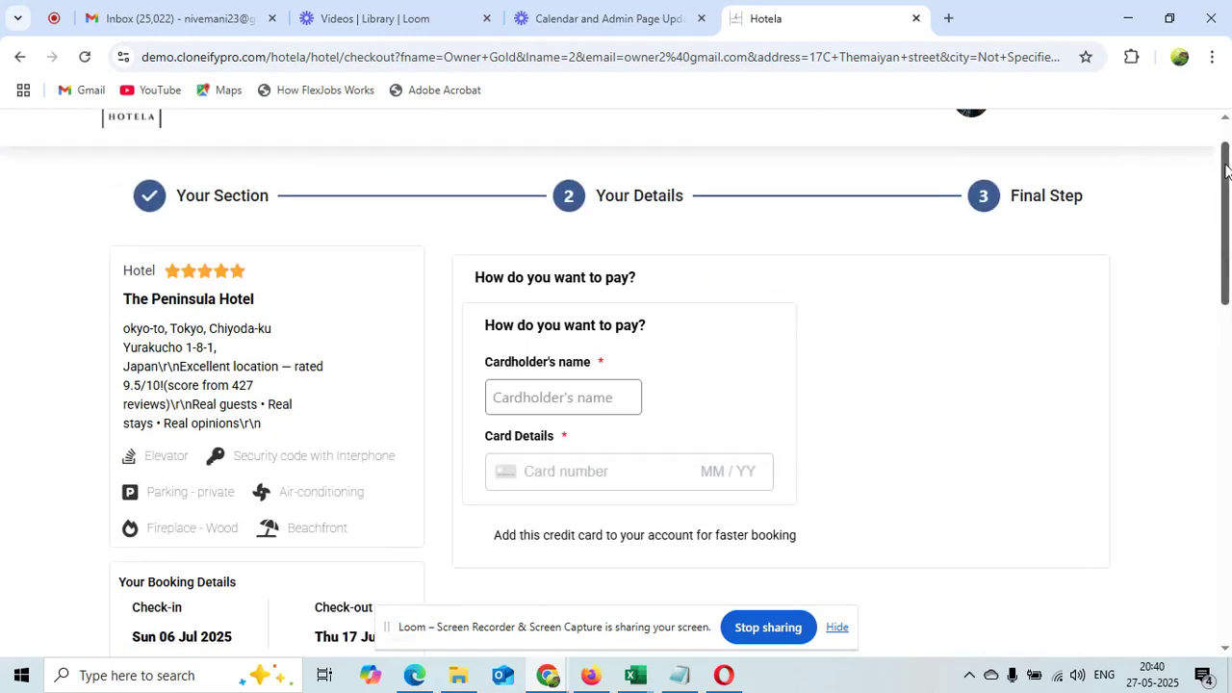
click(603, 293)
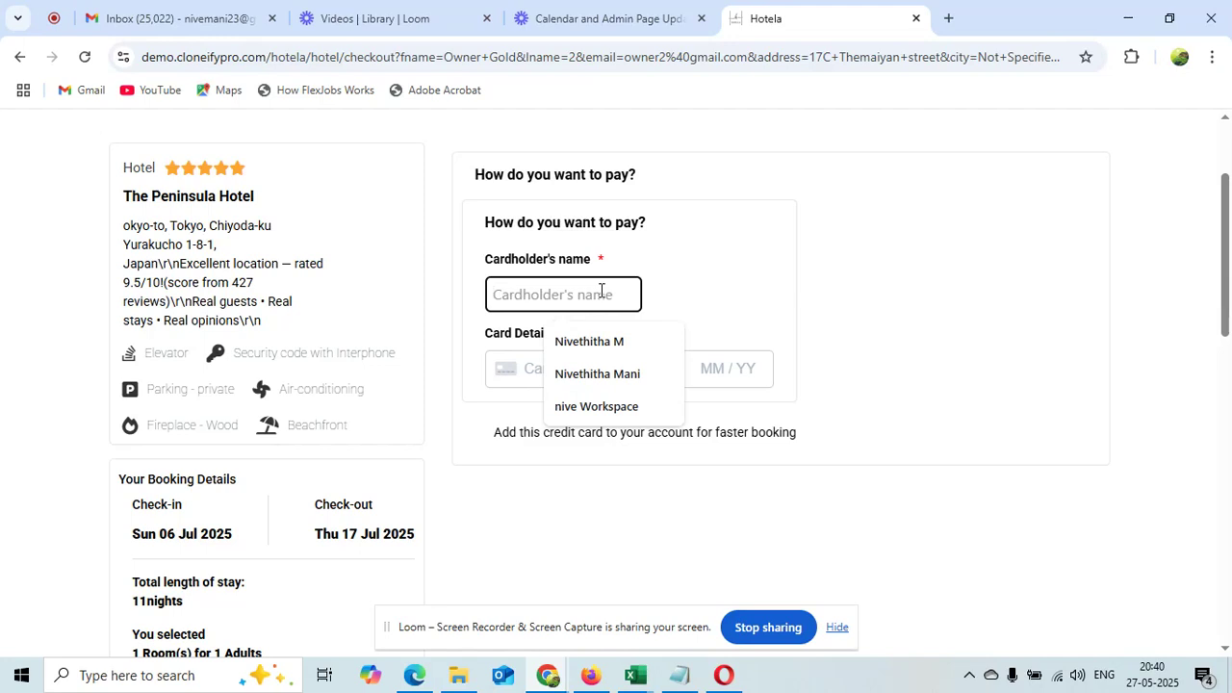
click(603, 344)
Enter the card number, expiry date, CVC and ZIP code
click(586, 369)
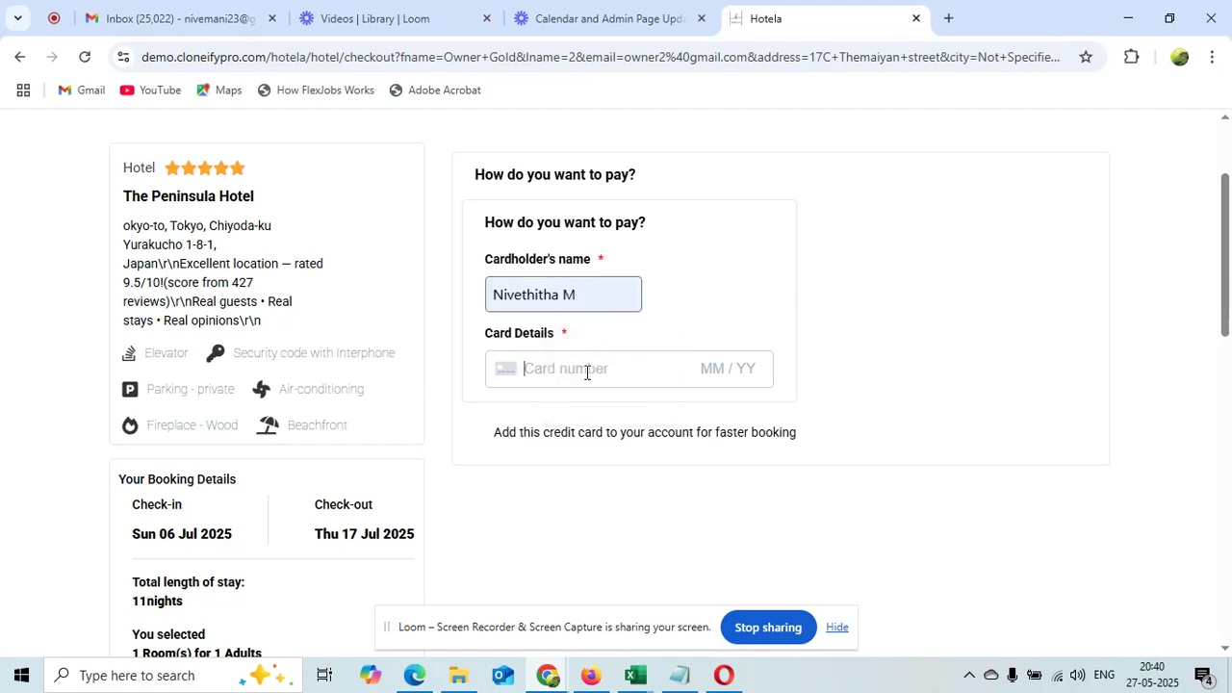
text(42)
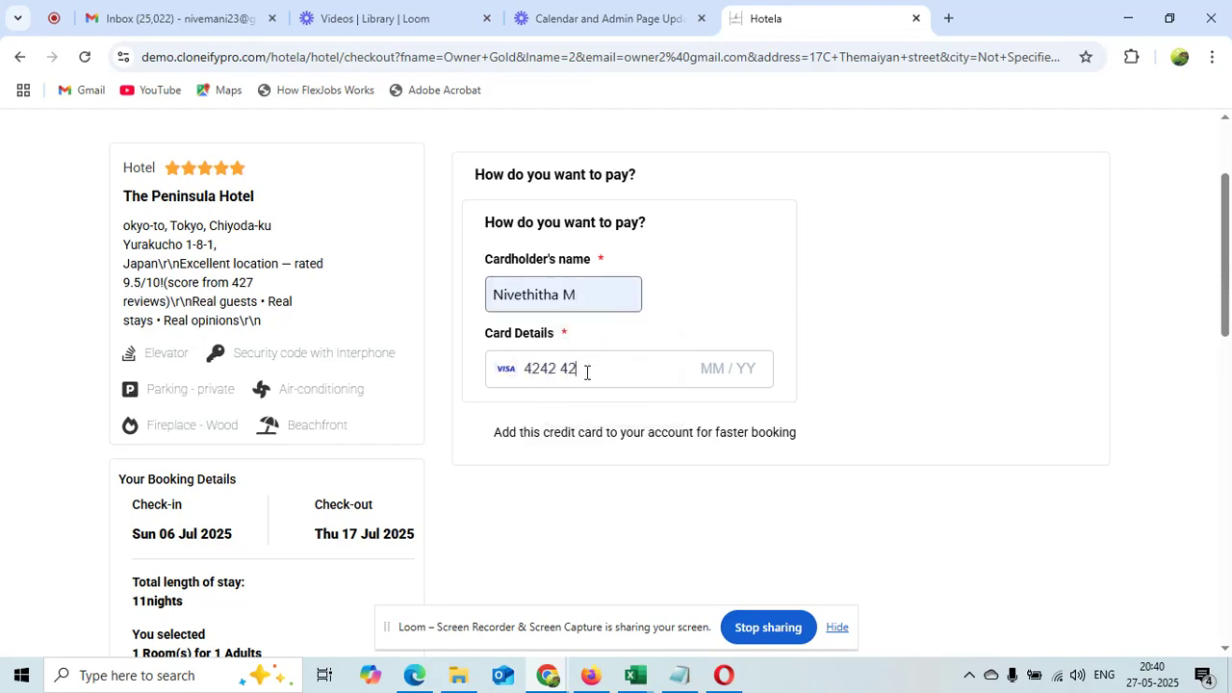
text(4242424242424)
text(2)
text(12 /)
text(35)
text(222)
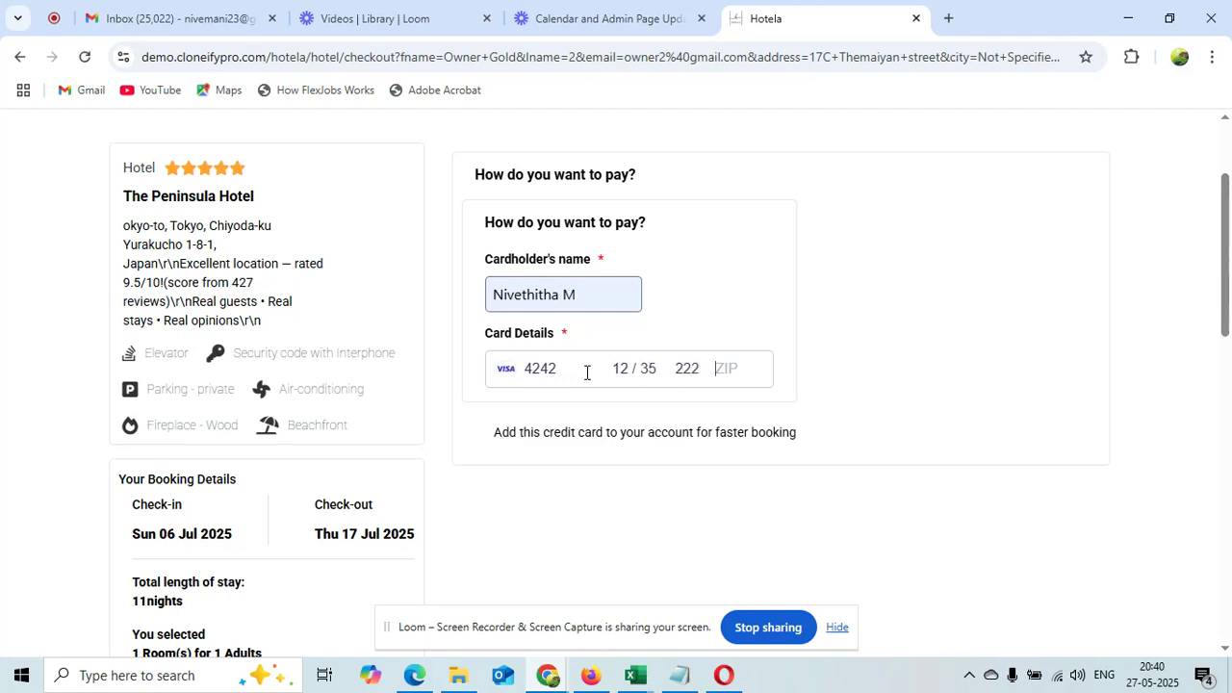
text(23568)
drag(1230, 228, 1230, 496)
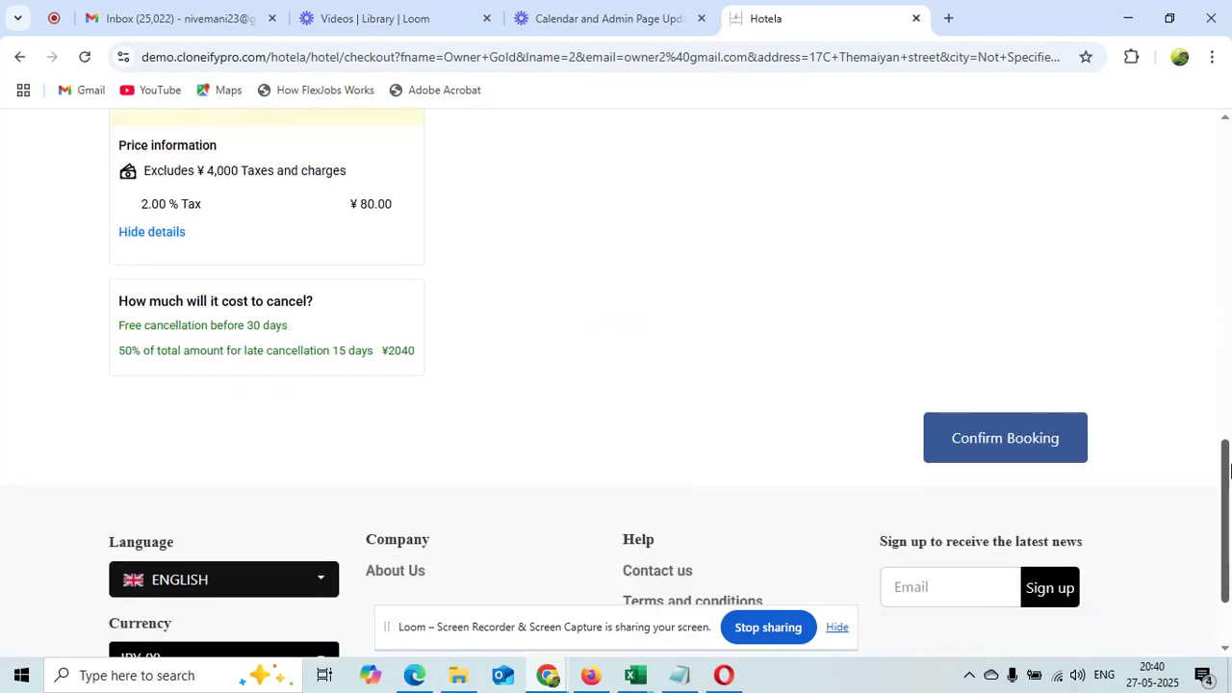
Confirm the booking for The Peninsula Hotel, 06–17 Jul 2025
click(985, 465)
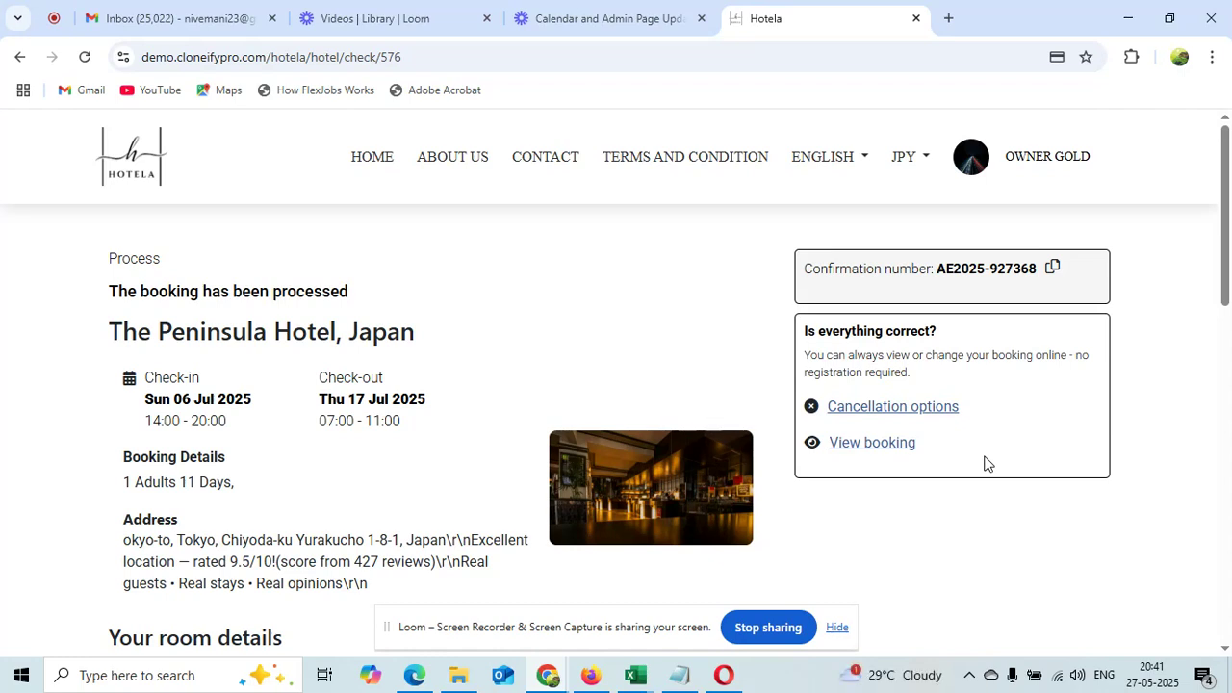
Open the account's Booking Details and highlight the 3 available days
click(1053, 160)
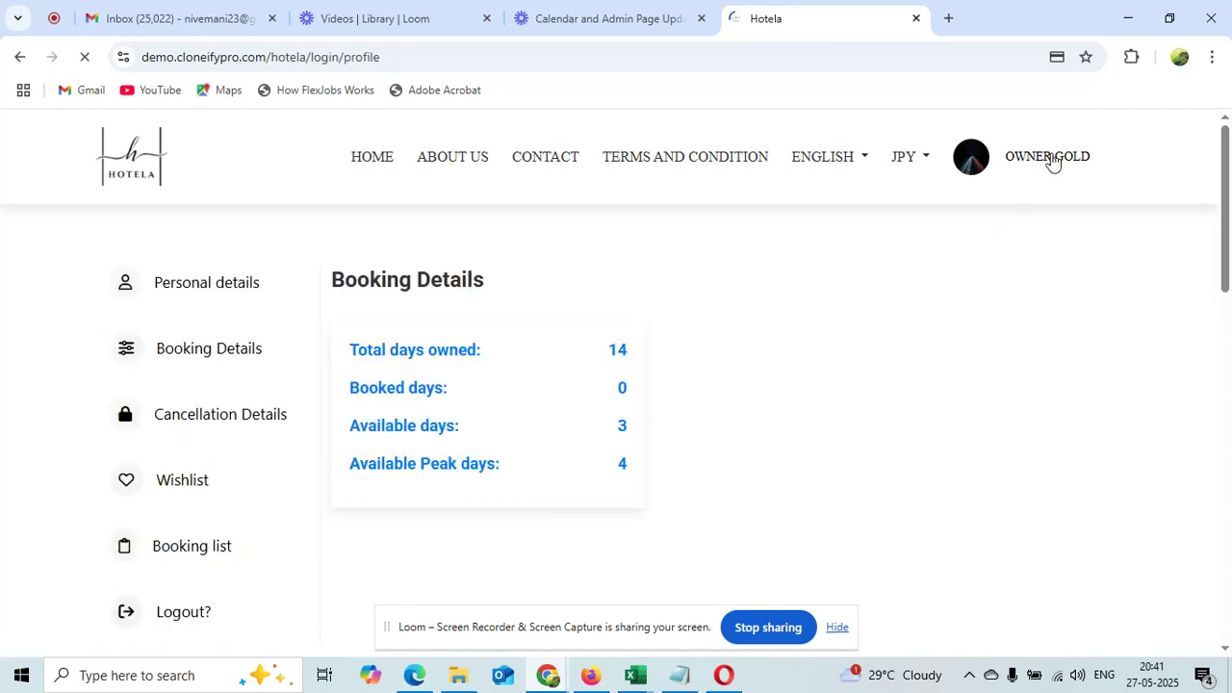
click(212, 351)
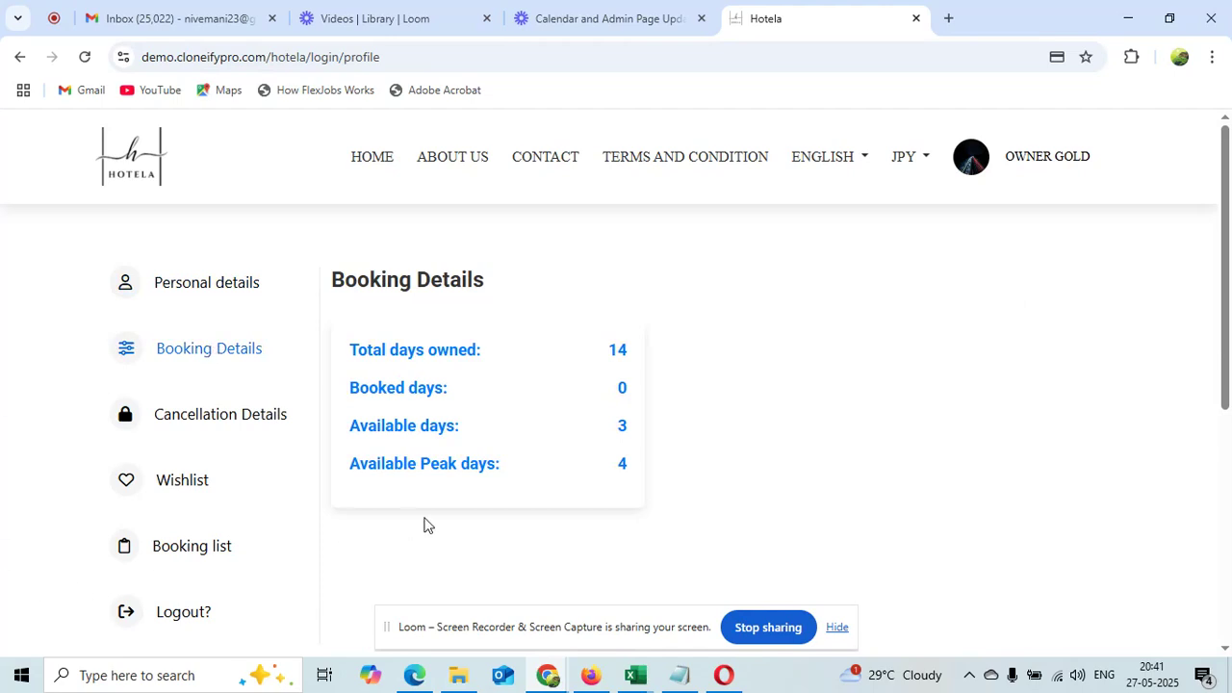
drag(639, 426, 612, 429)
Go back and reload the booking result, resending the form data
click(16, 60)
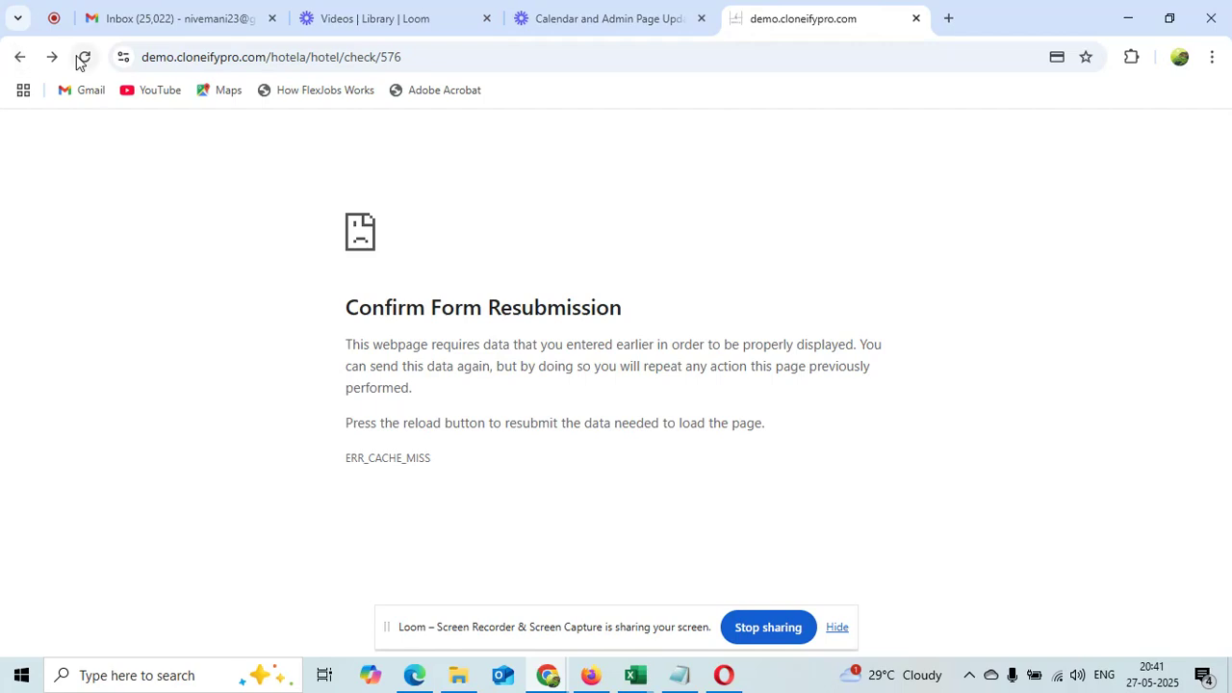
click(84, 56)
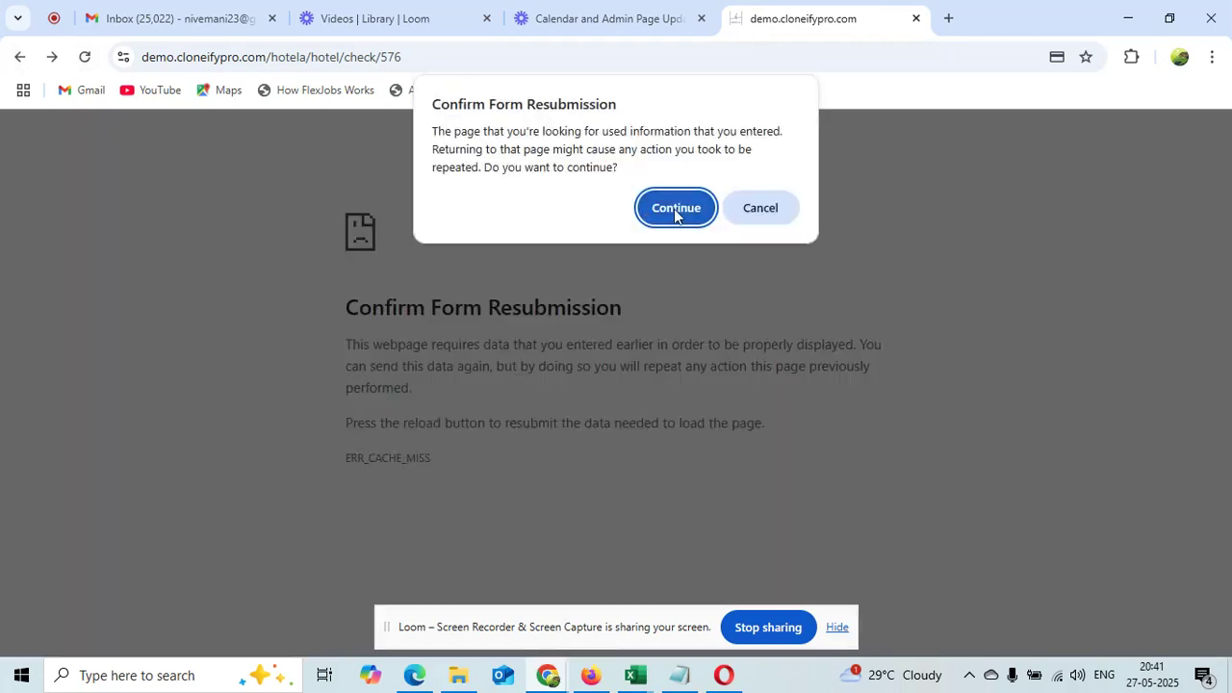
click(674, 211)
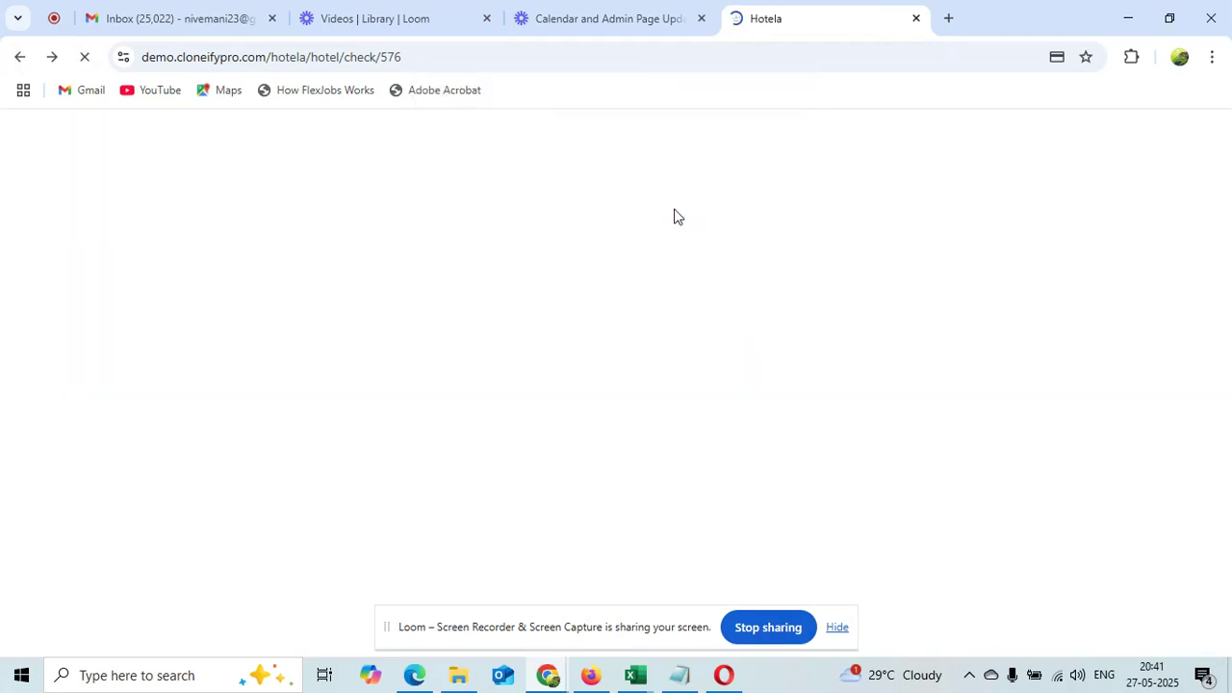
Step back to the booking review page and close the Hotela tab
click(20, 56)
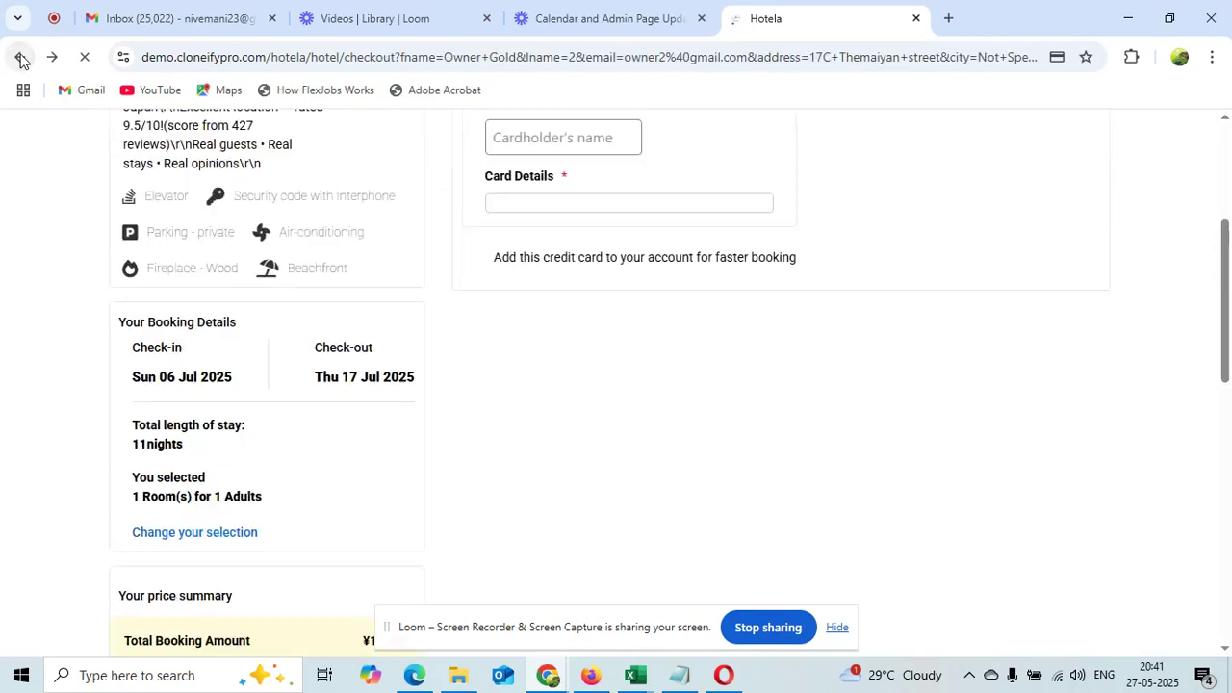
click(21, 56)
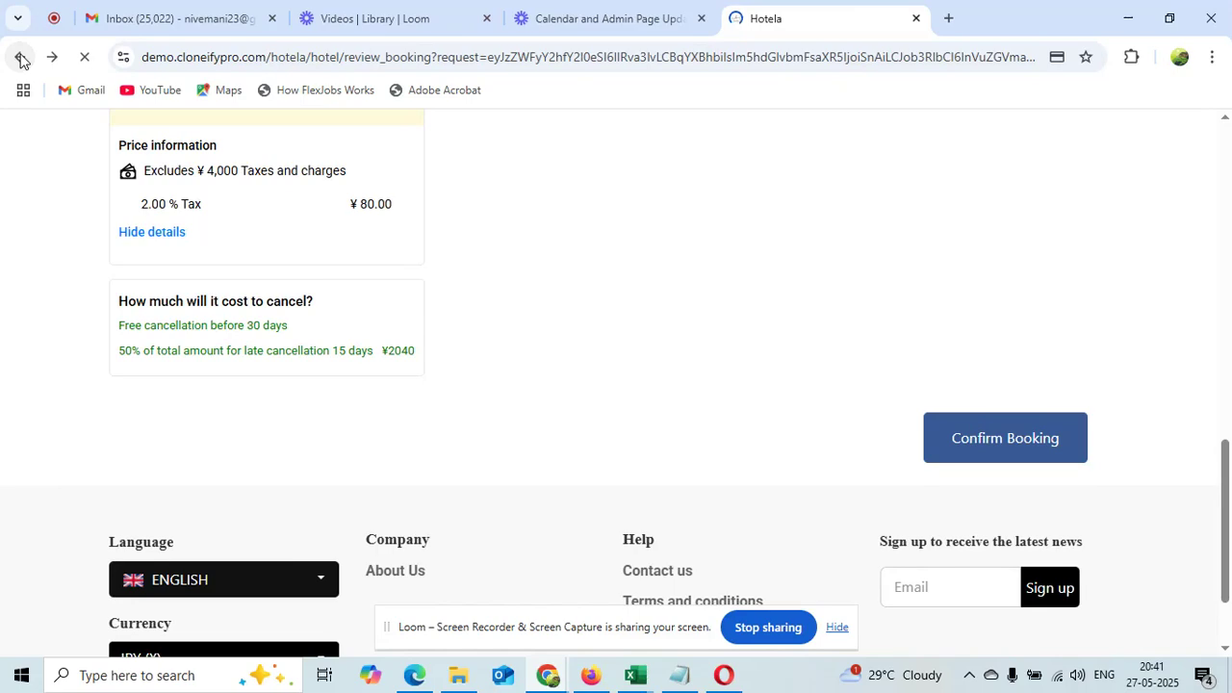
middle_click(729, 24)
Load the Hotela home page (demo.cloneifypro.com/hotela) in a new tab
click(732, 20)
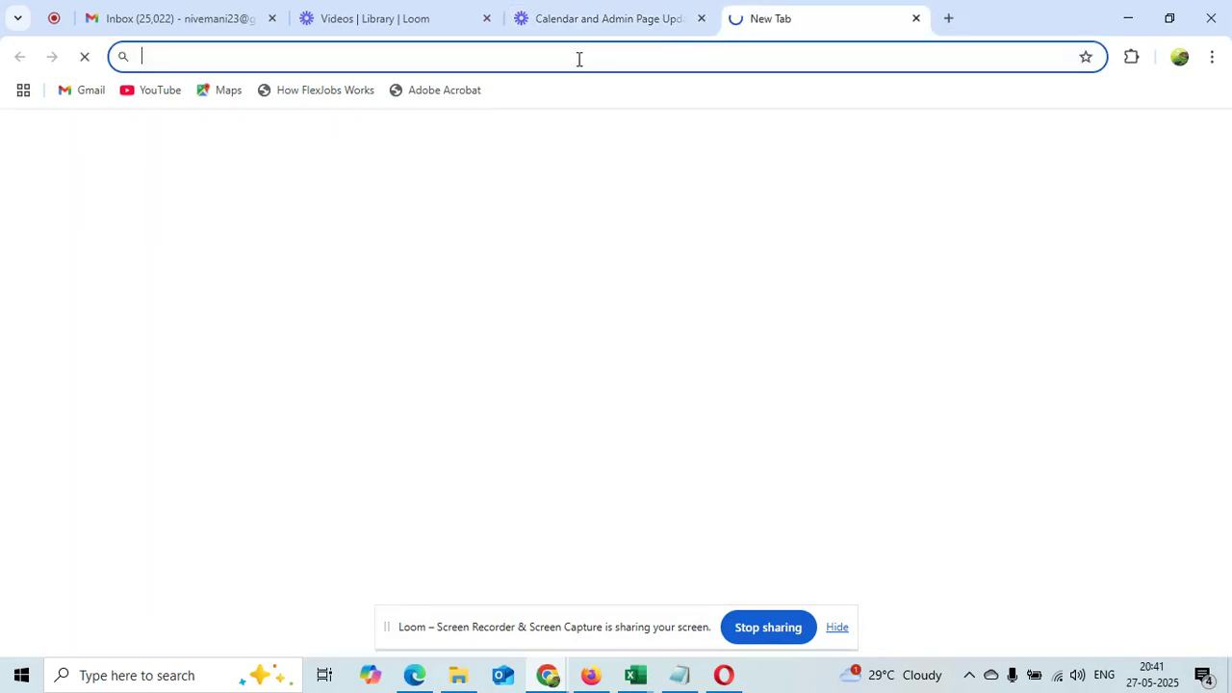
text(https://demo.cloneifypro.com/hotela/)
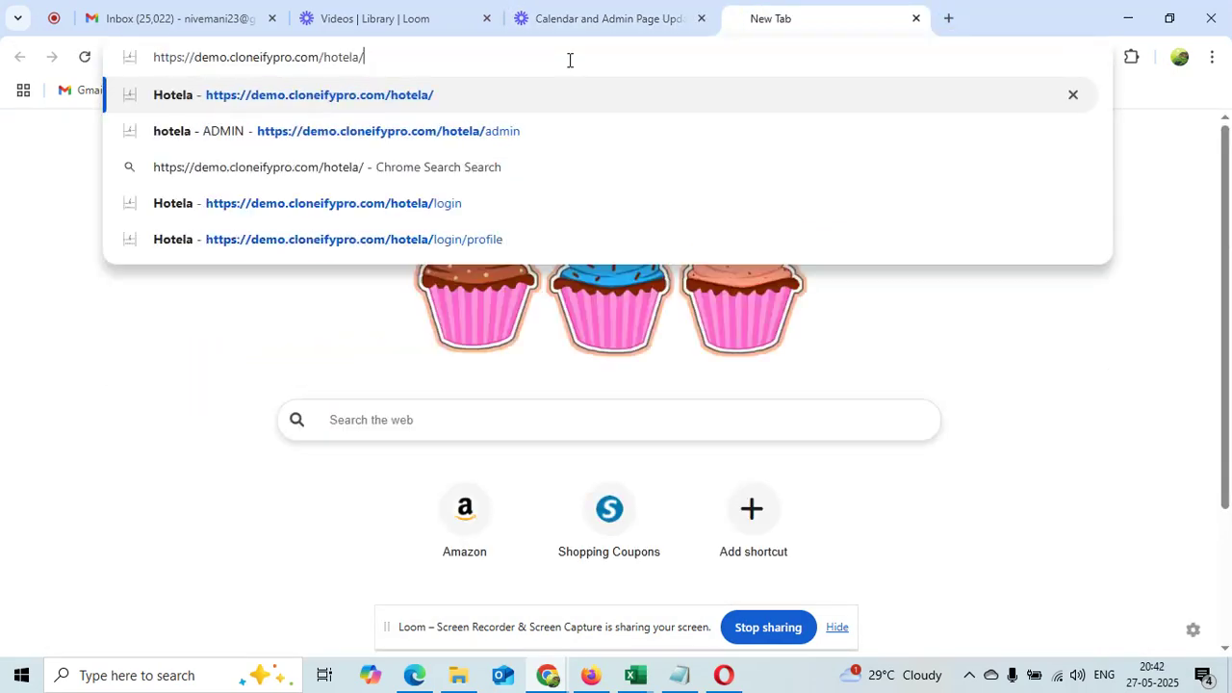
key(Return)
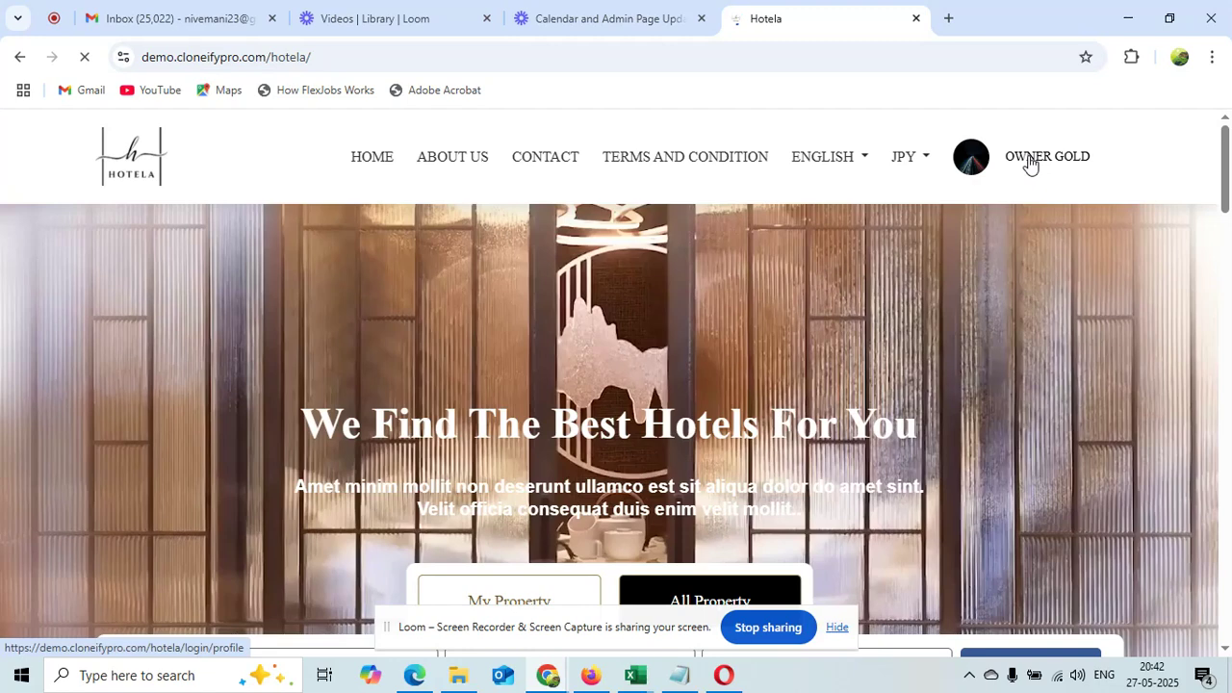
View the account profile, then return to the home page's property listings
click(1029, 163)
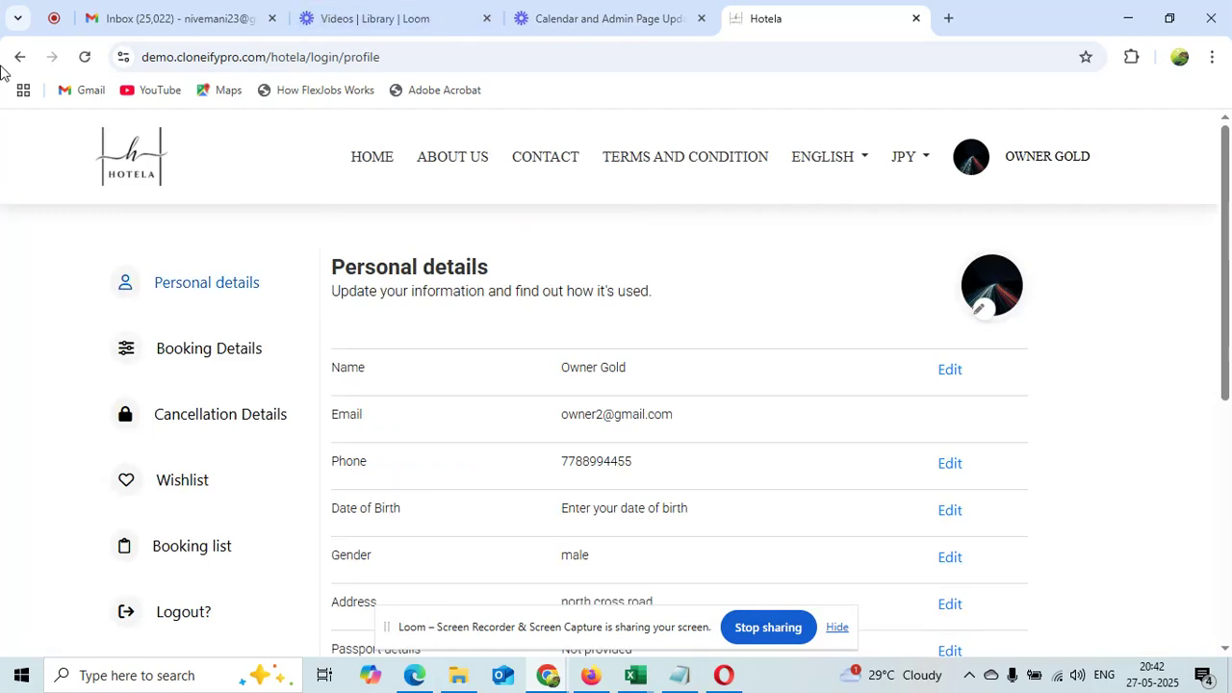
click(19, 60)
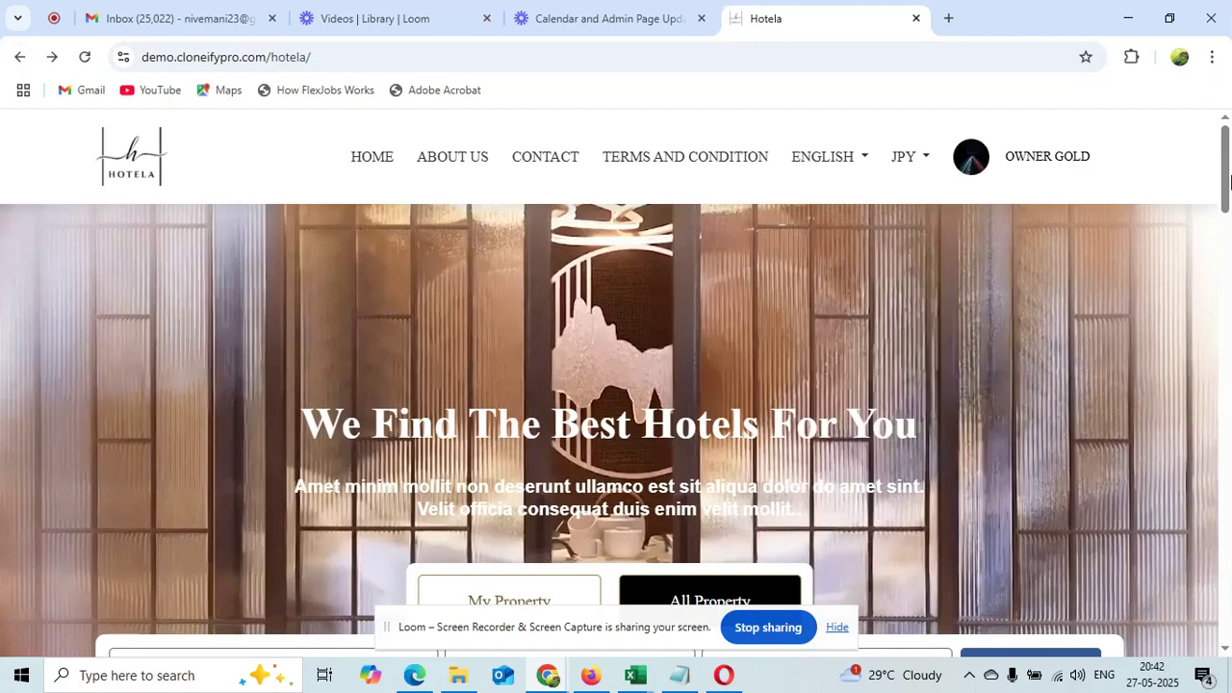
scroll(1229, 193, down, 5)
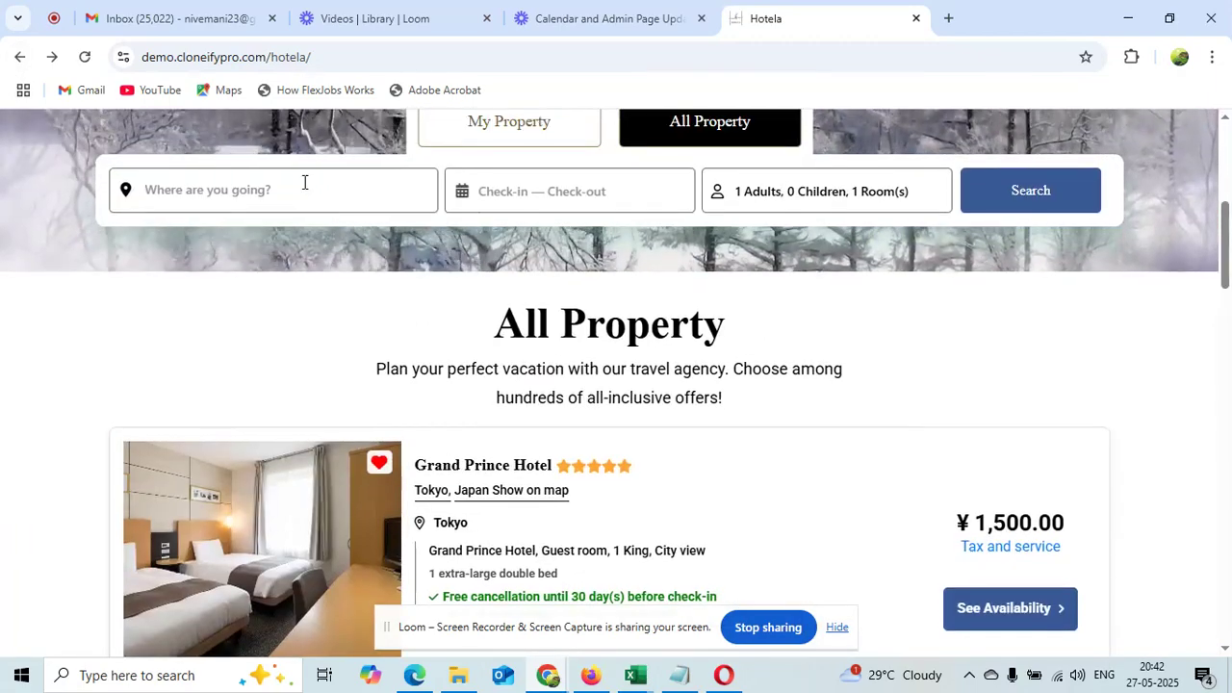
Search Tokyo, japan for a Jun 9–13 stay and open The Peninsula Hotel's details
click(304, 182)
text(toky)
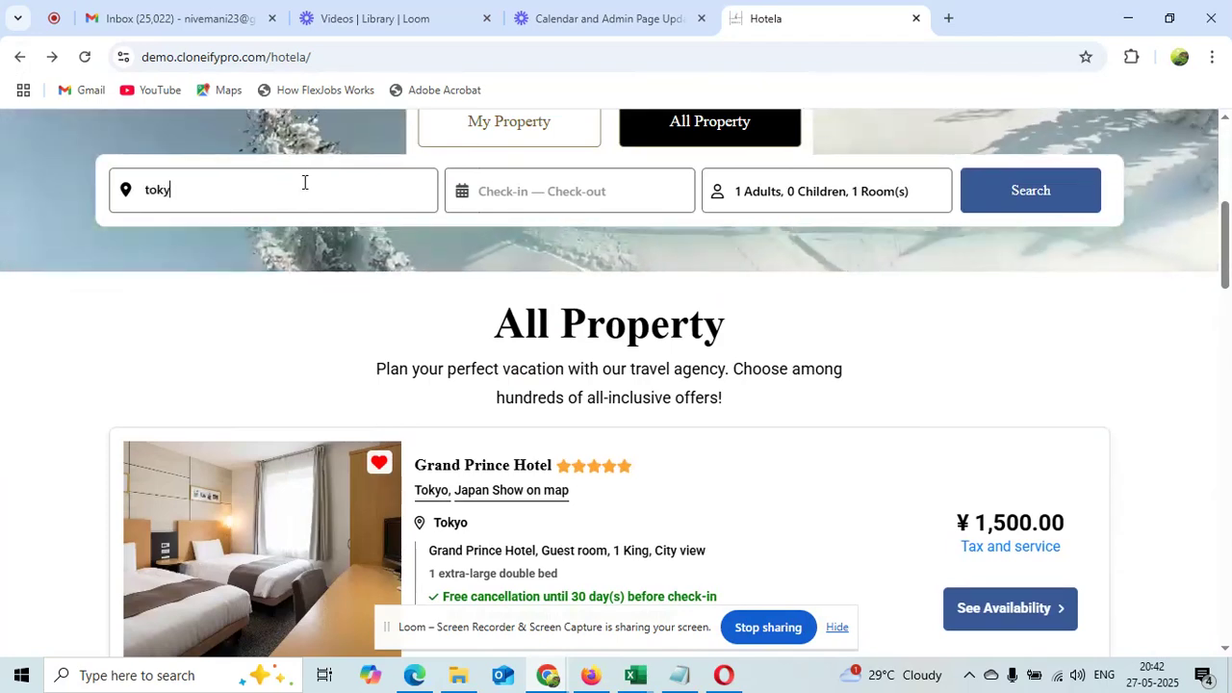
click(268, 232)
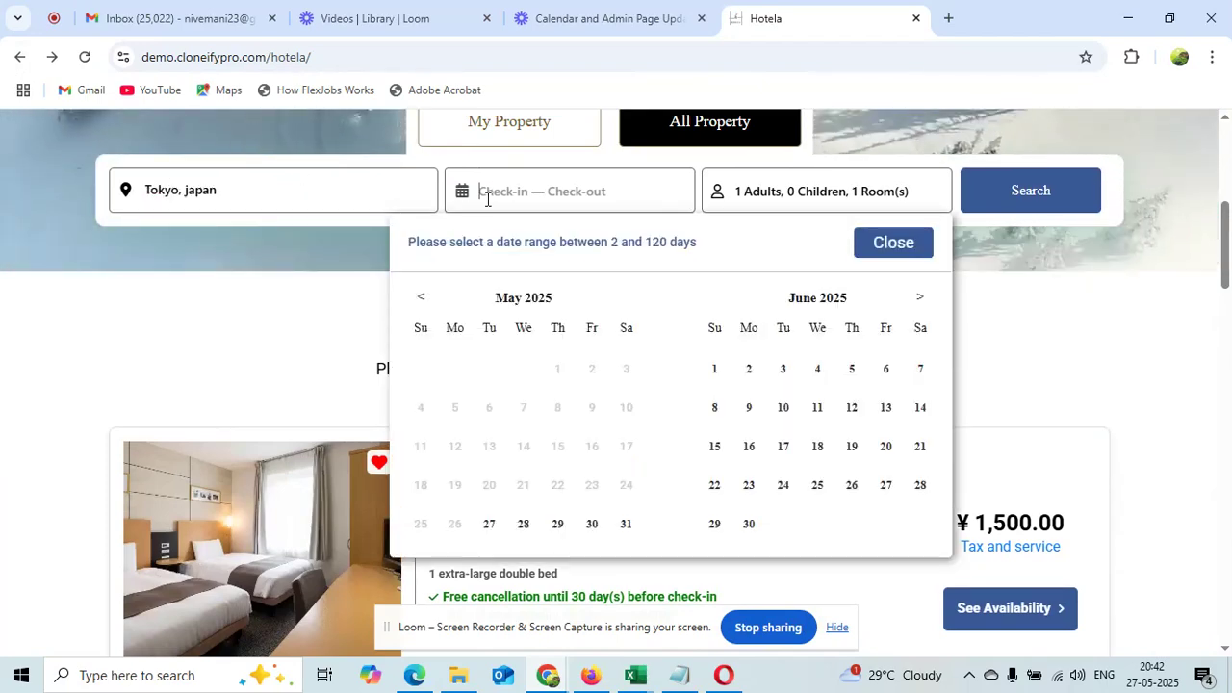
click(748, 412)
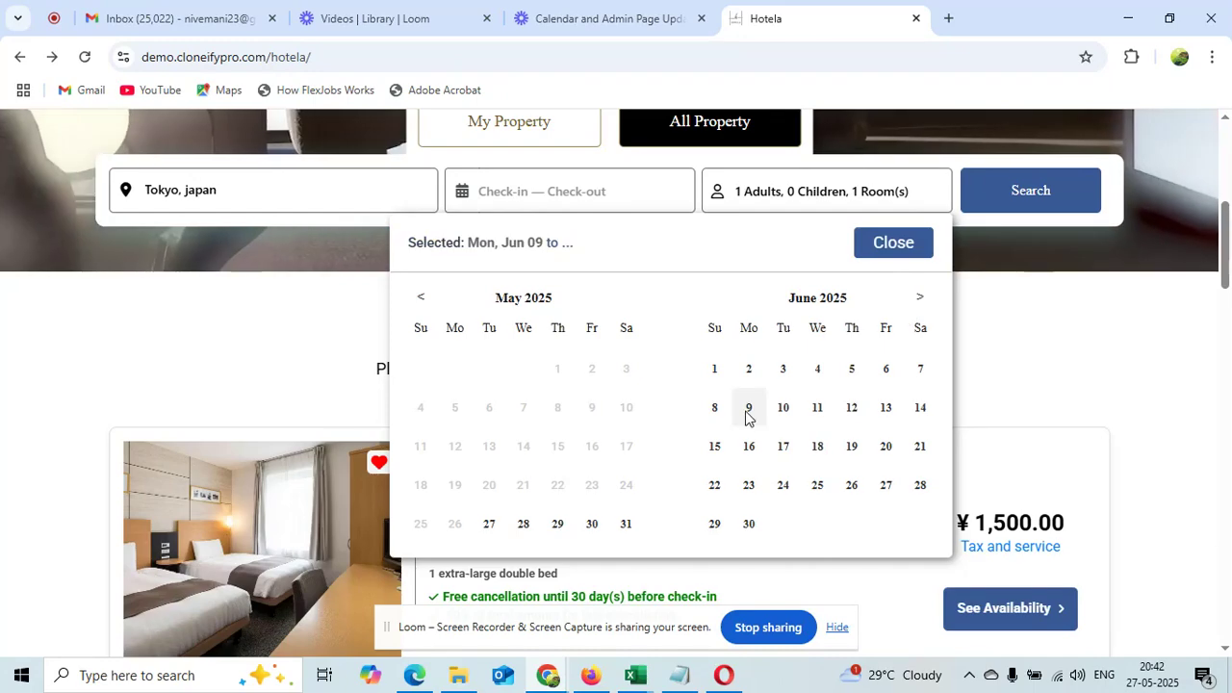
click(879, 416)
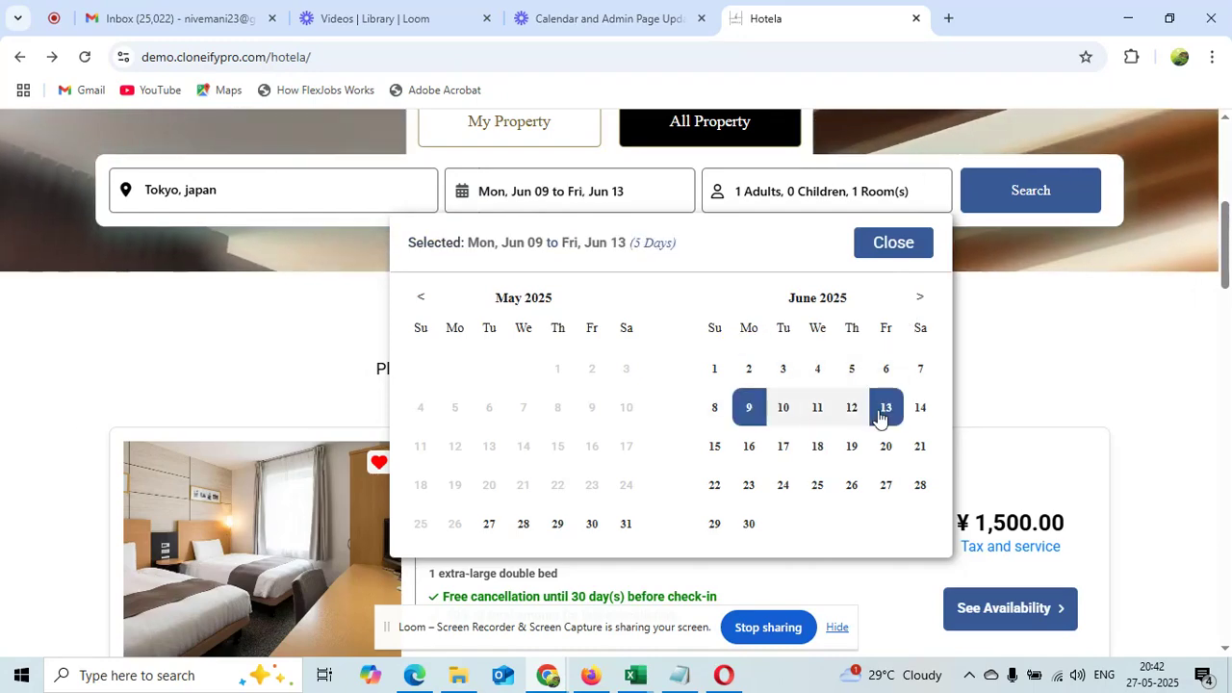
click(1044, 201)
click(1005, 445)
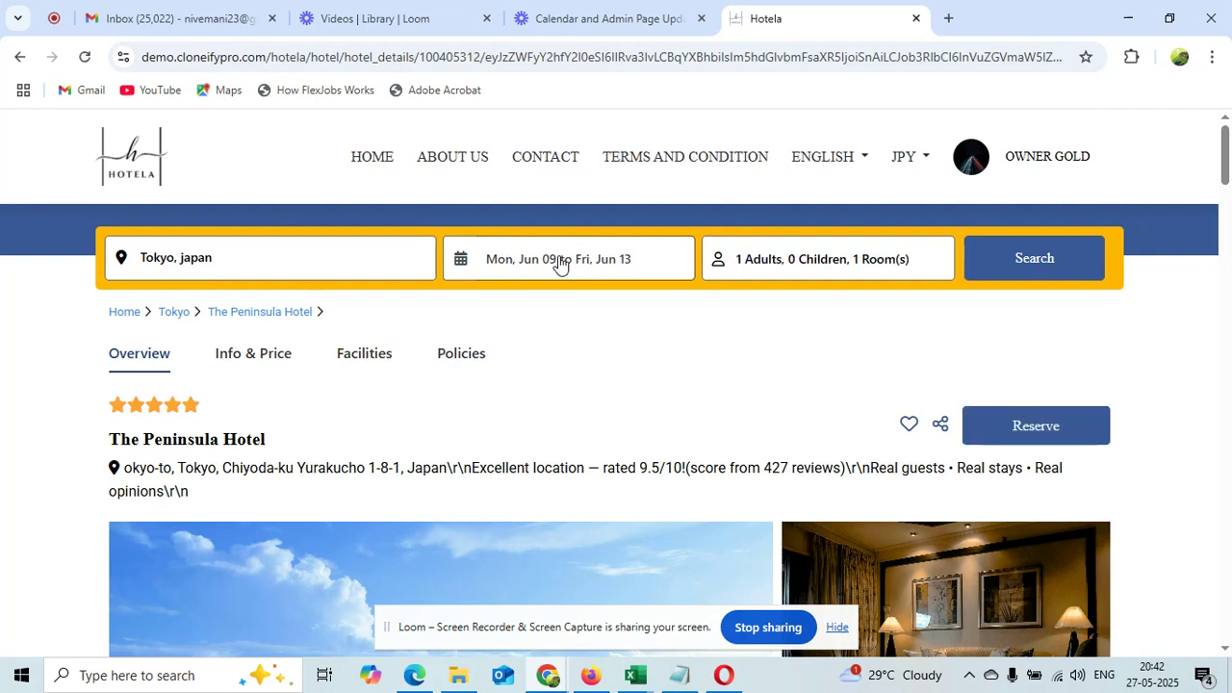
Change the dates to Jun 3–10, search again, and scroll to The Peninsula Hotel
click(560, 265)
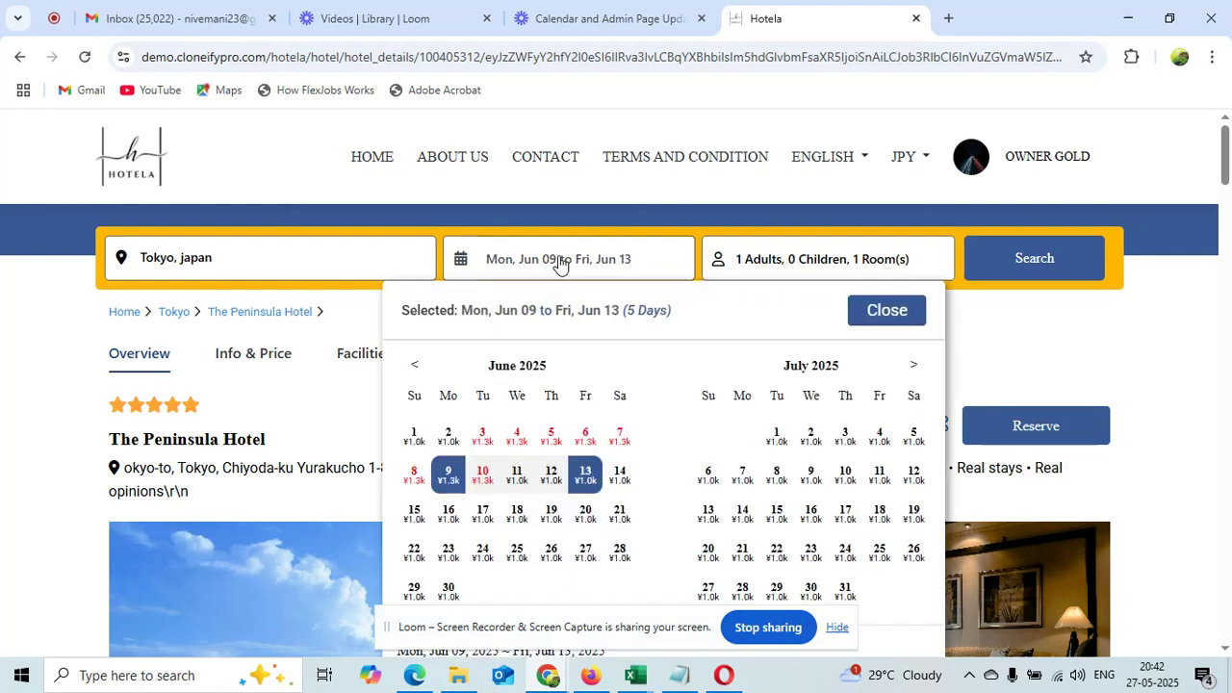
click(484, 436)
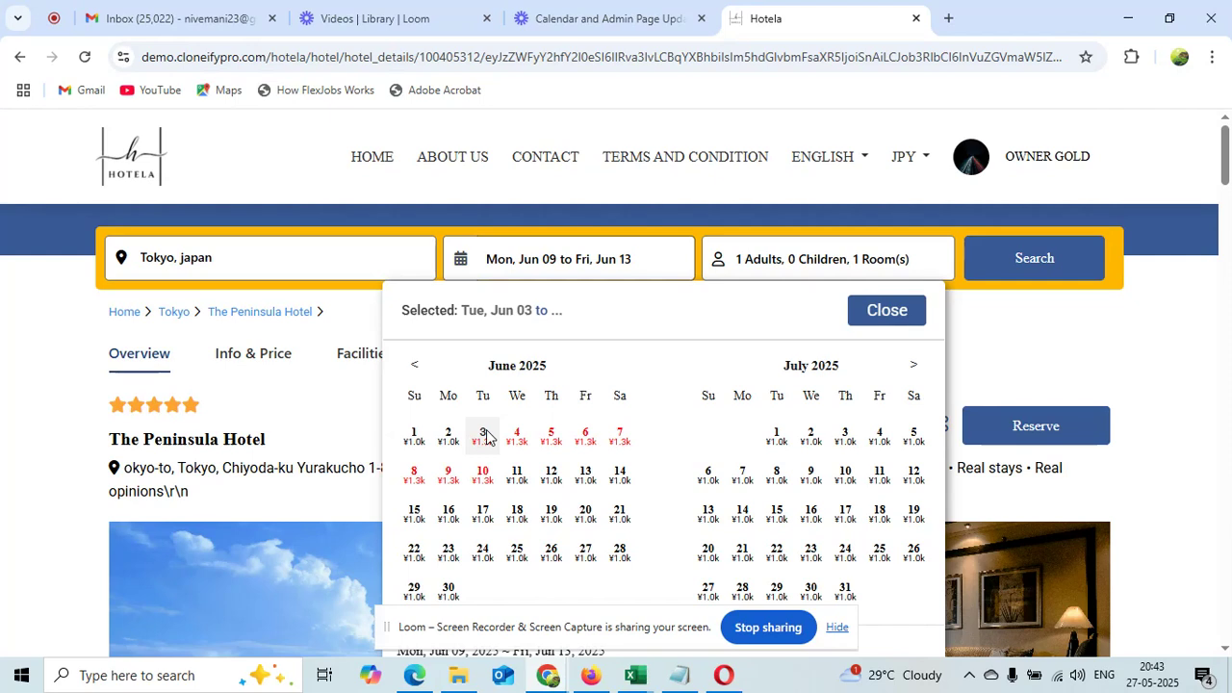
click(617, 439)
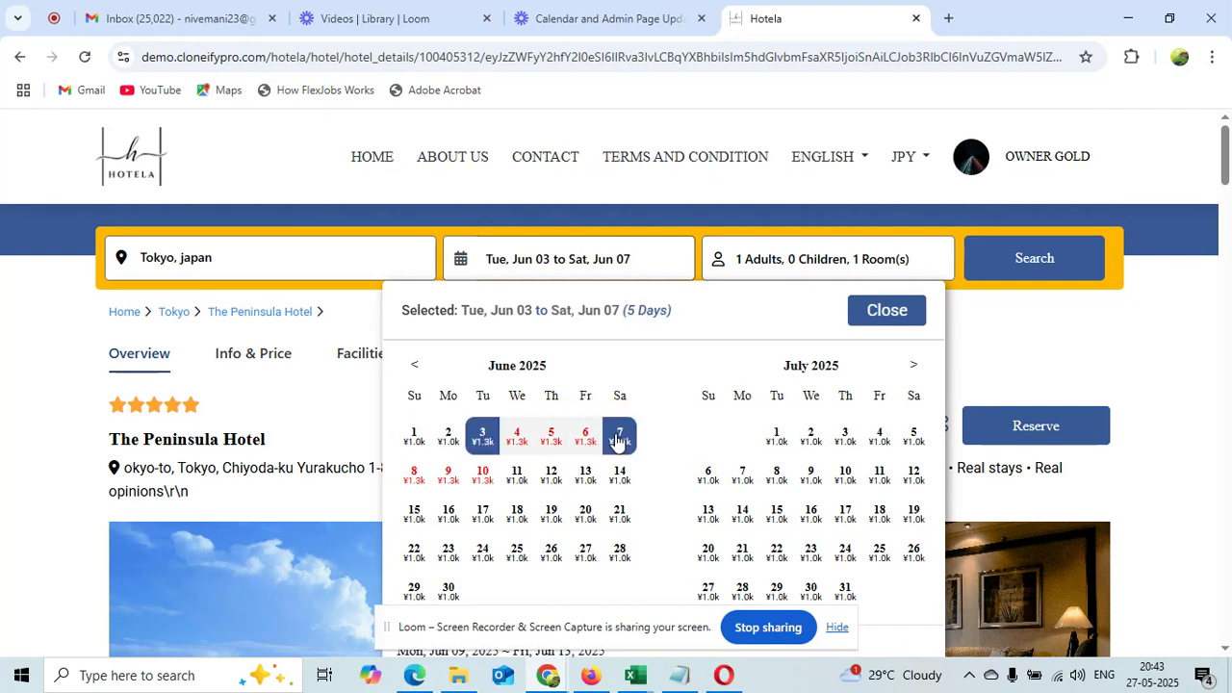
click(483, 475)
click(482, 440)
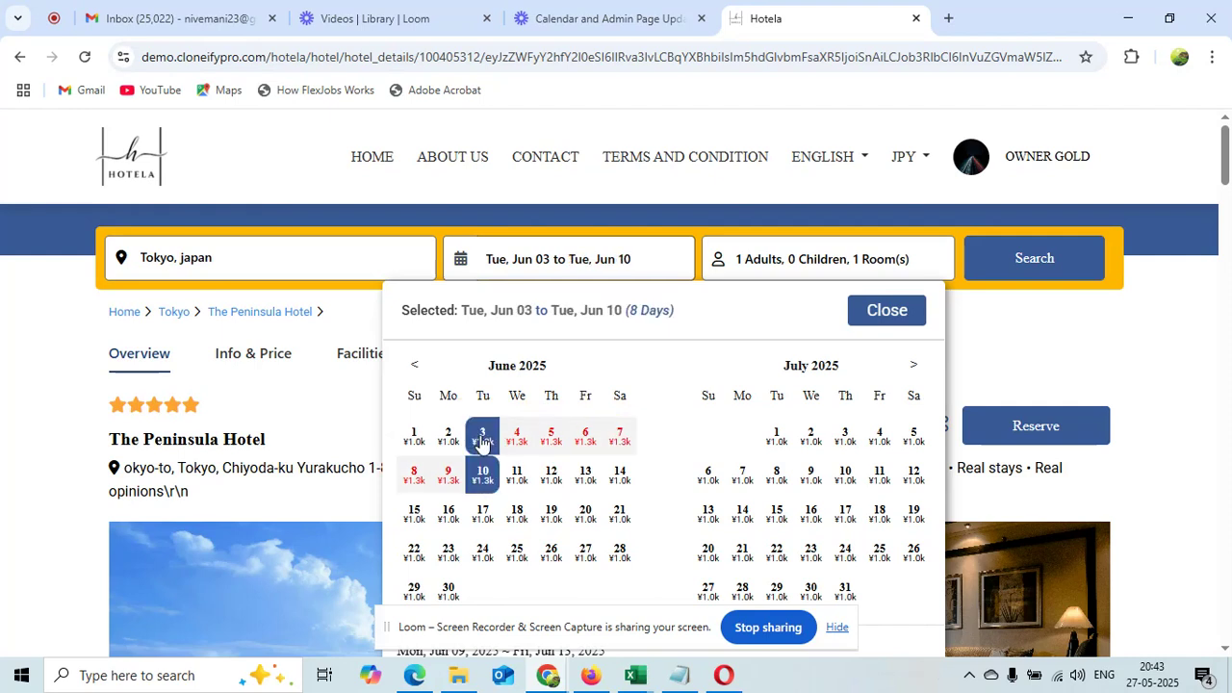
click(1080, 258)
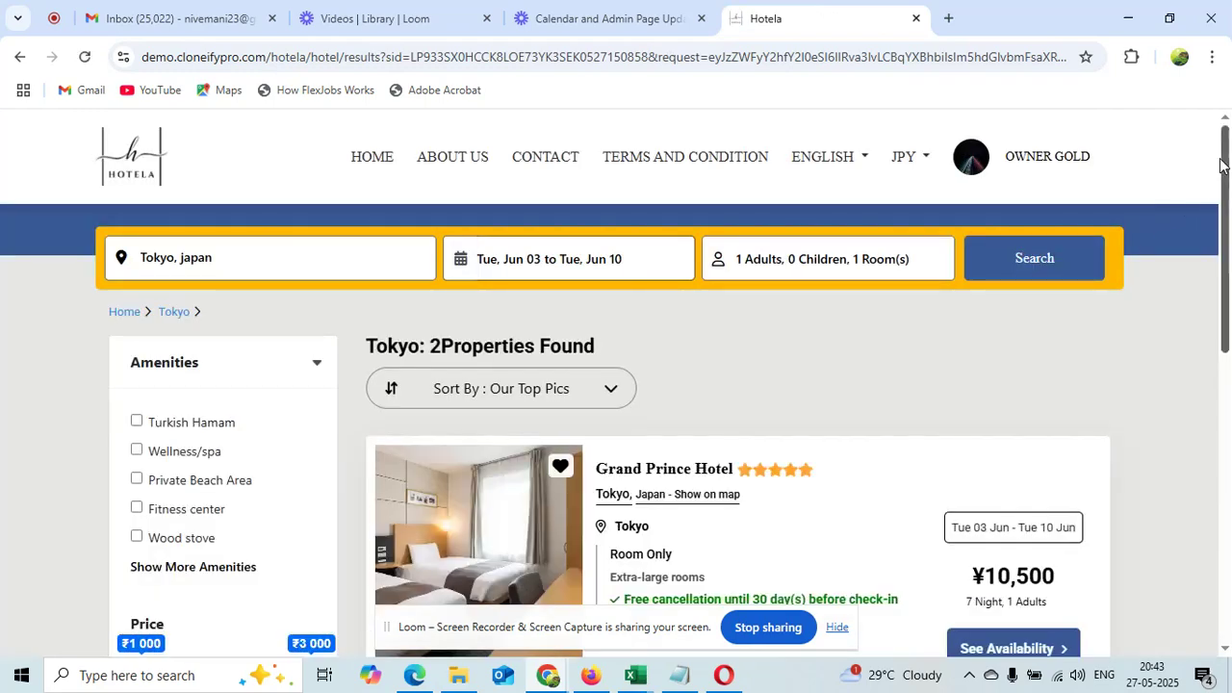
drag(1221, 165, 1227, 310)
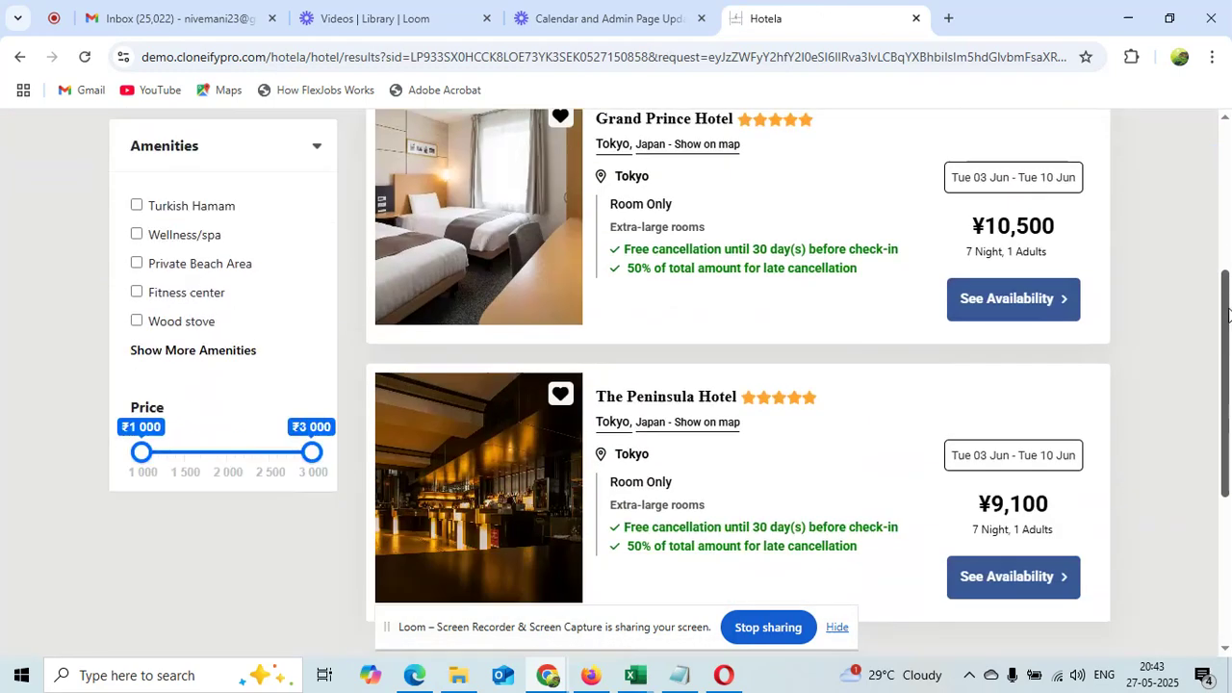
scroll(1228, 310, down, 3)
Open The Peninsula Hotel's Jun 3–10 rooms and read the Book Now 7-night wait warning
click(992, 412)
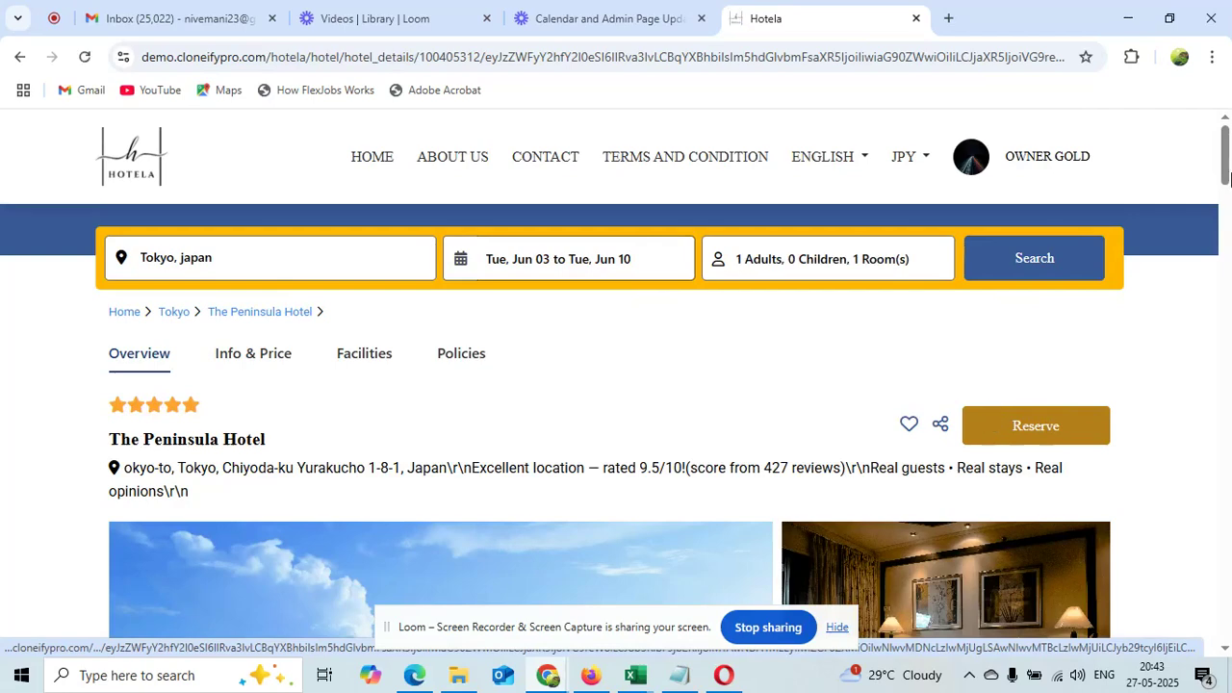
drag(1225, 142, 1230, 339)
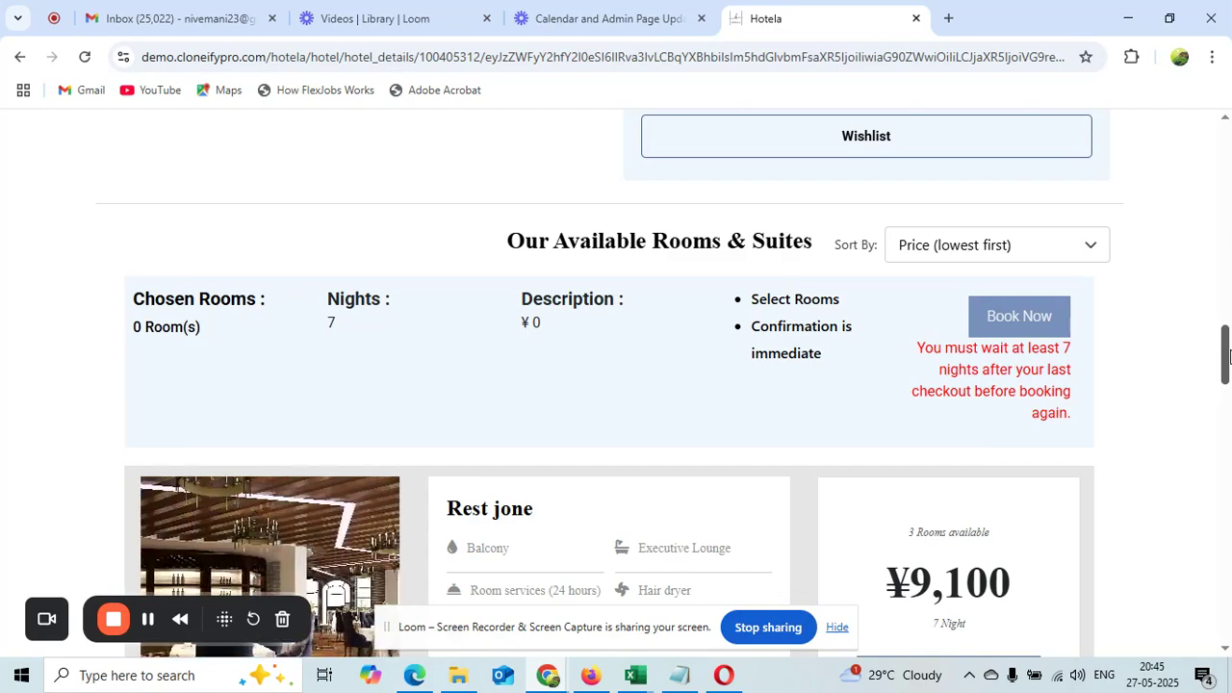
drag(1227, 356, 1221, 169)
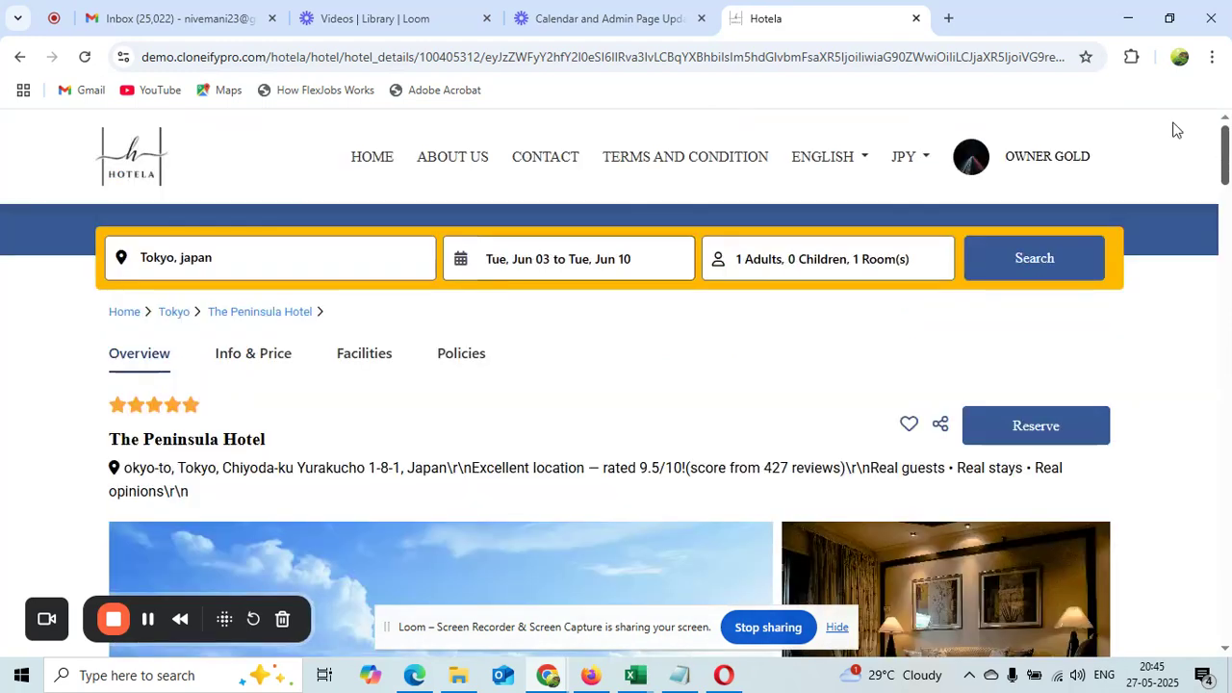
Log out of the current account and go to the login page
click(1032, 157)
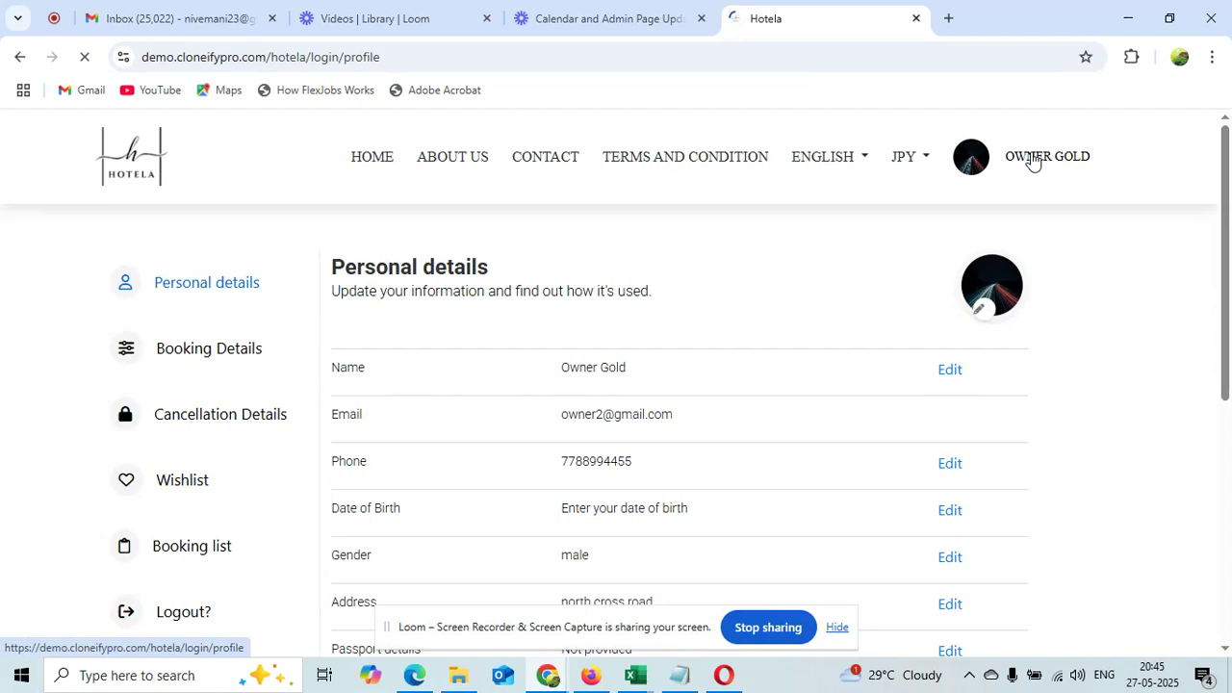
click(173, 616)
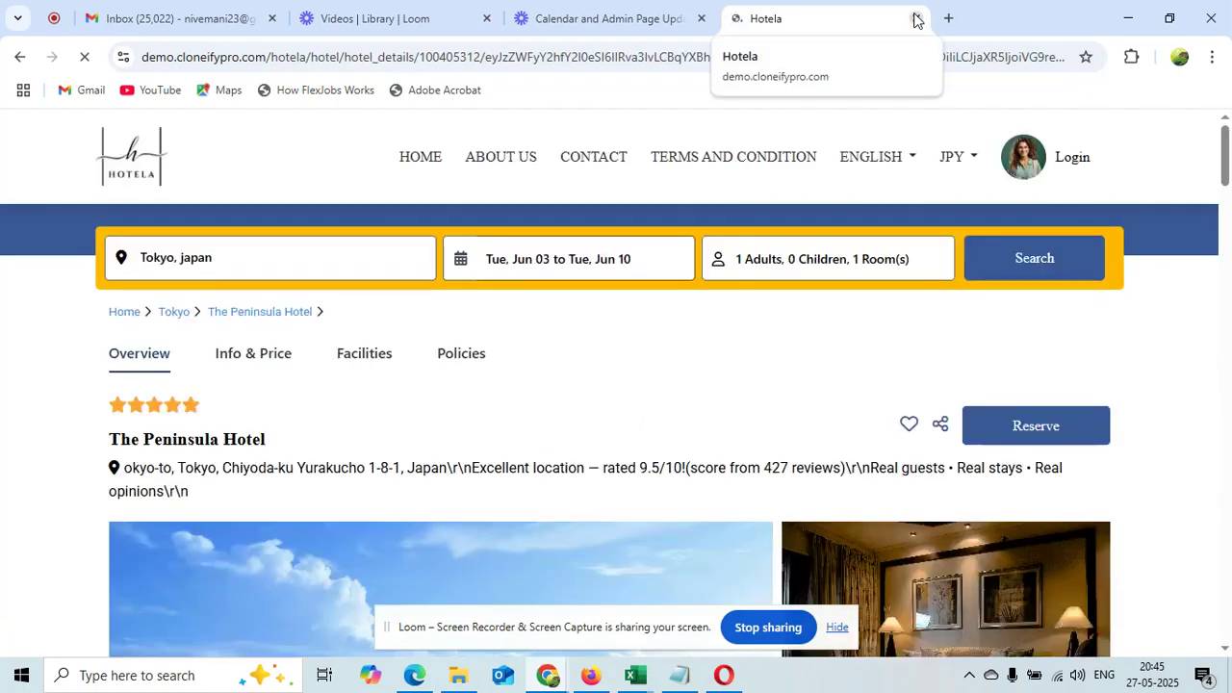
click(1076, 164)
Copy the platinum owner's email from the Notepad credentials file and focus the Email field
click(693, 360)
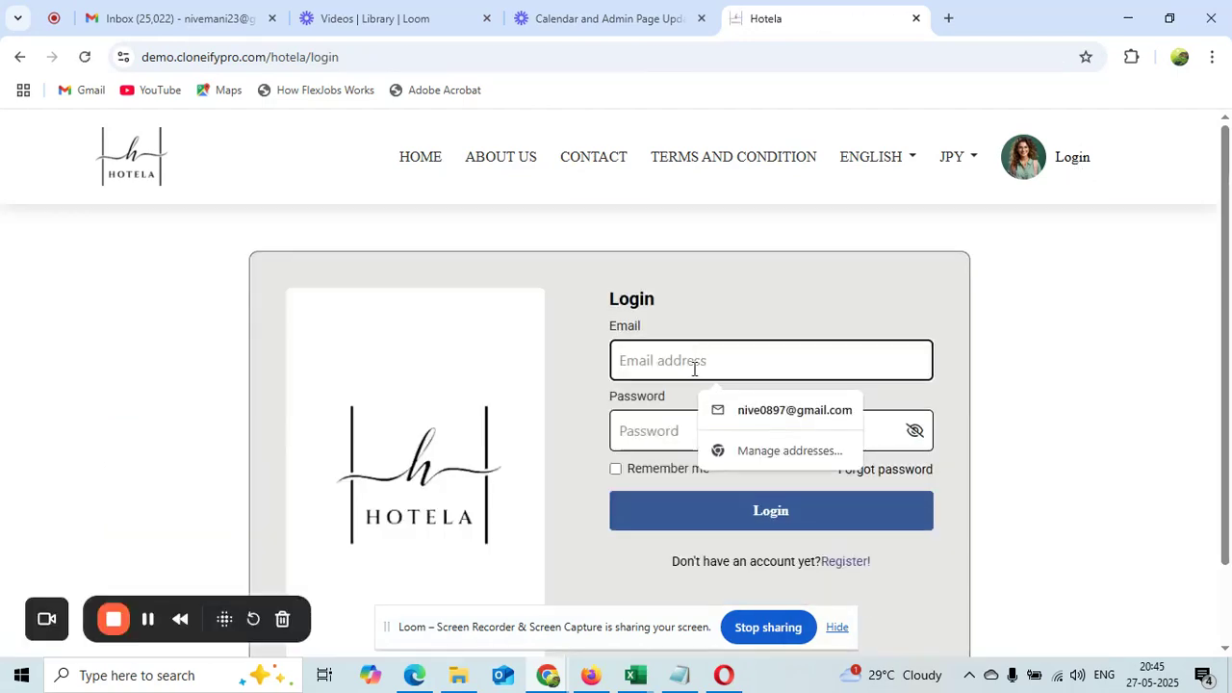
click(679, 682)
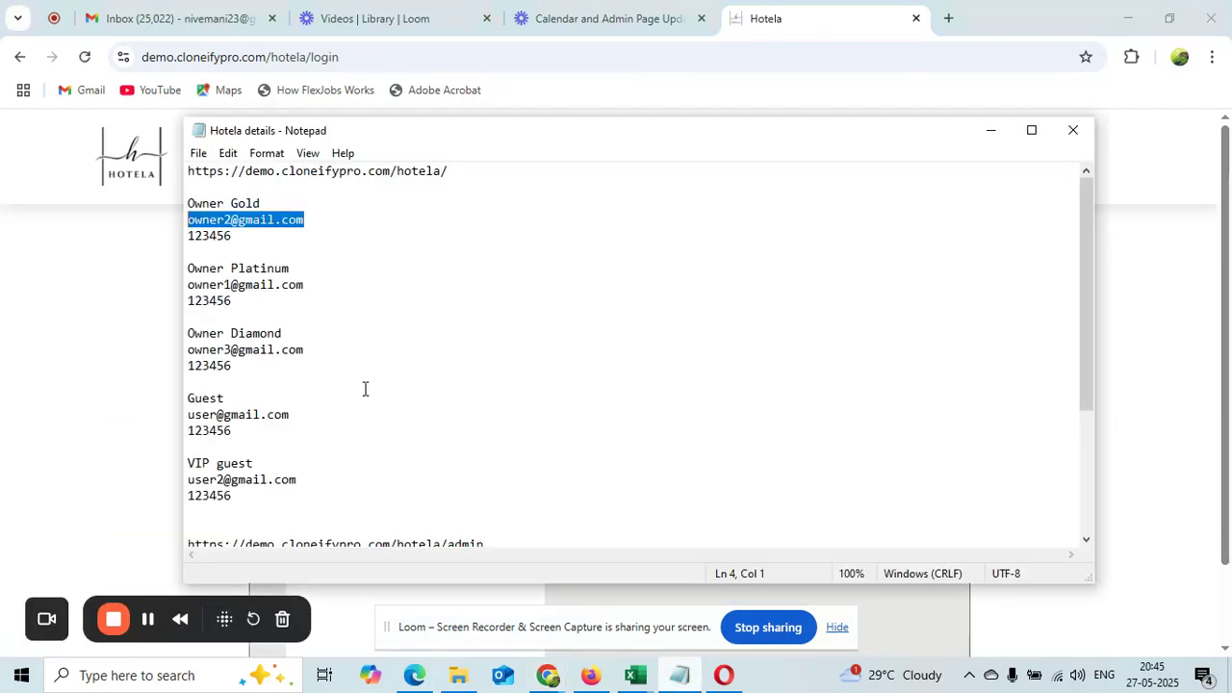
click(309, 286)
drag(309, 285, 192, 285)
key(ctrl+c)
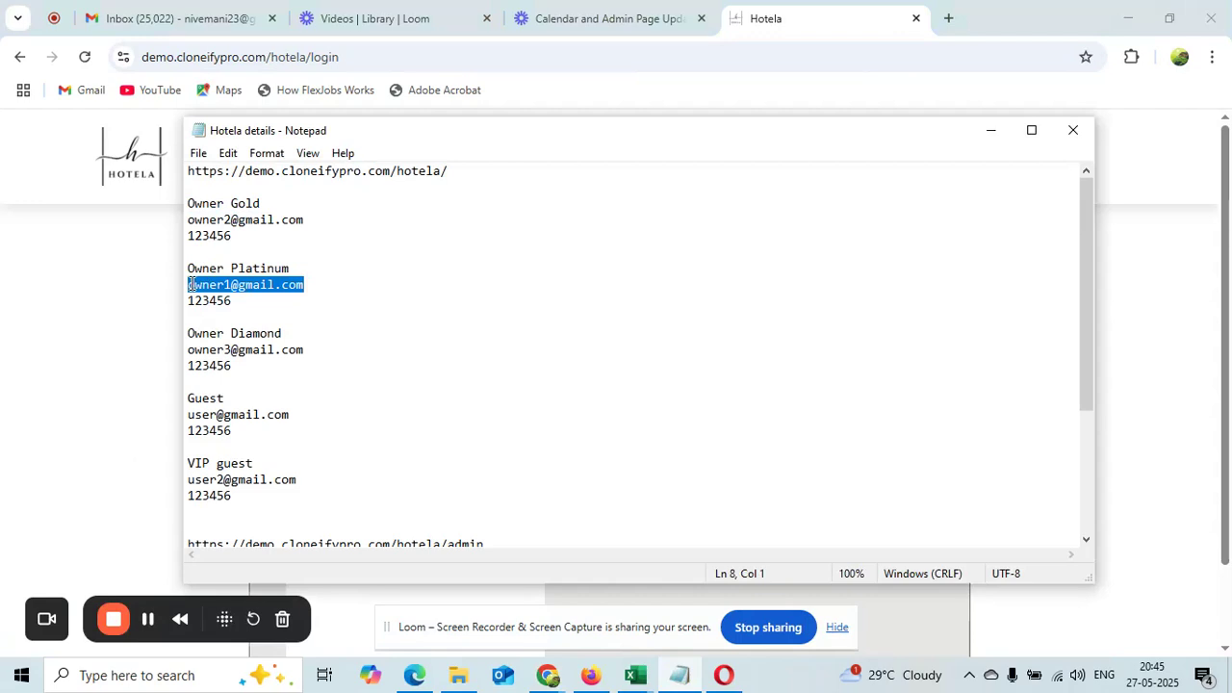
click(1103, 404)
click(721, 361)
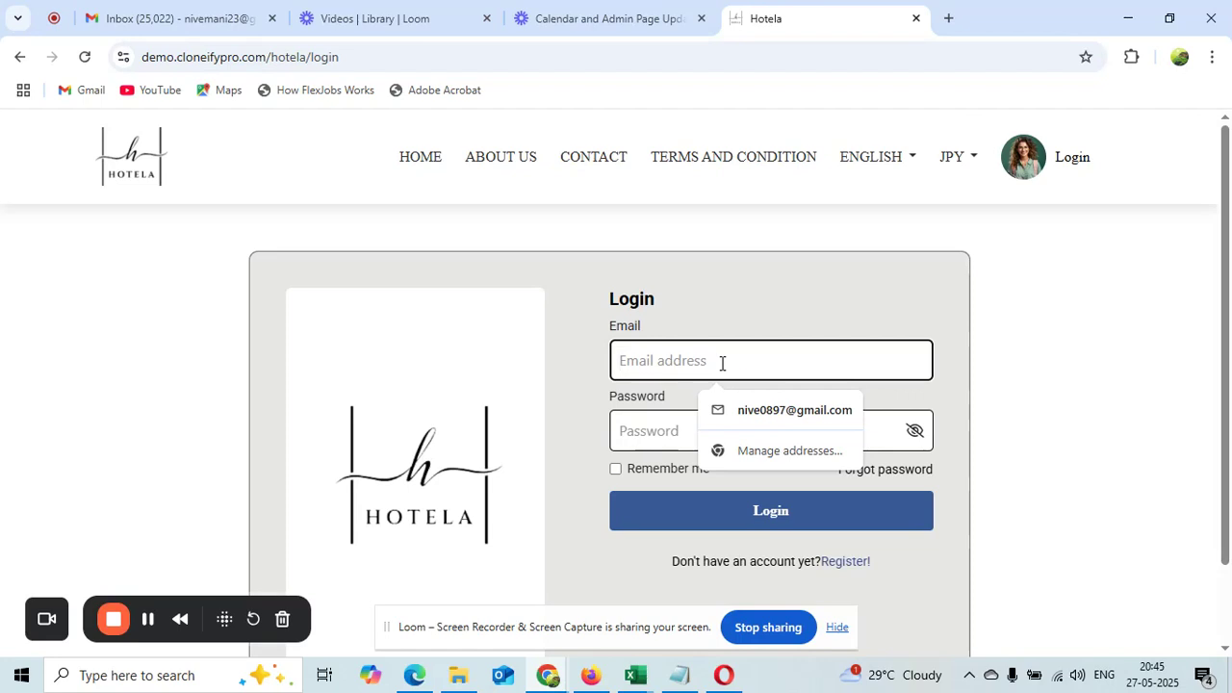
Log in with the copied email and the account password, dismissing Chrome's password warning
key(ctrl+v)
click(718, 441)
text(123456)
click(723, 511)
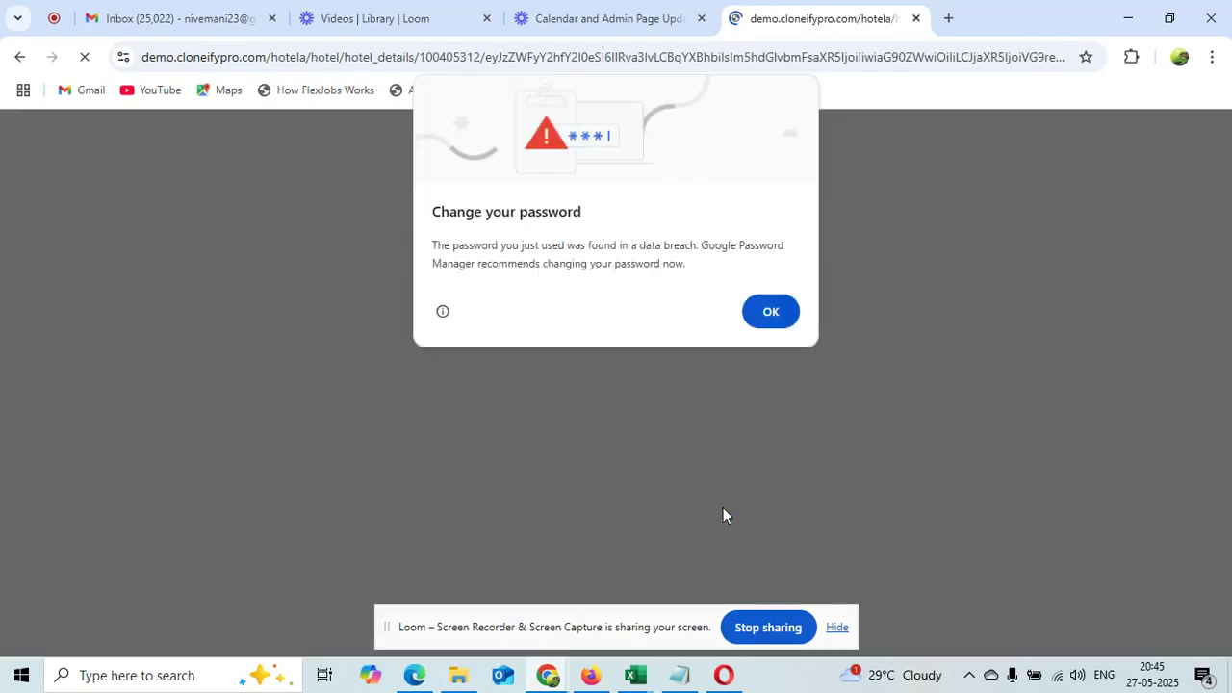
click(766, 315)
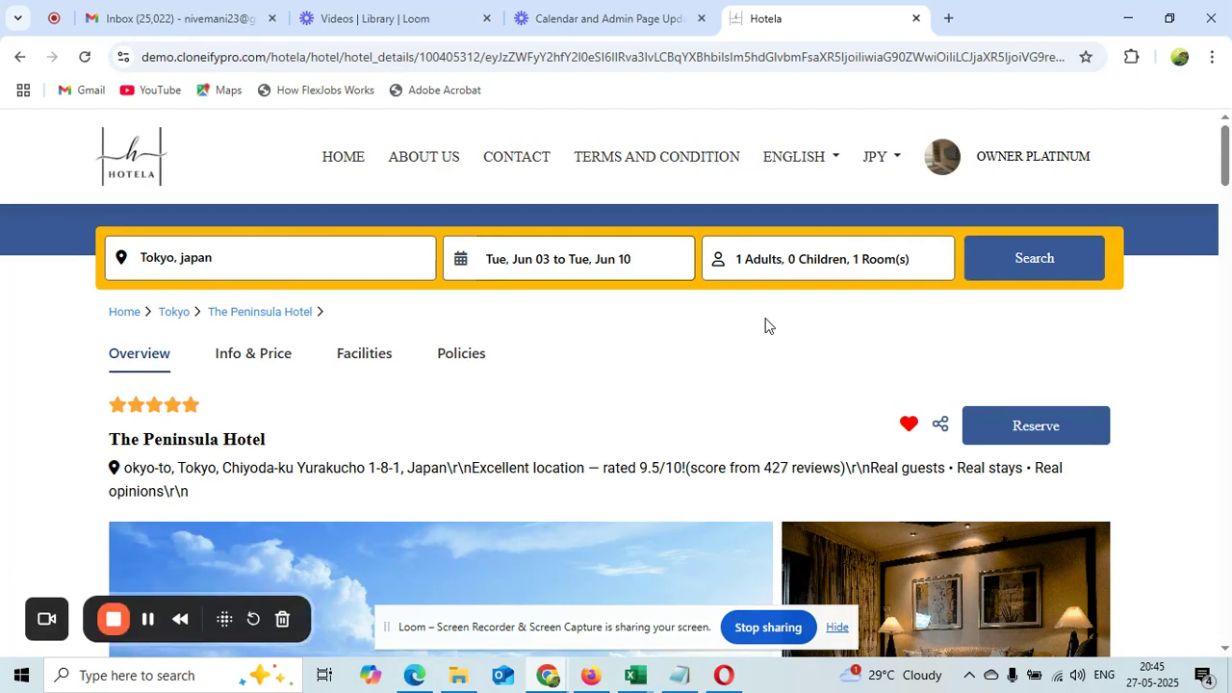
Rerun the Tokyo search and open The Peninsula Hotel's availability details
click(600, 254)
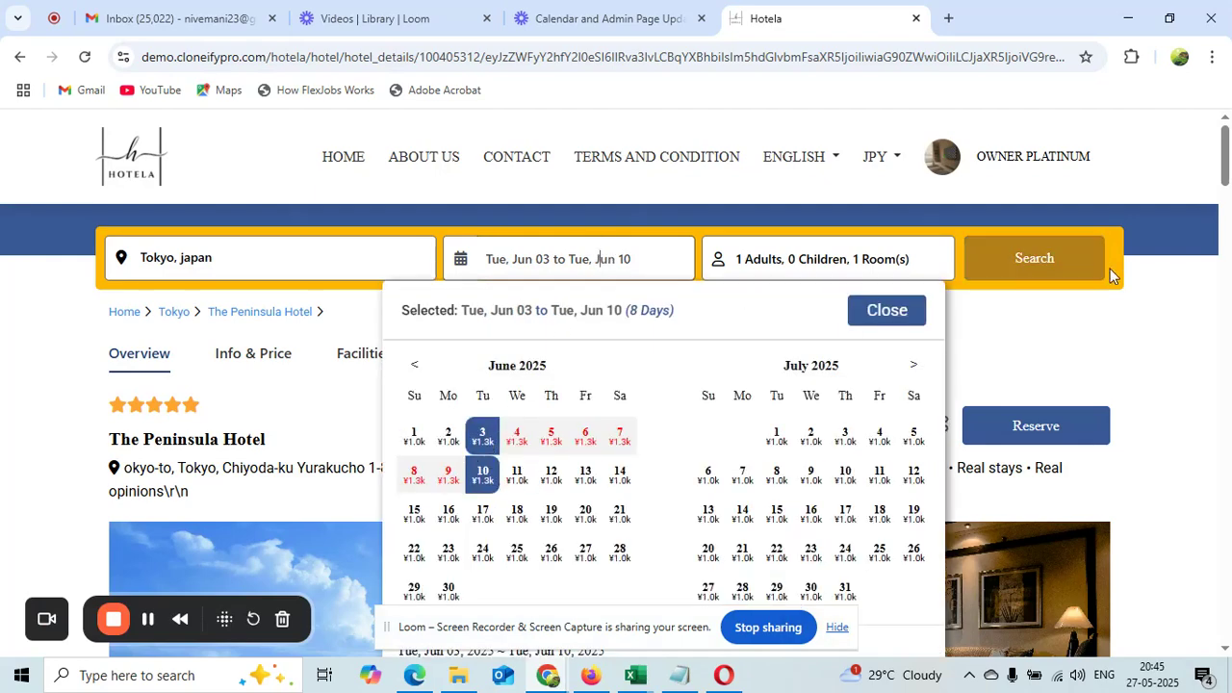
click(1078, 257)
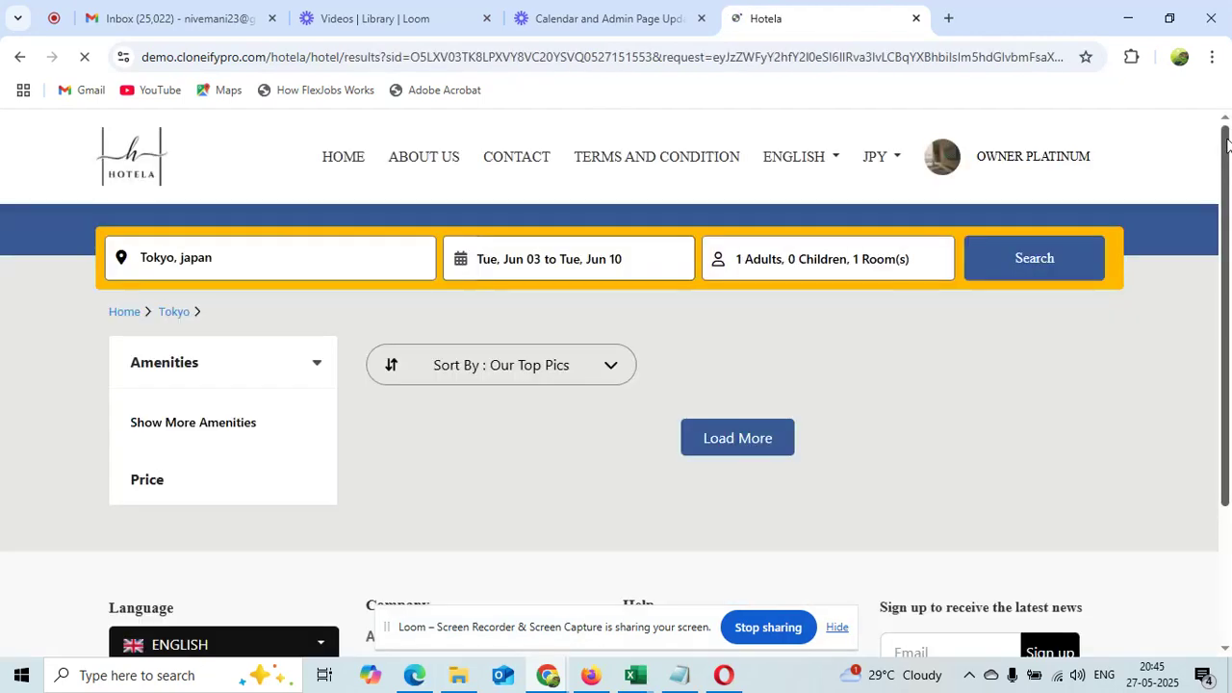
drag(1229, 177, 1230, 366)
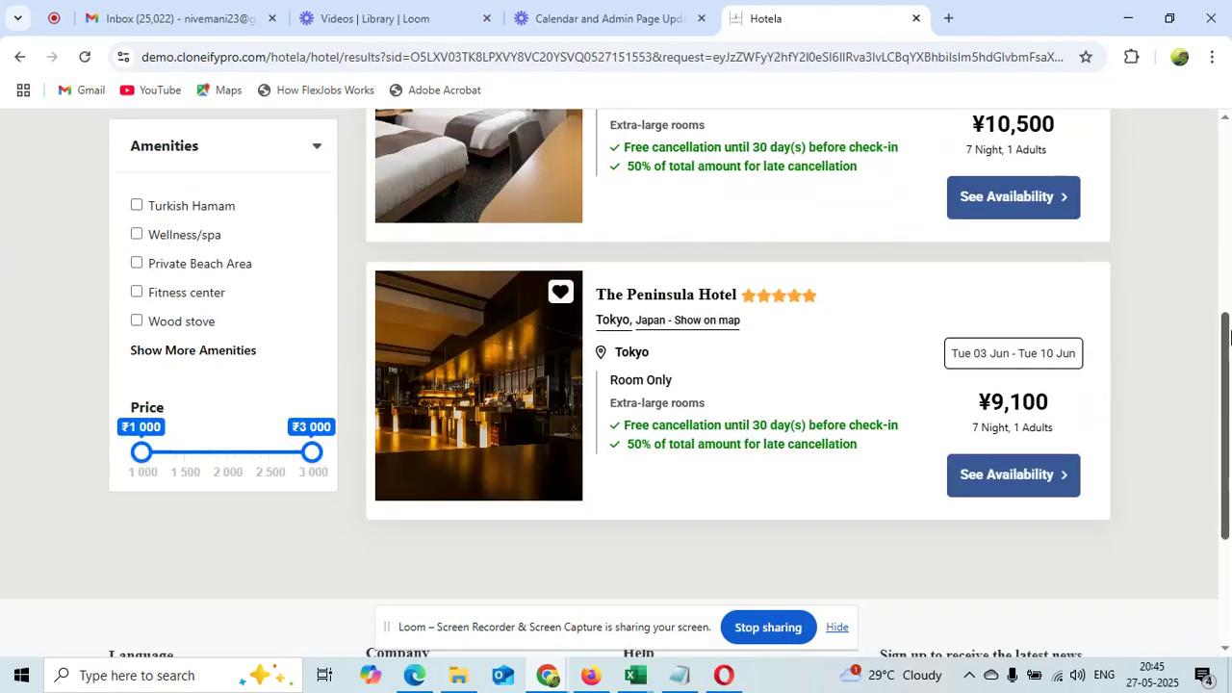
click(1001, 480)
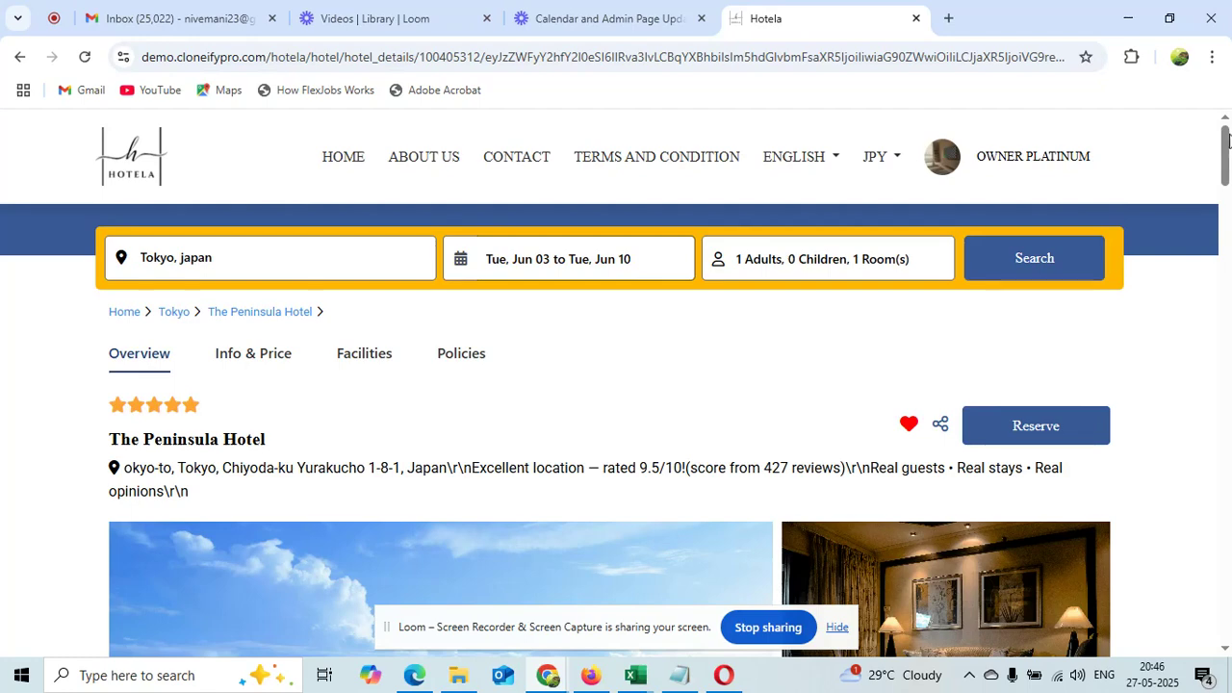
Choose 1 Flex Rate room and proceed with Book Now to the booking form
drag(1229, 141, 1228, 361)
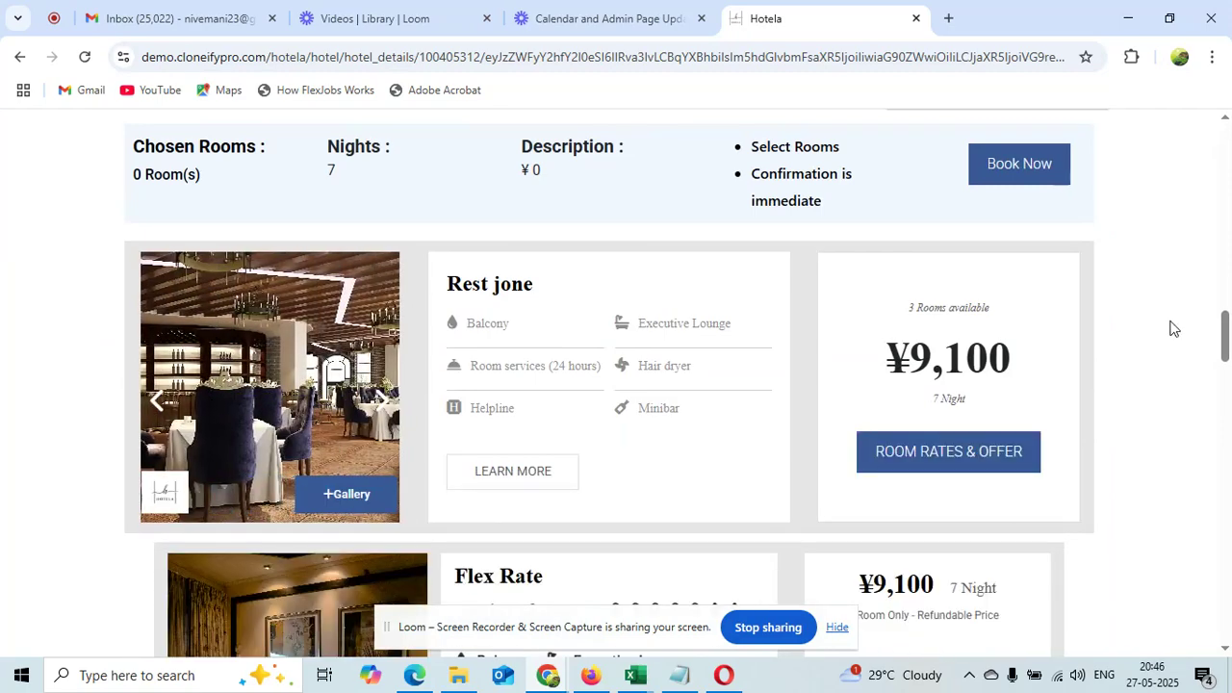
drag(1227, 322, 1227, 342)
click(907, 499)
click(896, 556)
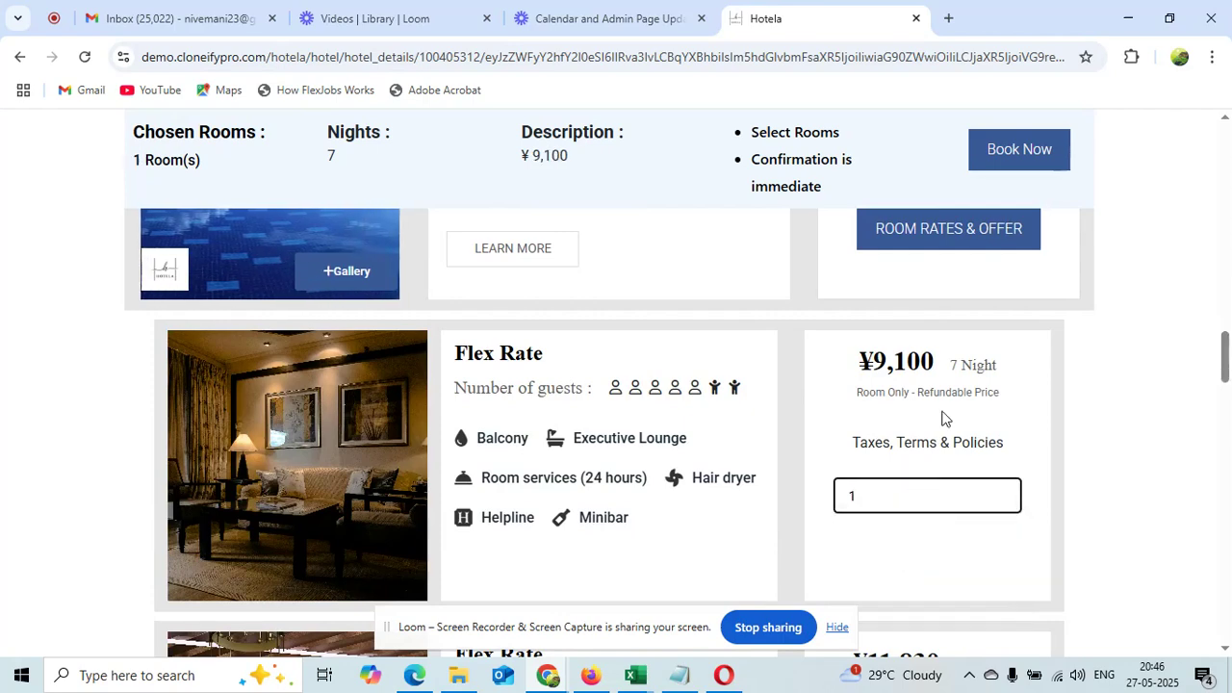
click(1024, 161)
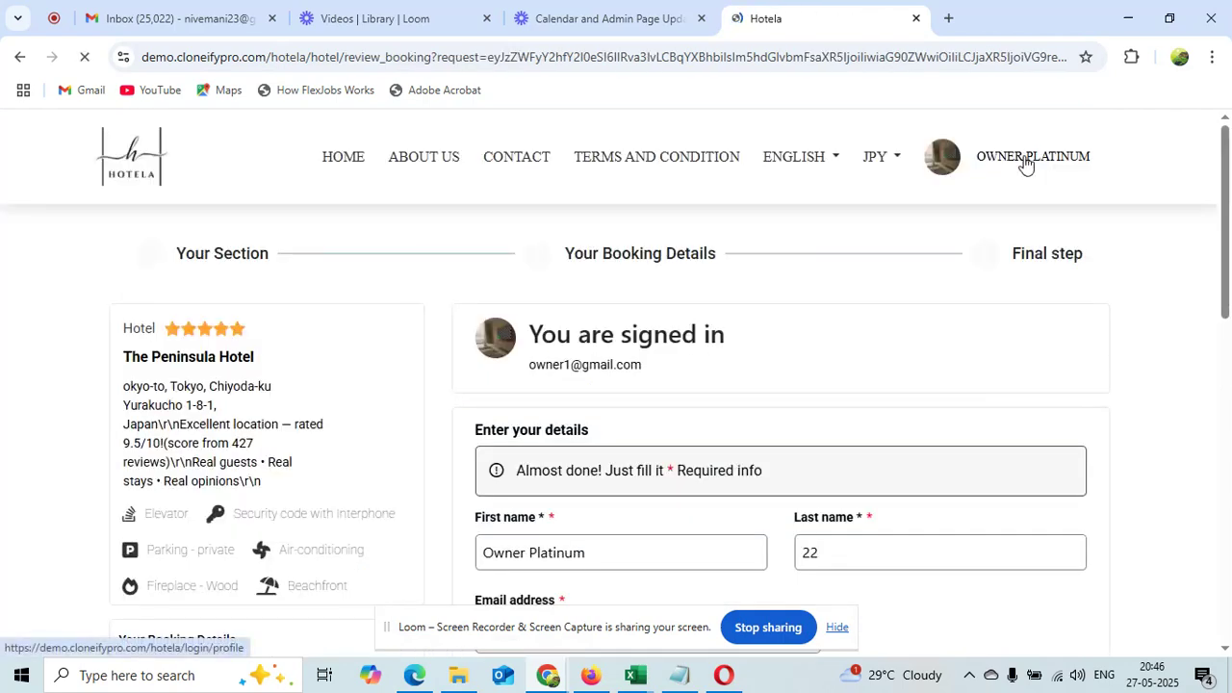
Highlight the 7 nights, ¥9,100 total, ¥5,200 owned, ¥3,900 non-owned and ¥78 taxes
drag(1229, 140, 1229, 358)
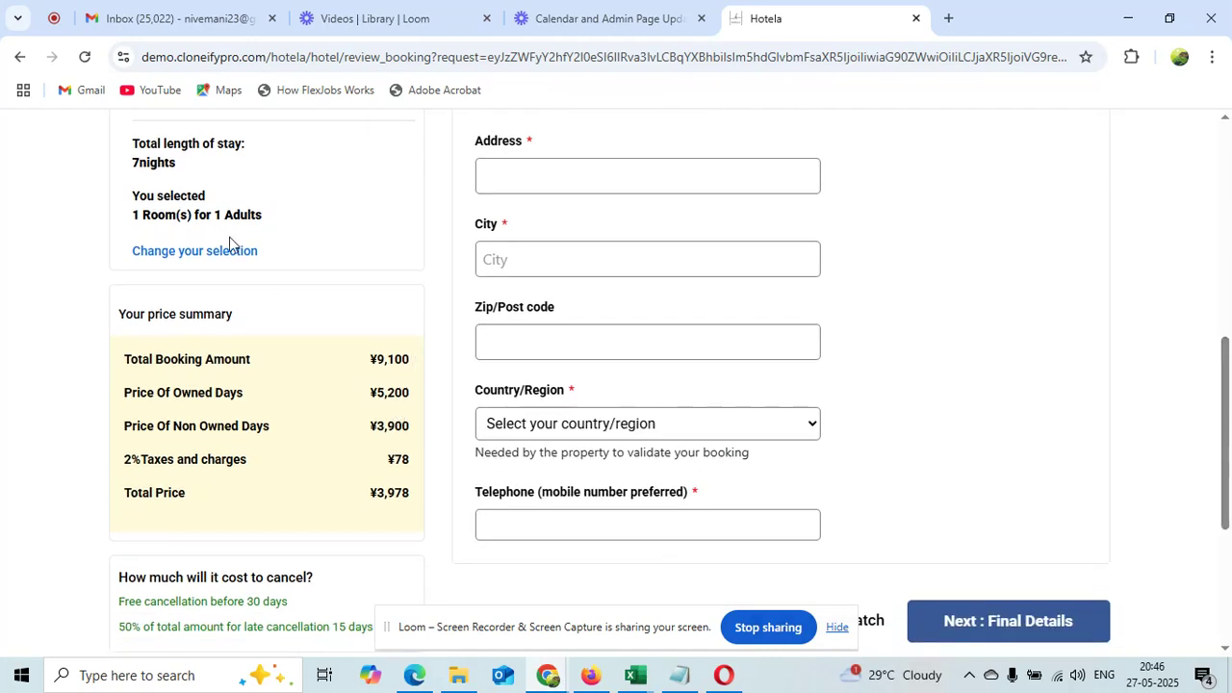
drag(177, 163, 134, 167)
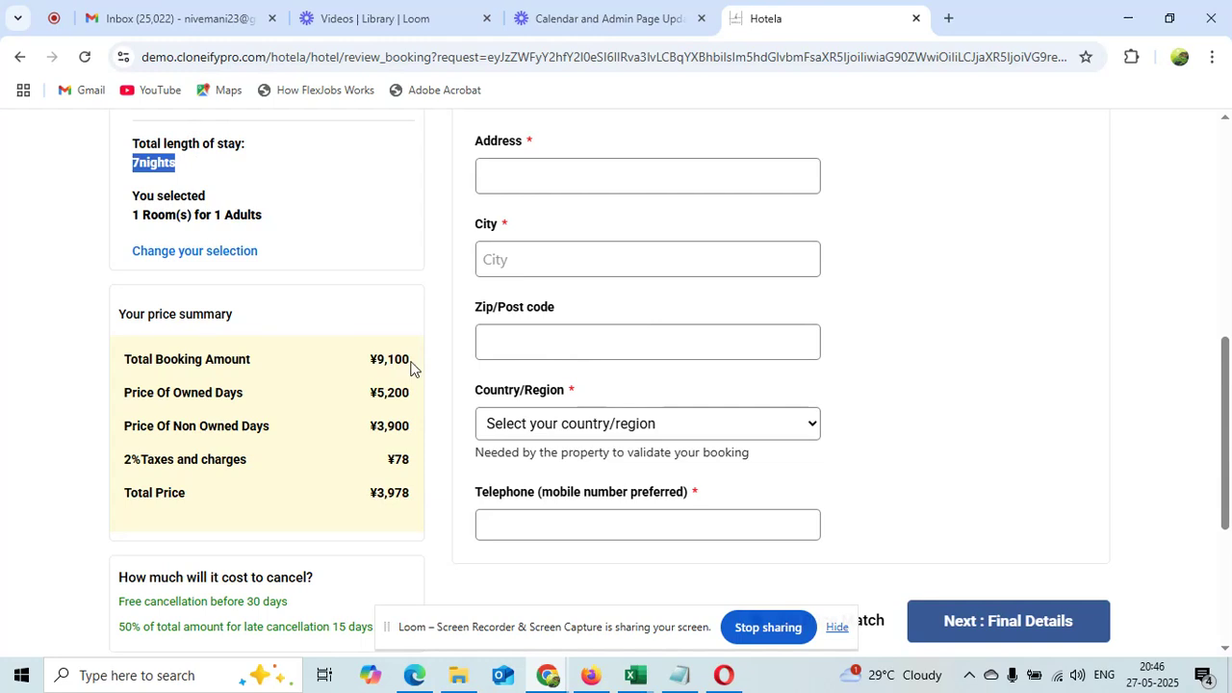
drag(411, 364, 381, 360)
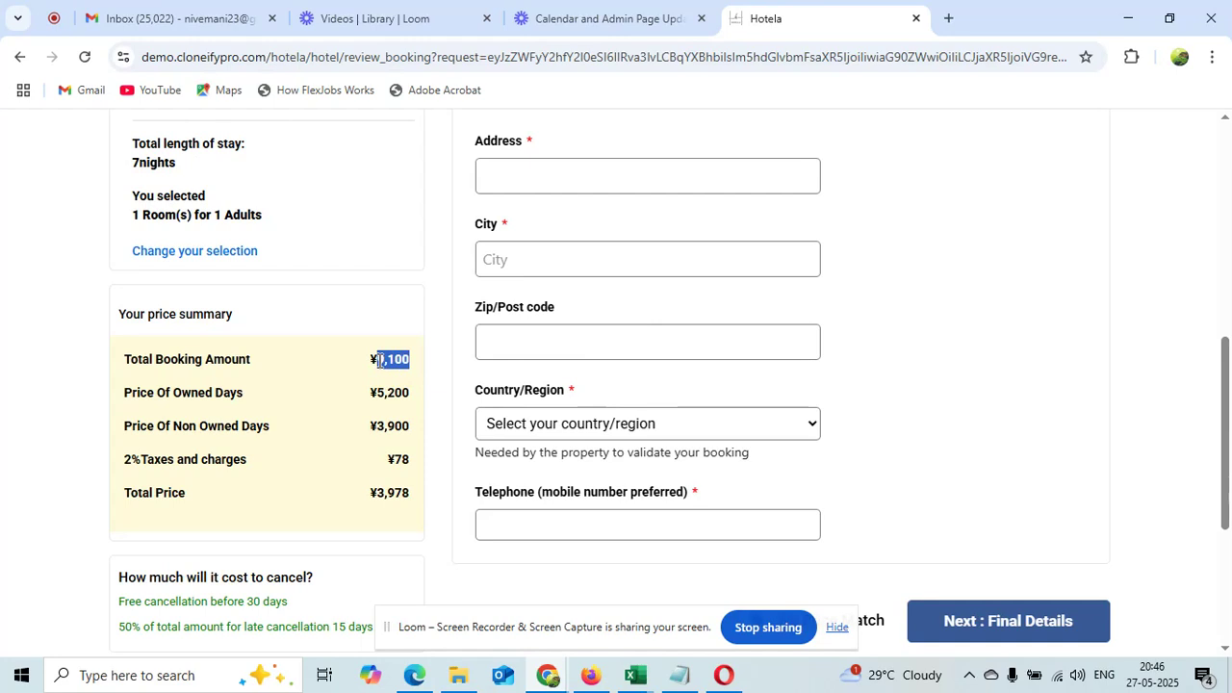
drag(411, 429, 381, 394)
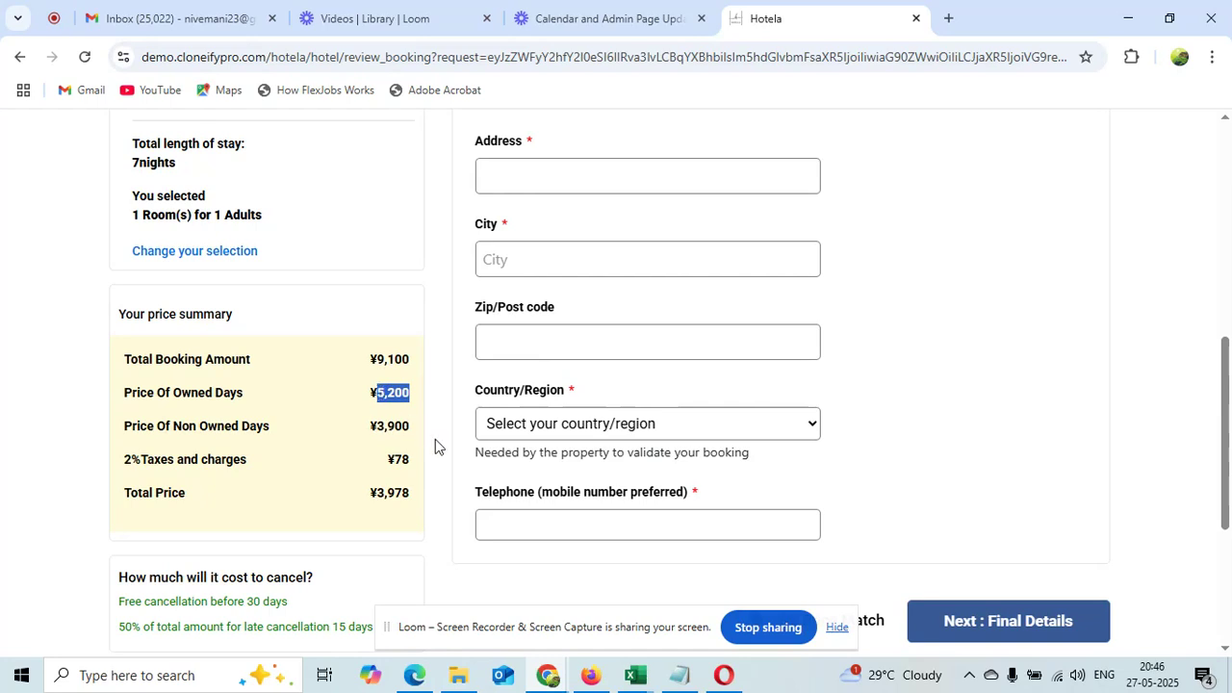
drag(415, 435, 374, 427)
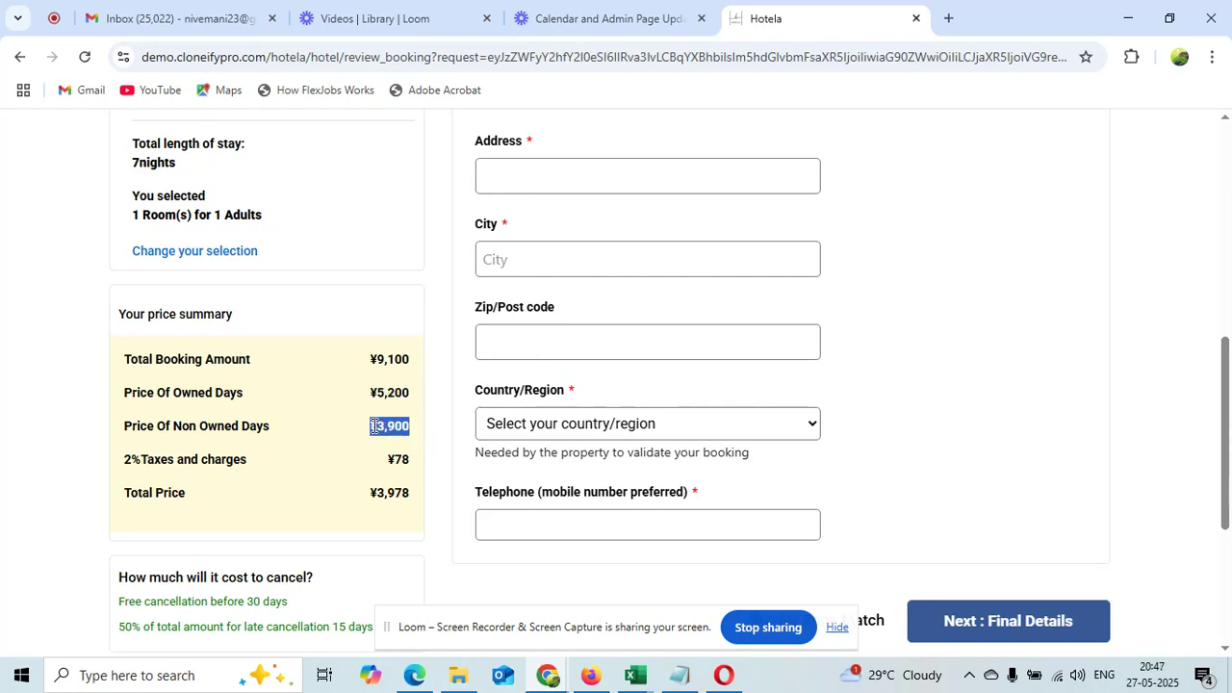
drag(417, 470, 395, 460)
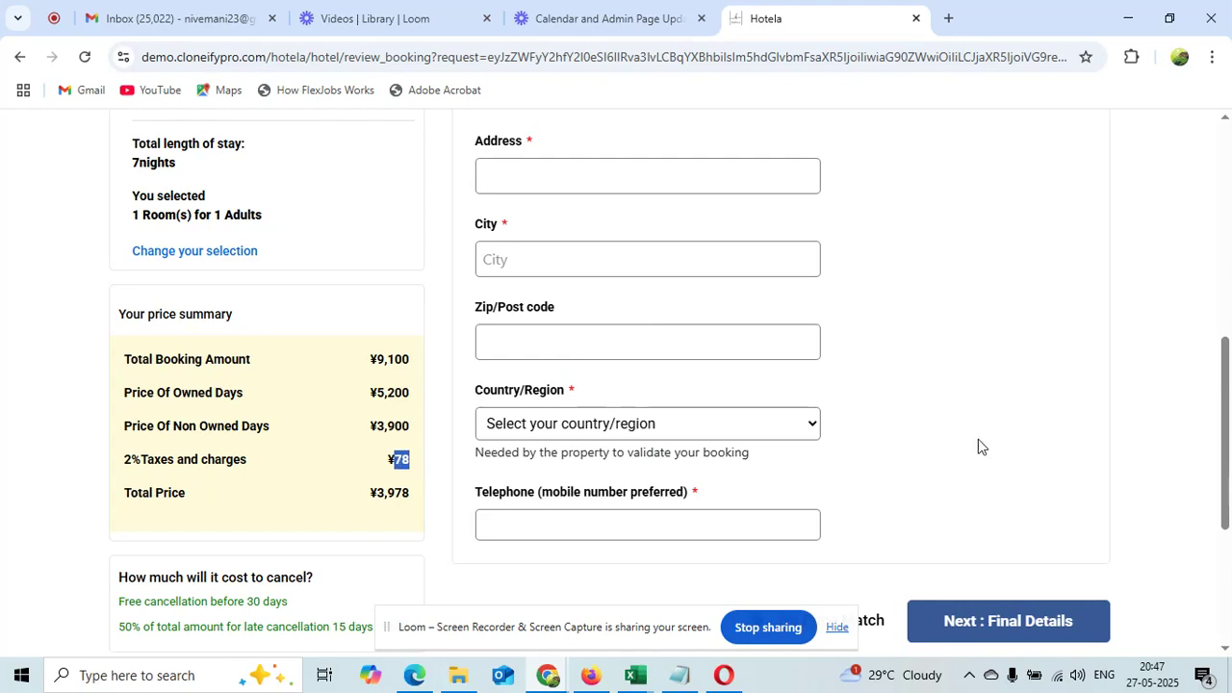
Autofill the guest's address from the saved suggestion and continue to Final Details
scroll(1222, 443, up, 2)
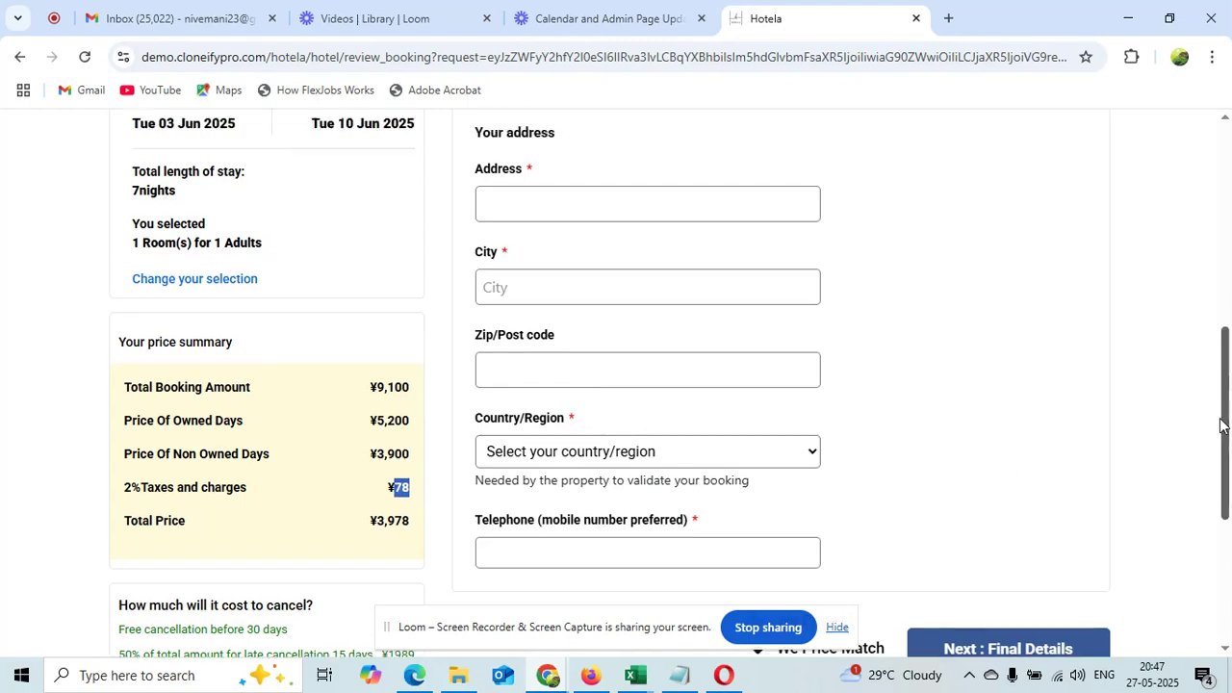
click(591, 413)
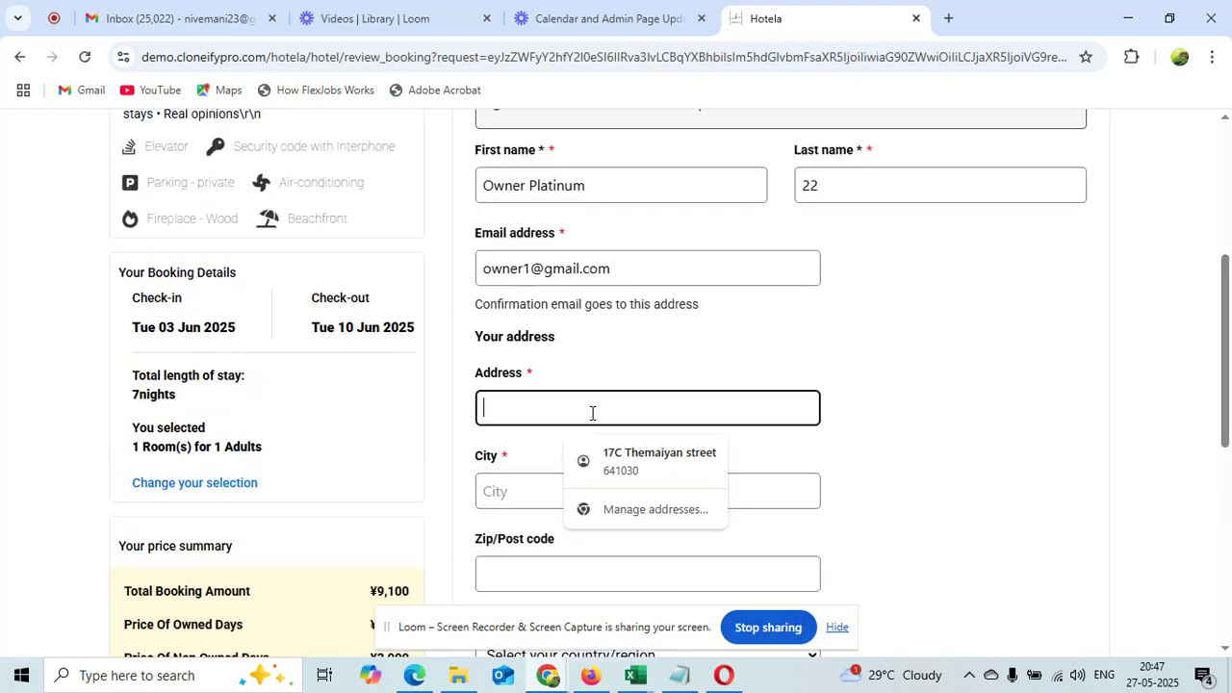
click(613, 462)
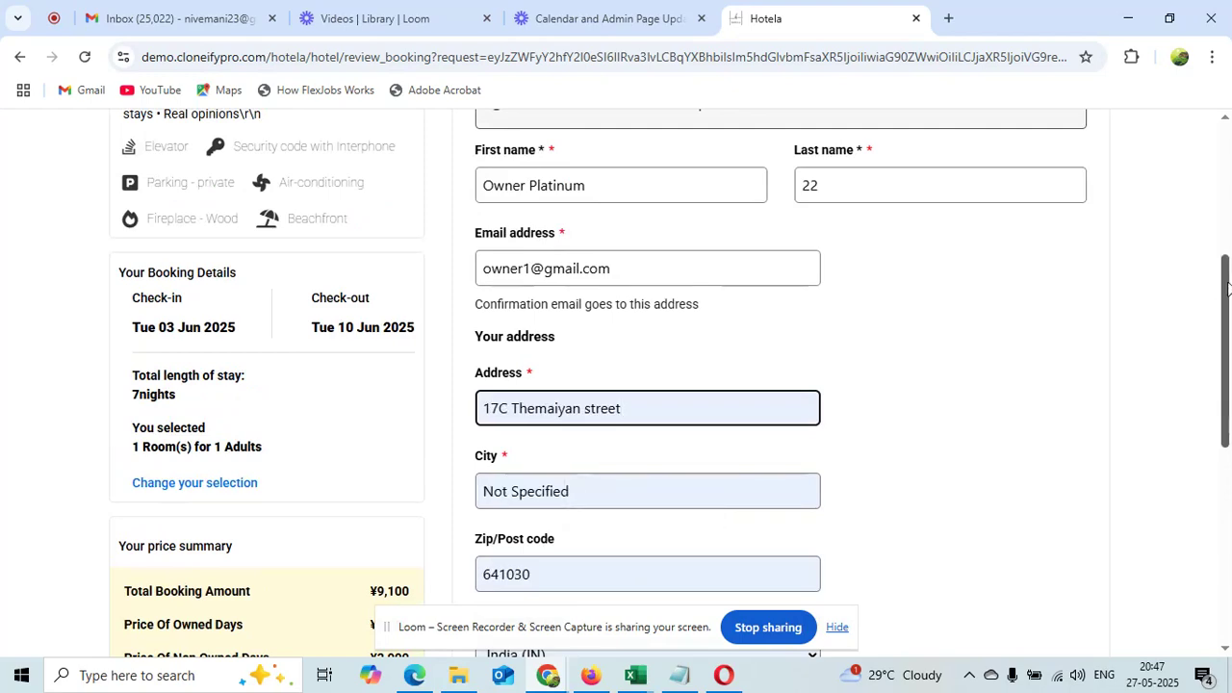
scroll(1226, 383, down, 3)
scroll(1226, 383, down, 3)
click(1016, 374)
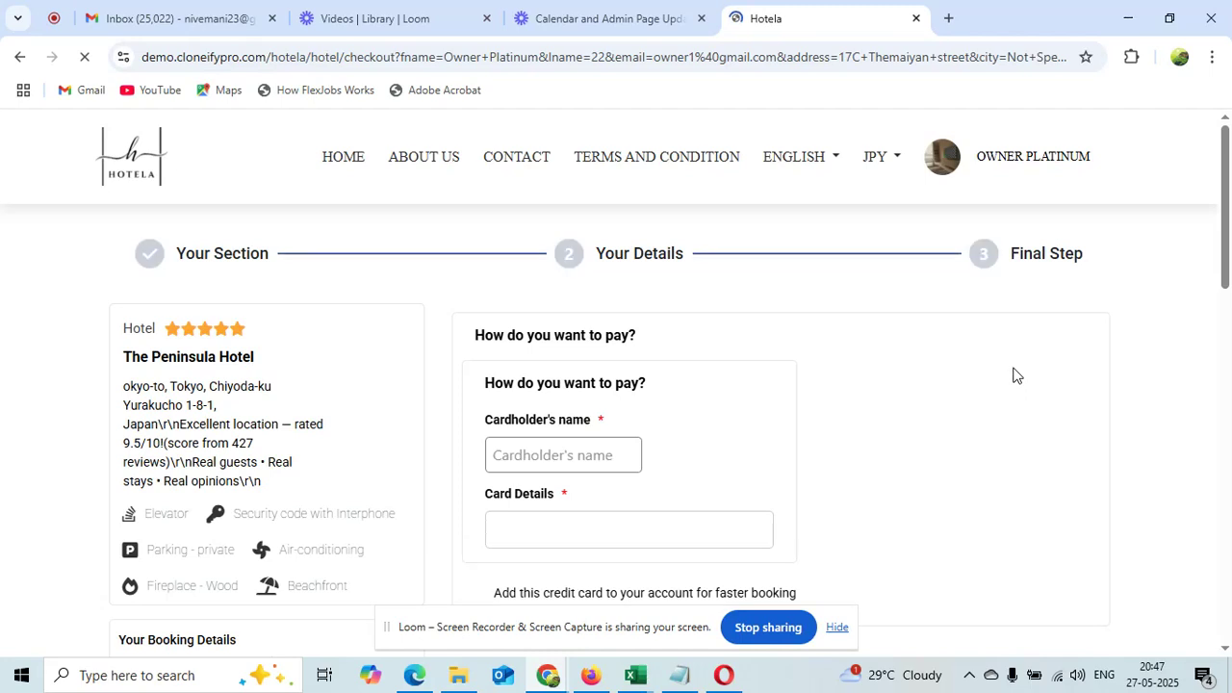
Autofill the cardholder name, enter card number, expiry, CVC and ZIP, and confirm the booking
click(530, 462)
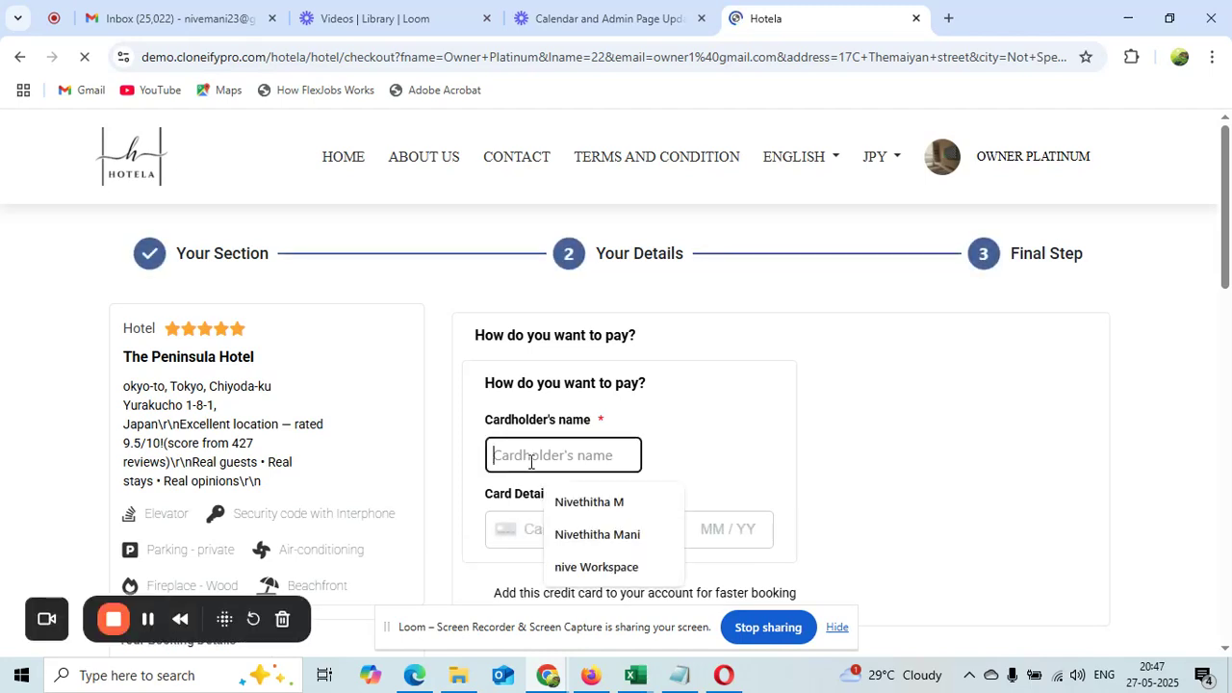
click(570, 503)
click(568, 526)
text(1)
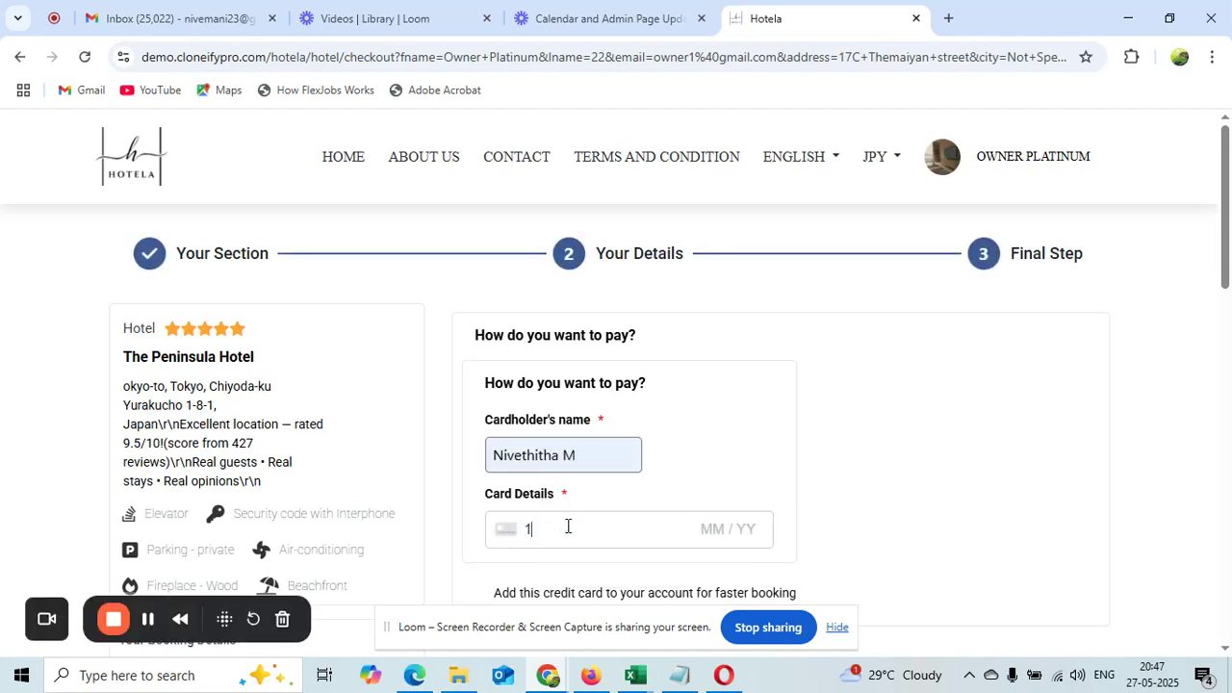
key(BackSpace)
text(4242424242424242)
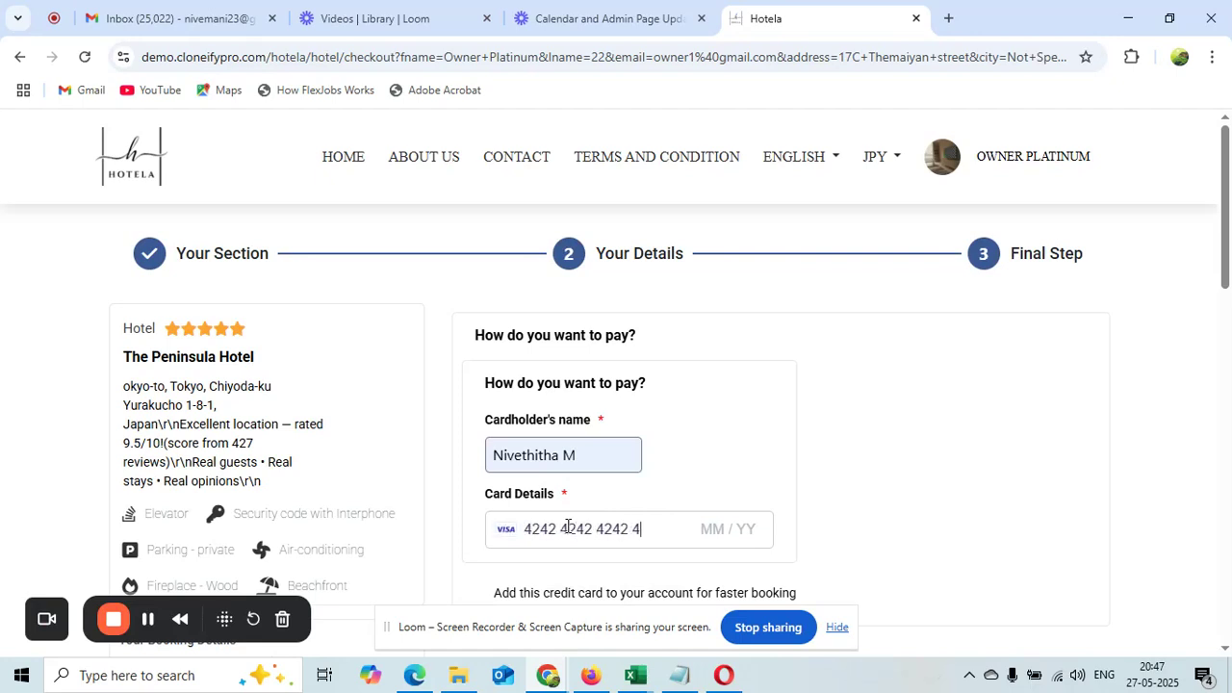
text(12)
text(36)
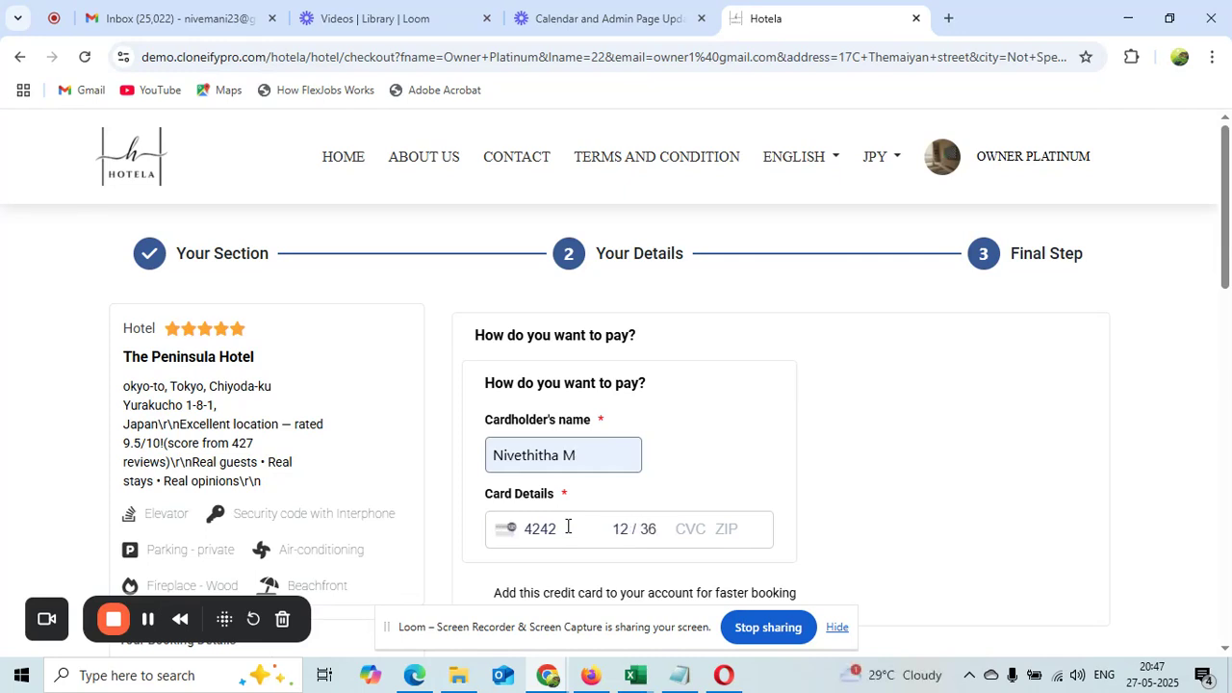
text(22225368)
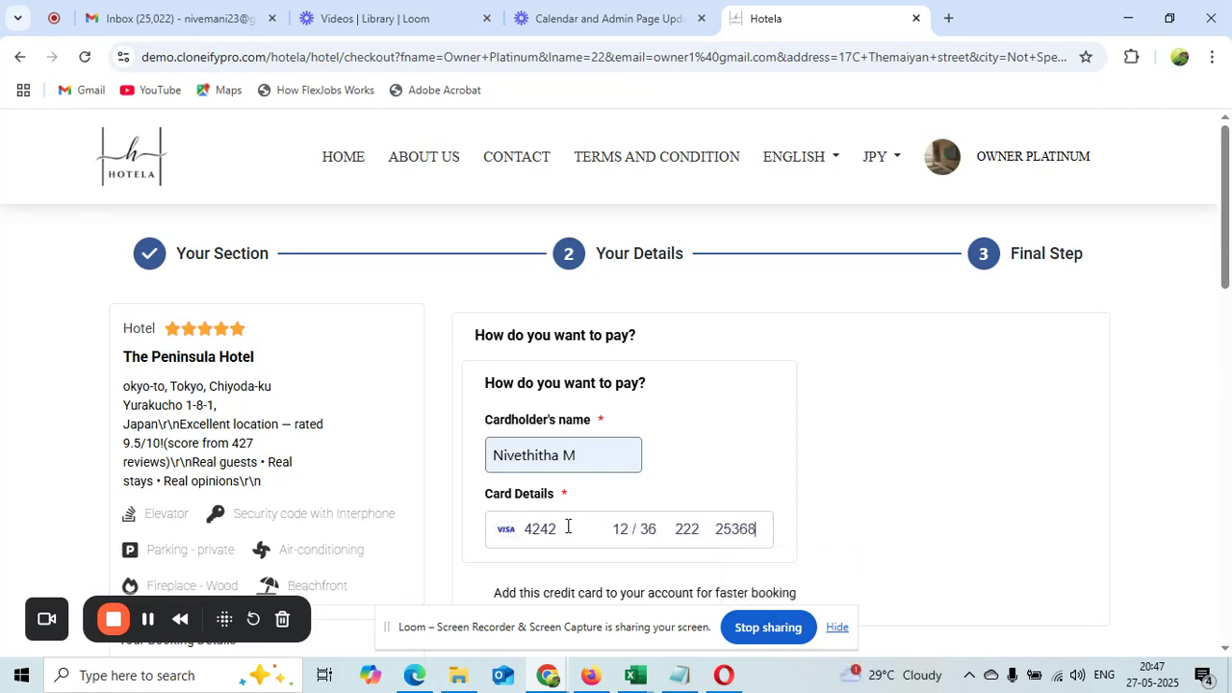
drag(1231, 156, 1230, 424)
click(1006, 596)
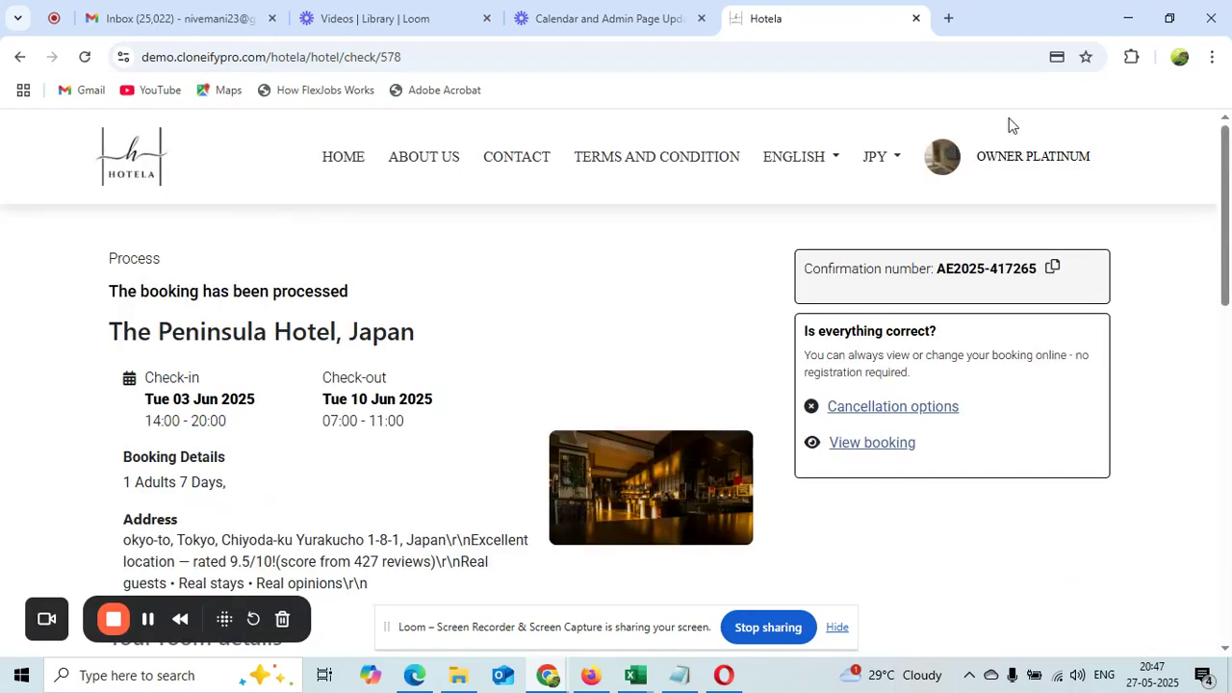
Open Booking Details from the profile, highlight 28 owned and 4 peak days, then close the tab
click(1007, 166)
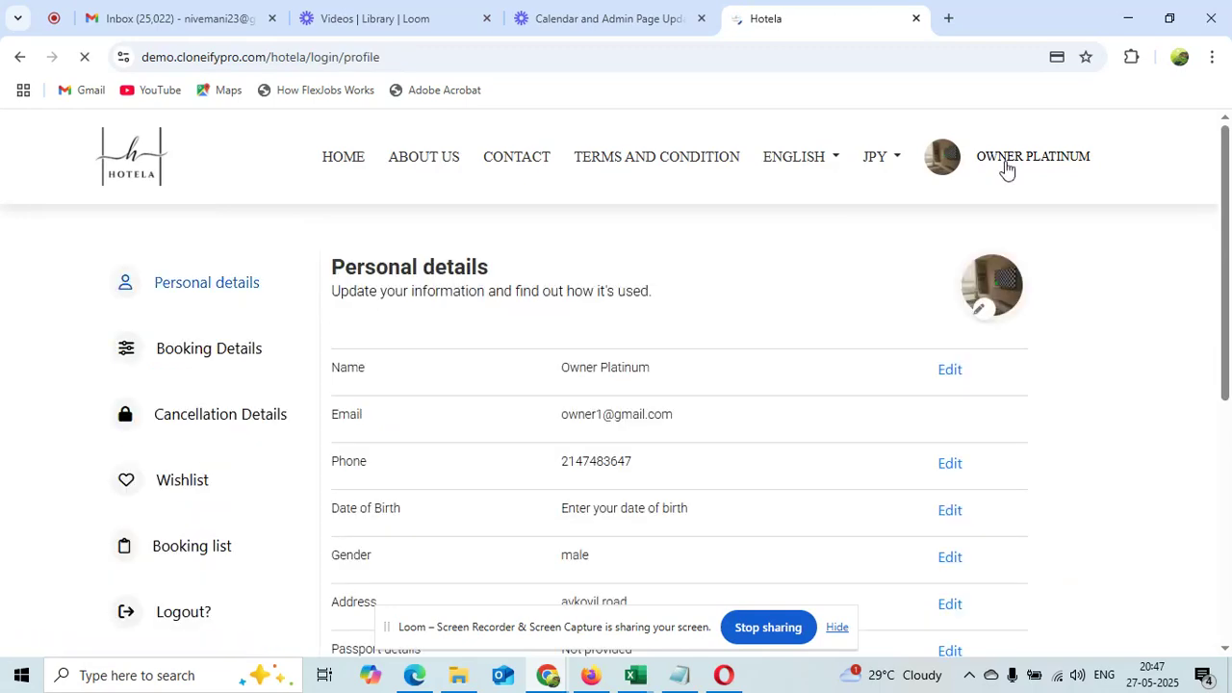
click(176, 356)
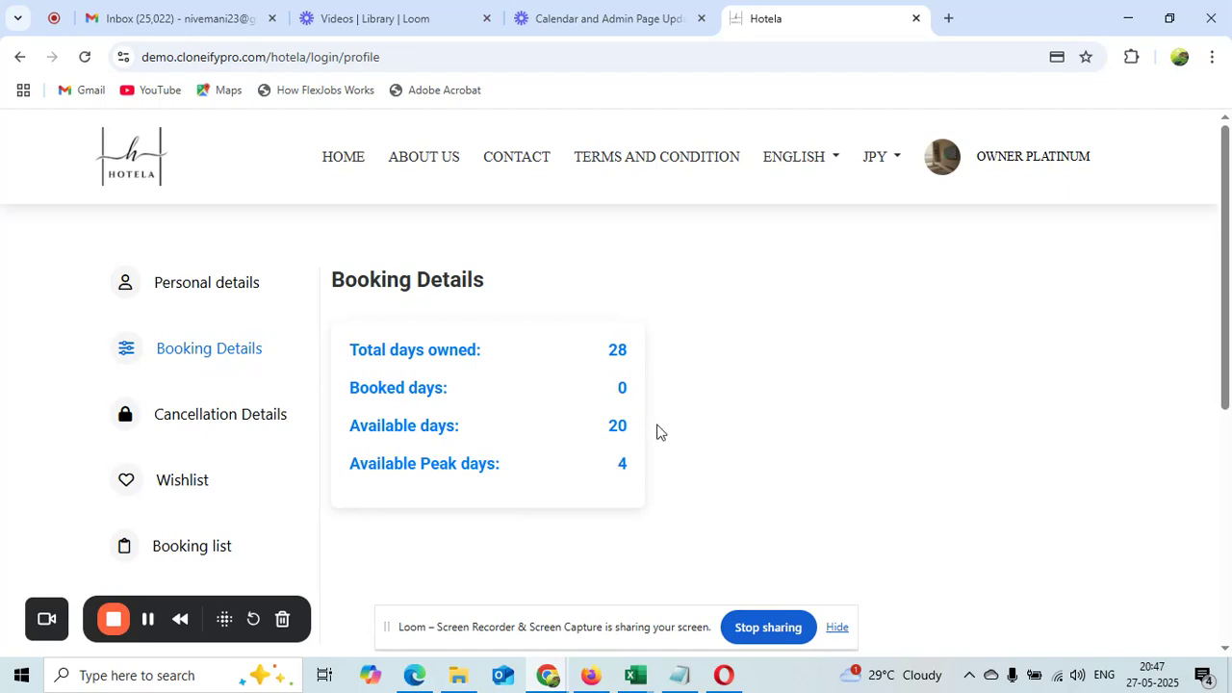
drag(630, 352, 604, 355)
click(634, 466)
drag(634, 463, 618, 465)
click(625, 460)
click(916, 19)
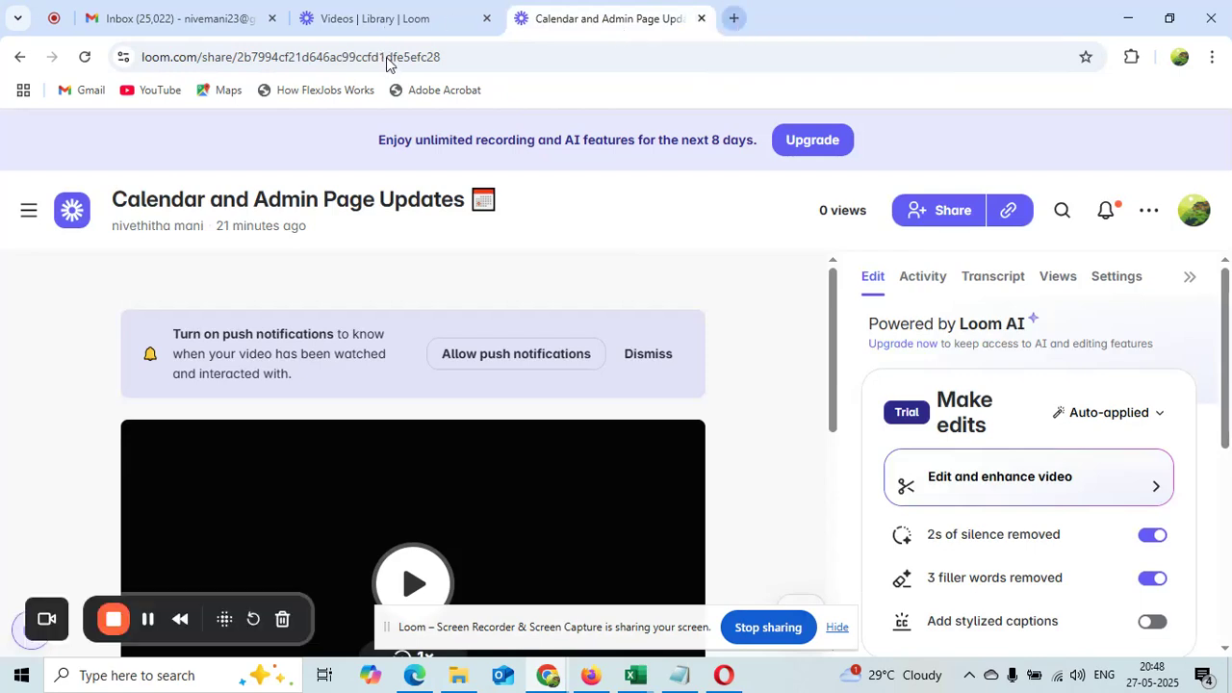
Open a new Chrome tab and close the duplicate extra tab
click(728, 22)
click(729, 22)
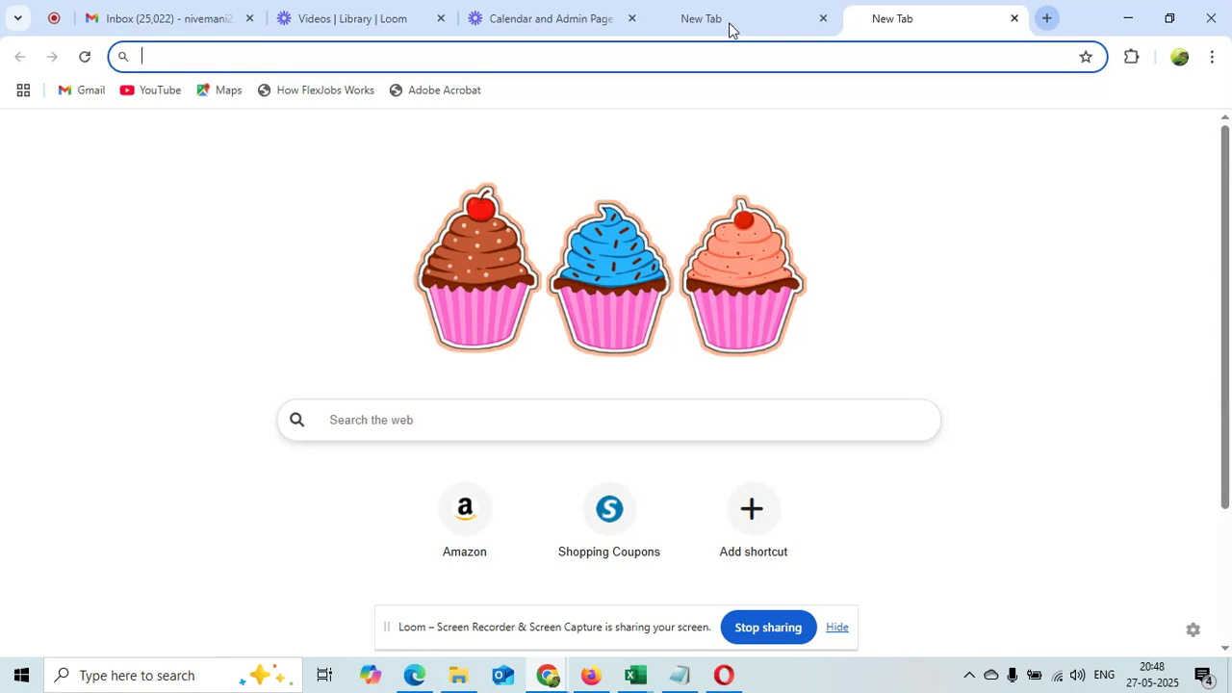
click(1014, 18)
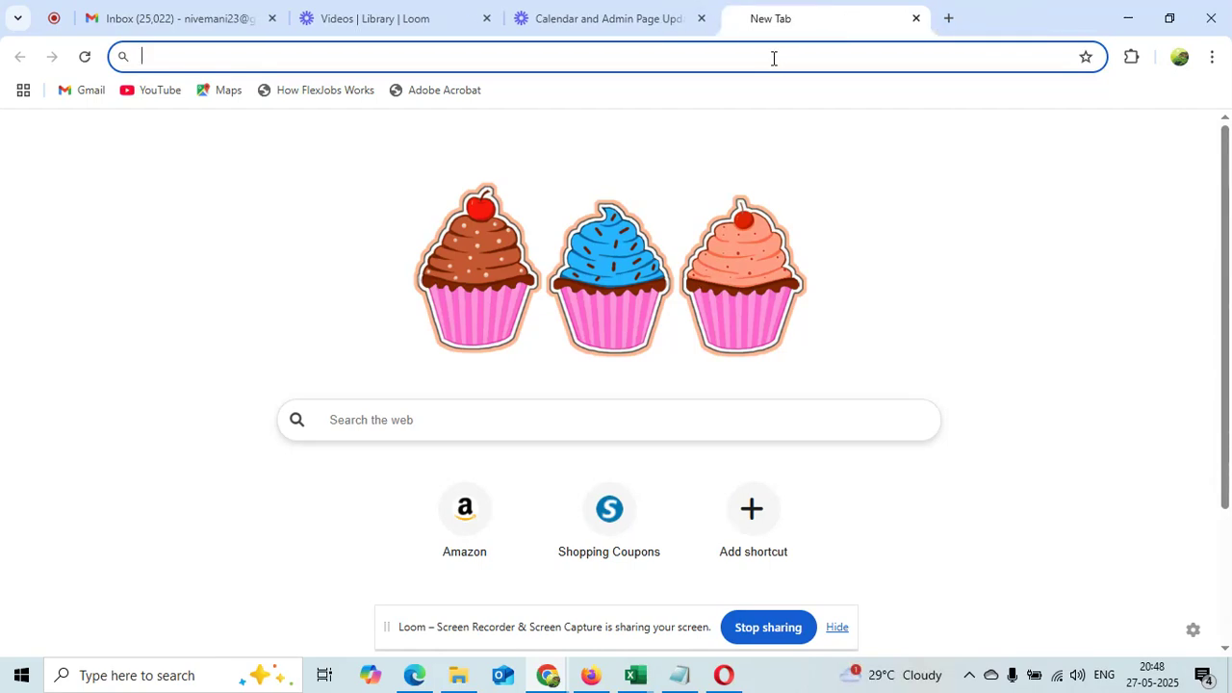
Load the suggested Hotela address and log the owner account out from its profile page
text(t)
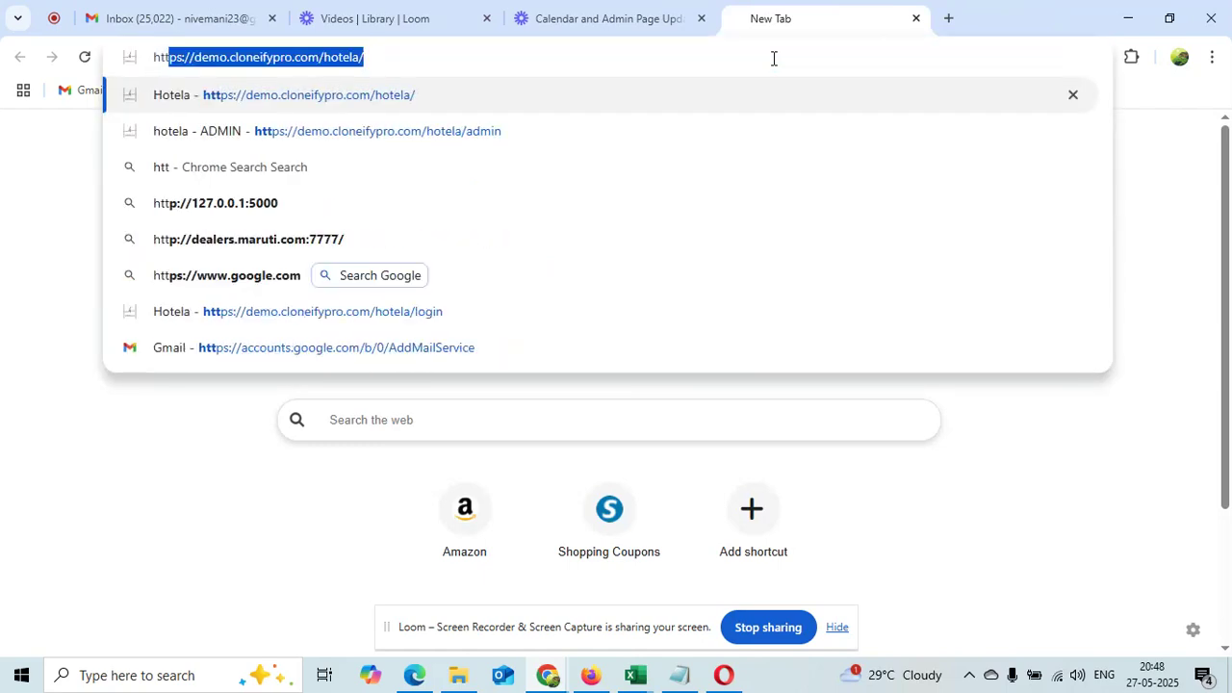
key(End)
key(Return)
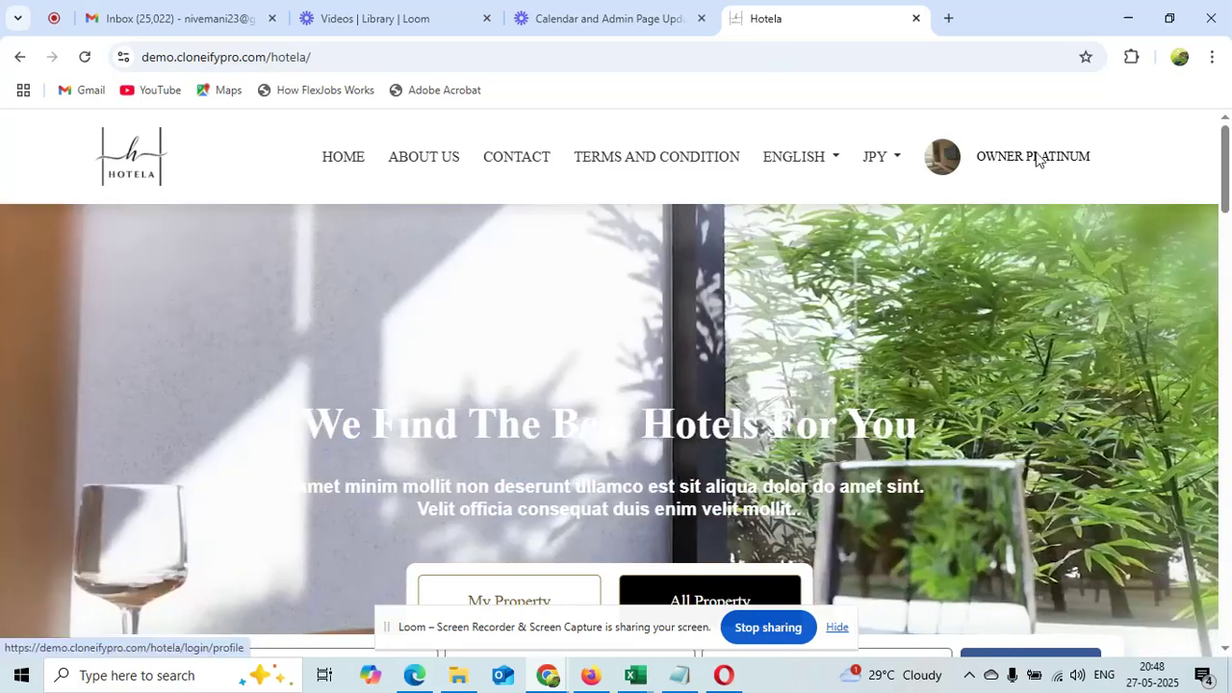
click(1036, 158)
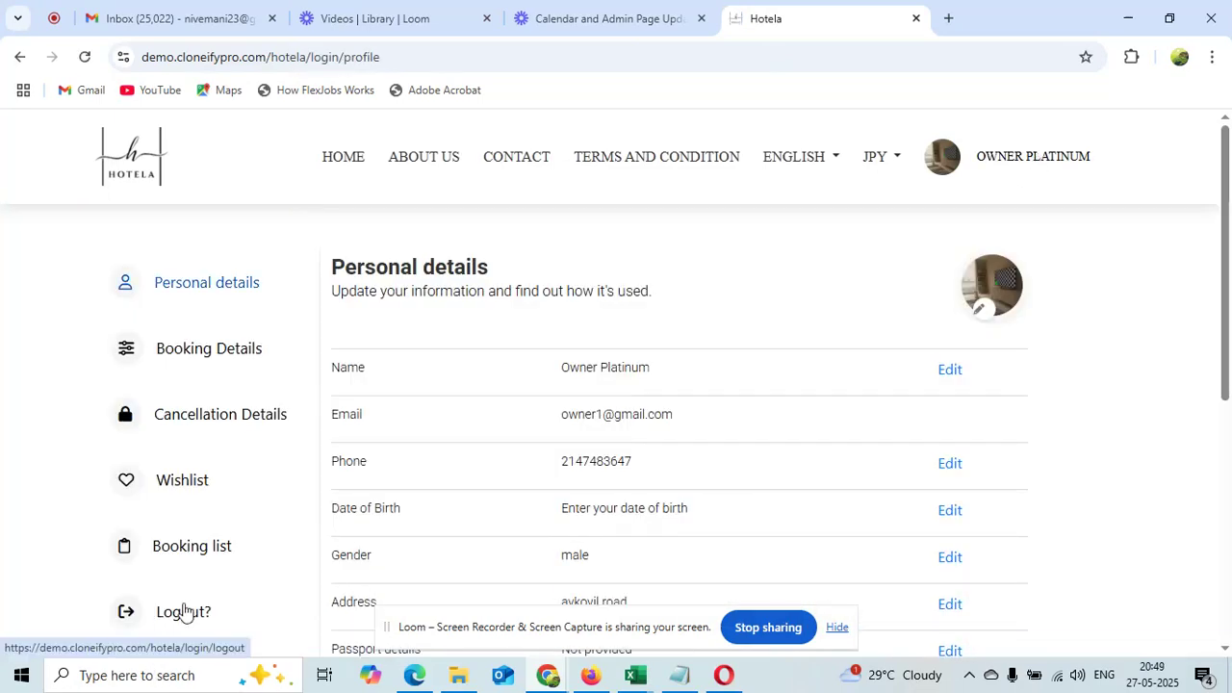
click(185, 612)
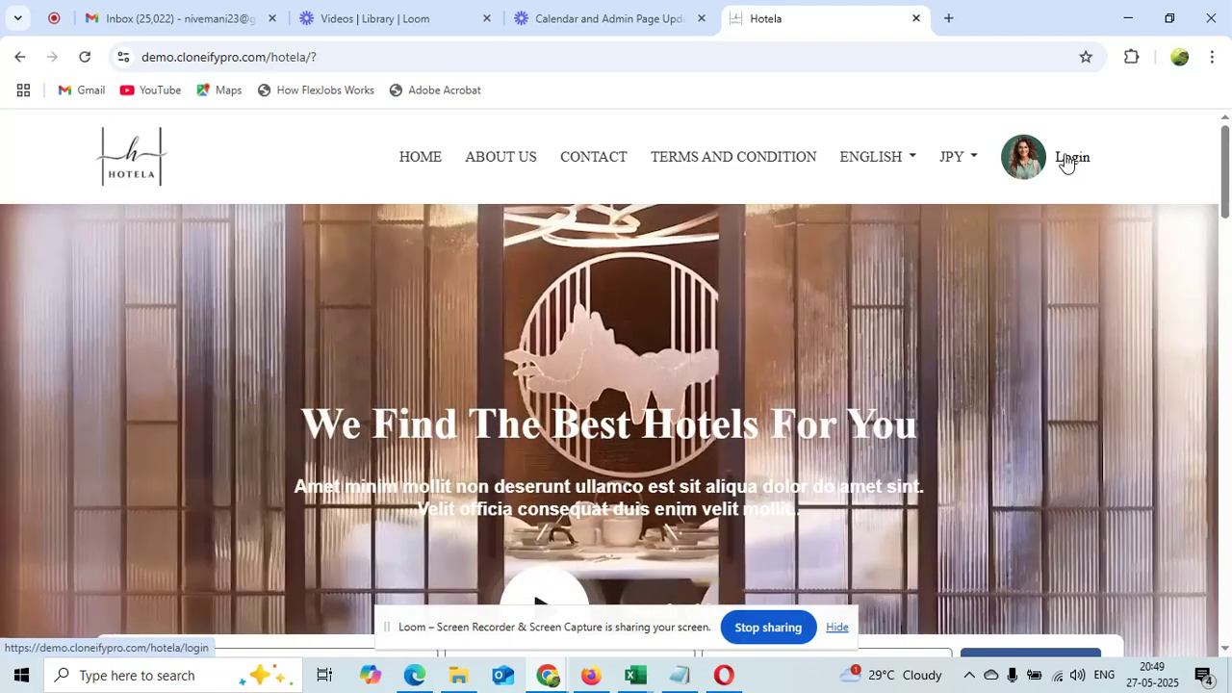
Log in with the guest email copied from Notepad and the account password, dismissing Chrome's breach warning
click(1067, 162)
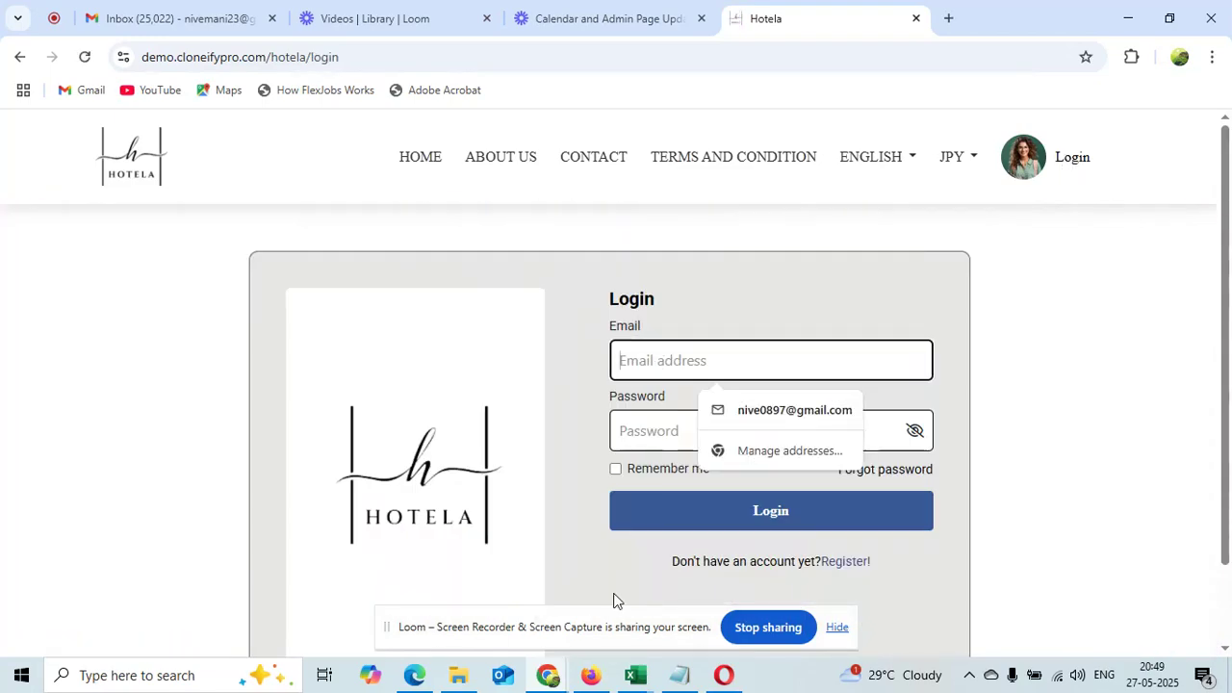
click(680, 675)
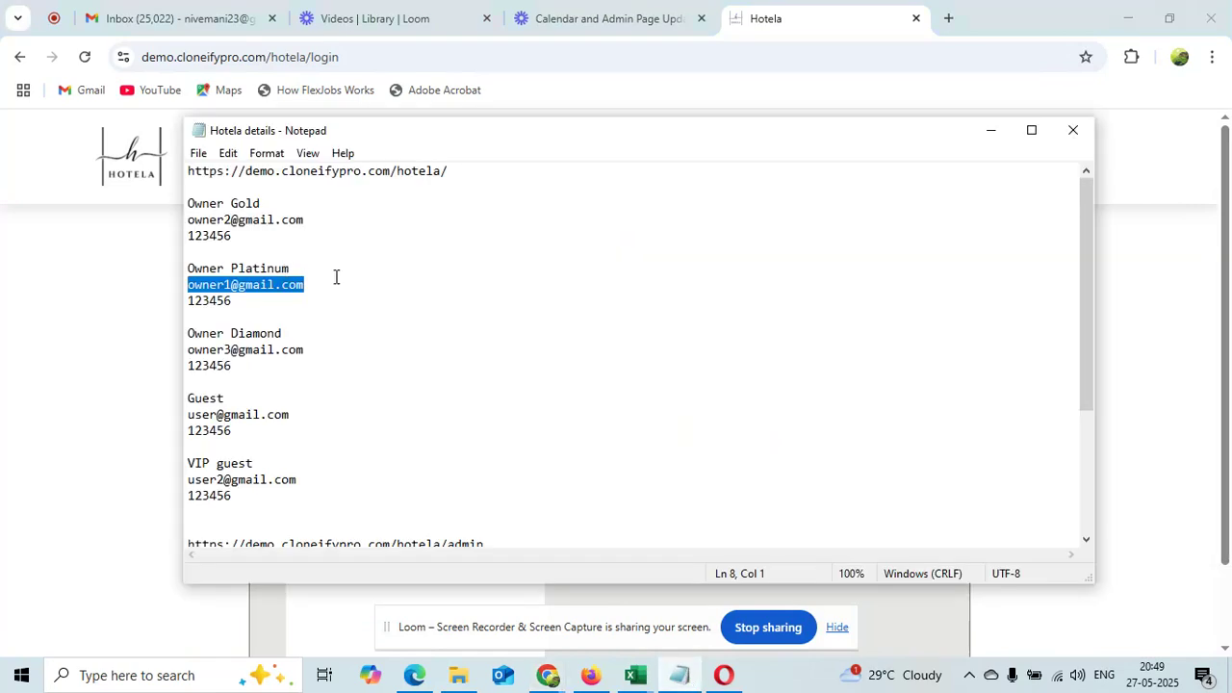
drag(291, 415, 191, 415)
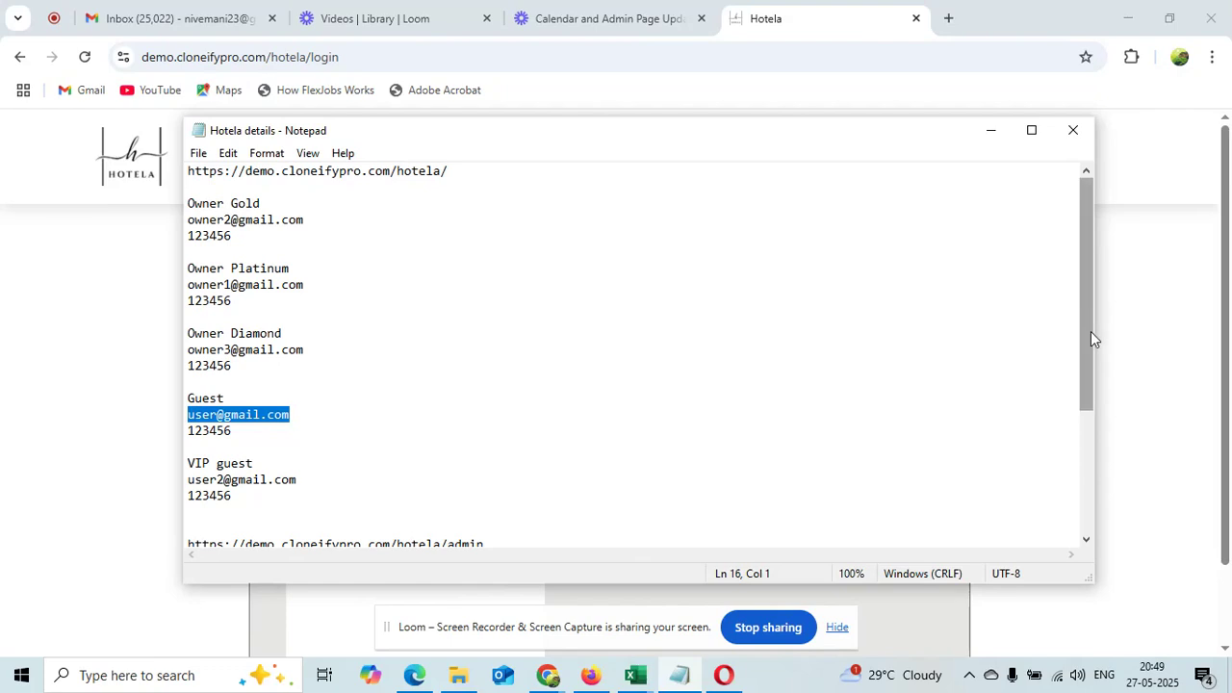
click(1137, 349)
click(669, 359)
key(ctrl+v)
click(659, 430)
text(•)
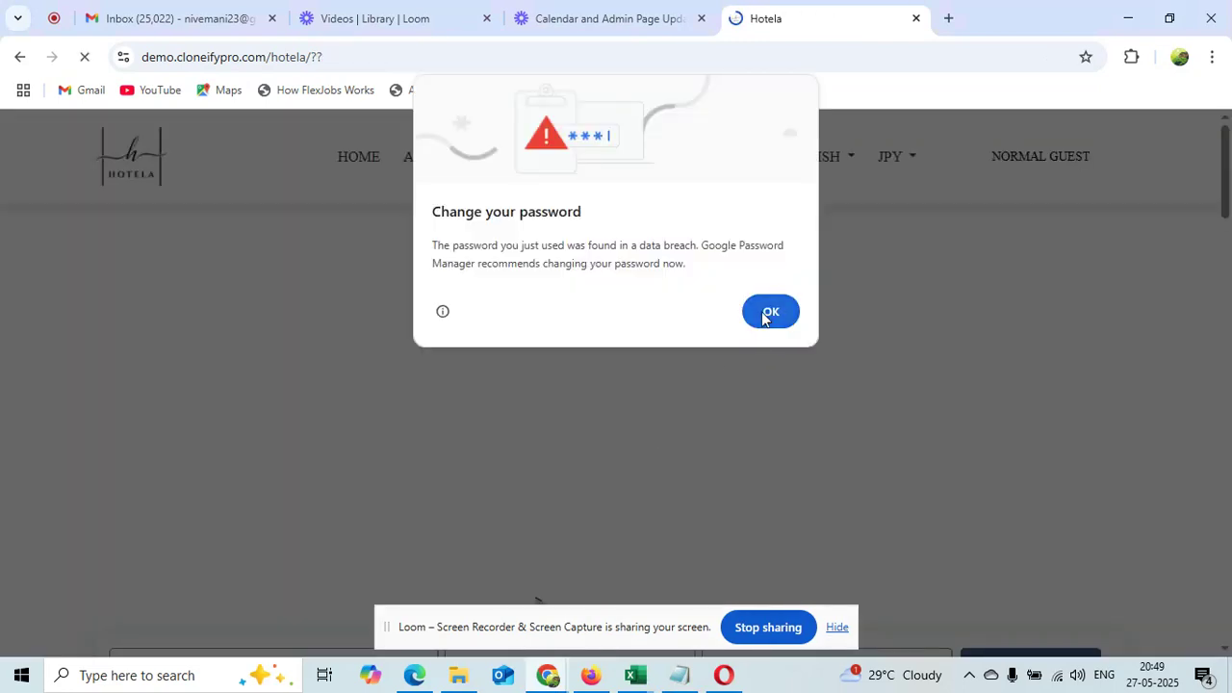
click(768, 311)
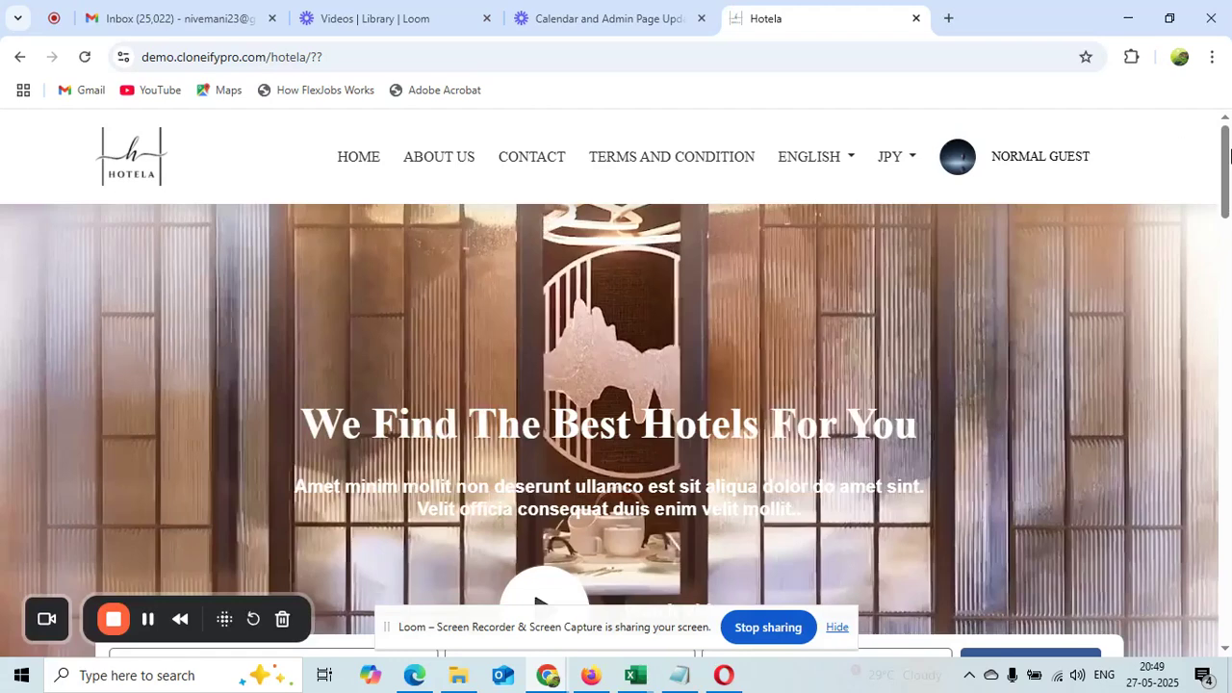
Set the search destination to Tokyo, japan
scroll(1229, 156, down, 5)
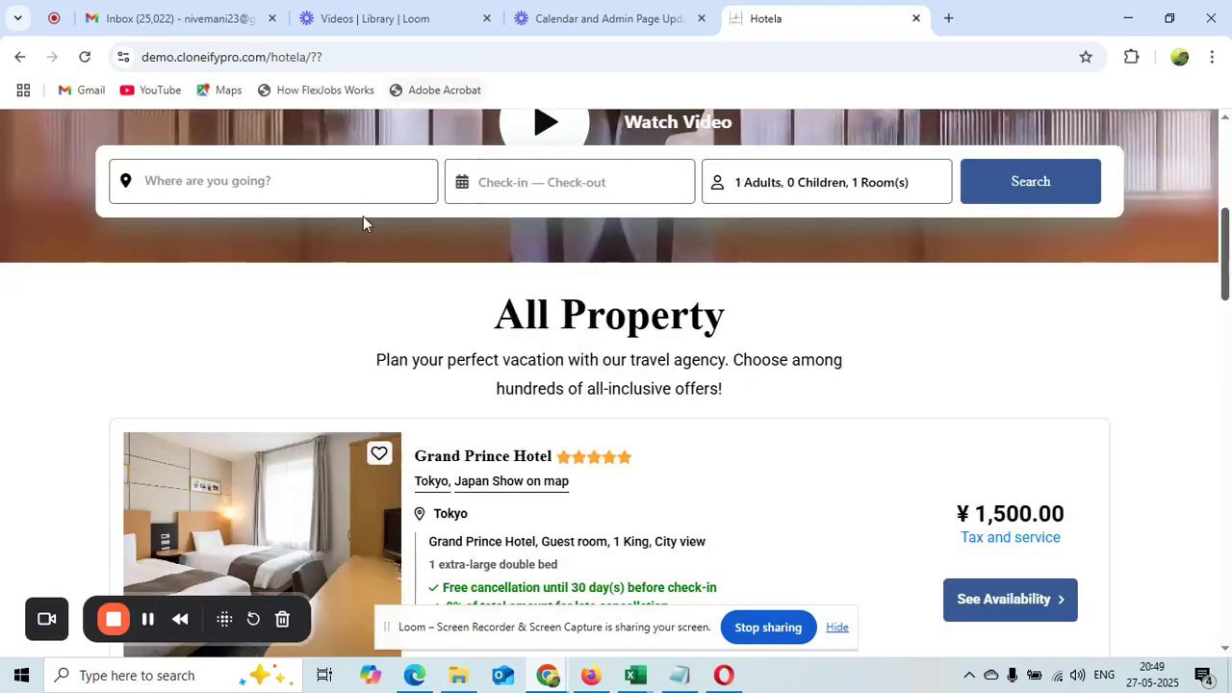
click(340, 182)
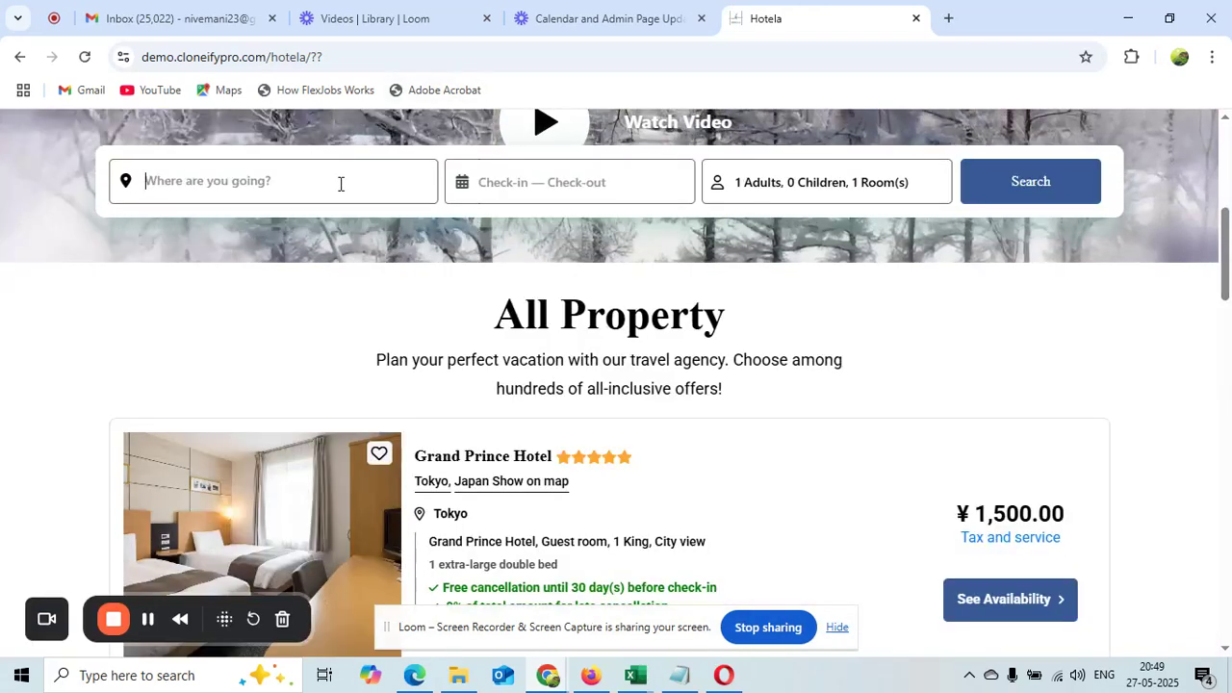
text(tok)
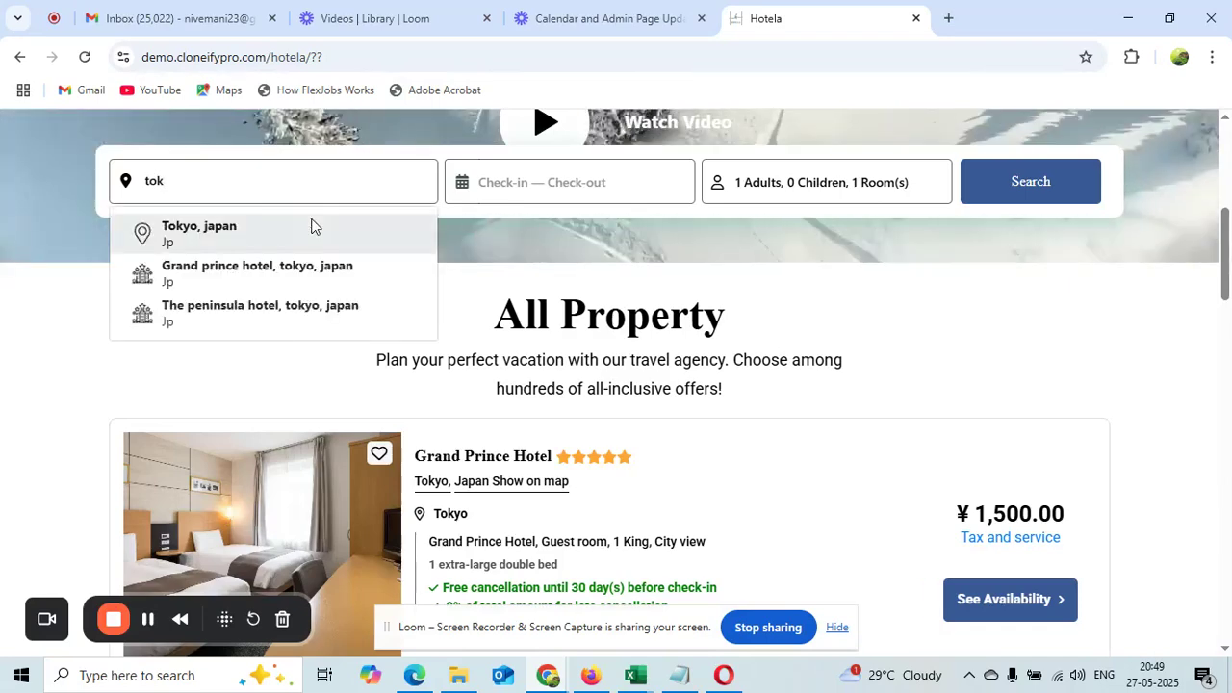
click(311, 225)
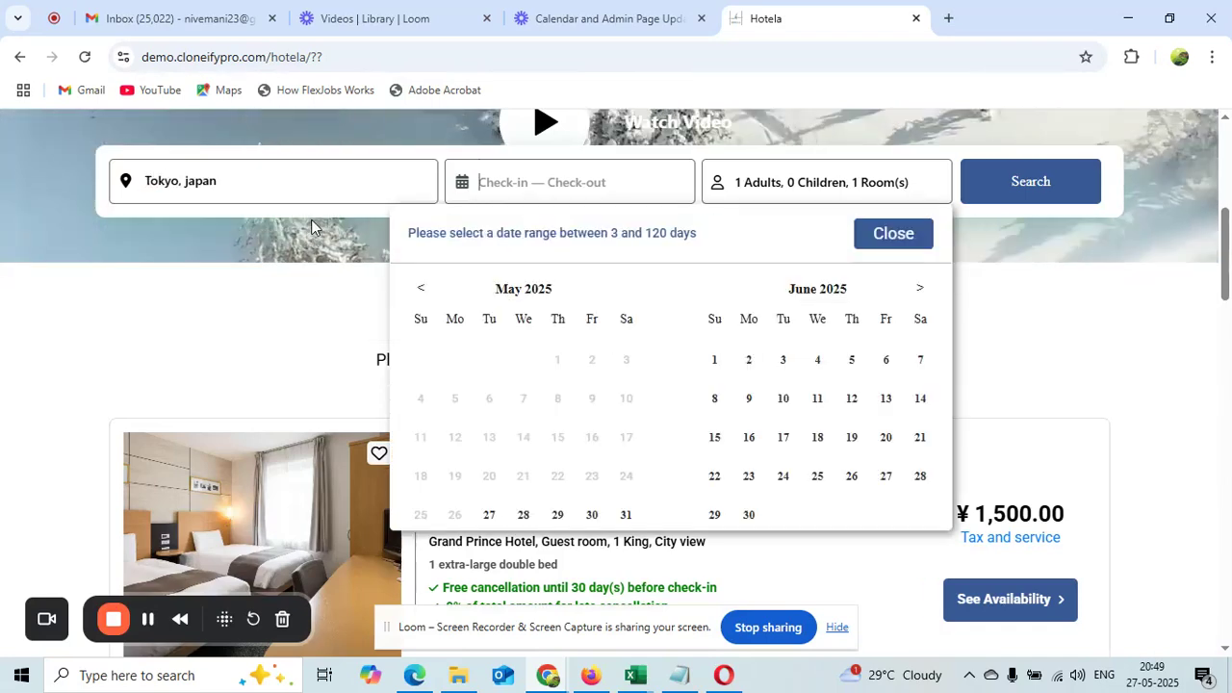
Search Jun 3 to Jun 12 and open The Peninsula Hotel's availability
click(783, 362)
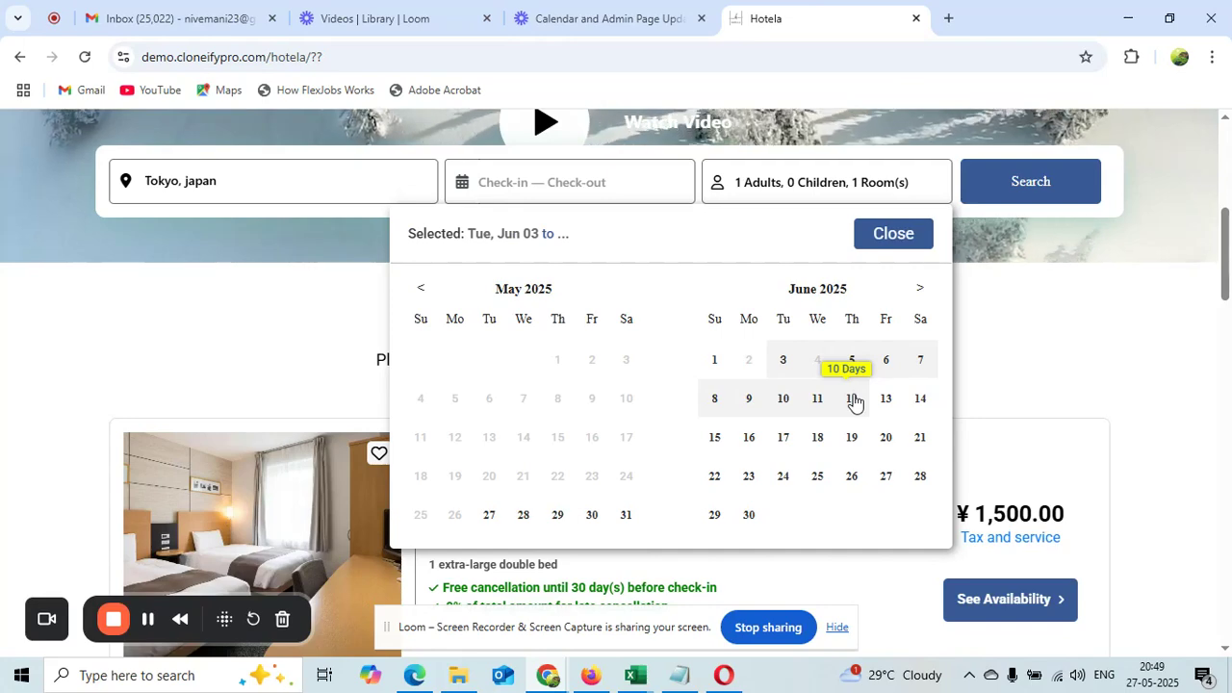
click(852, 399)
click(1050, 184)
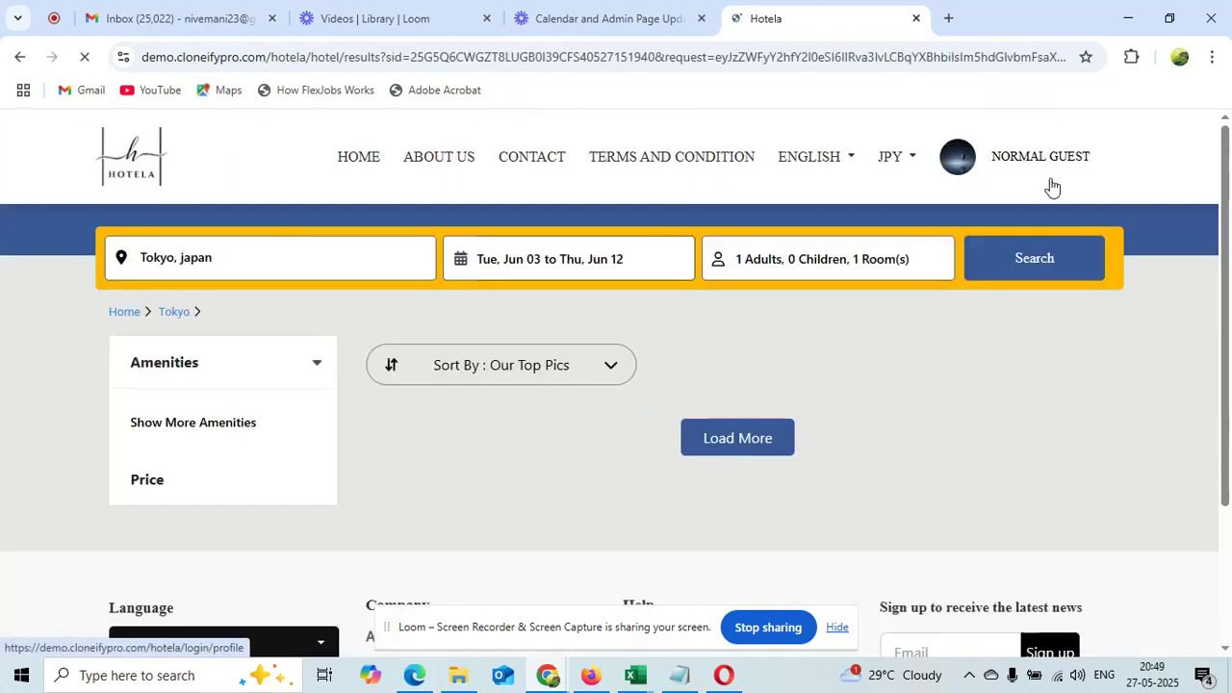
scroll(1229, 171, down, 5)
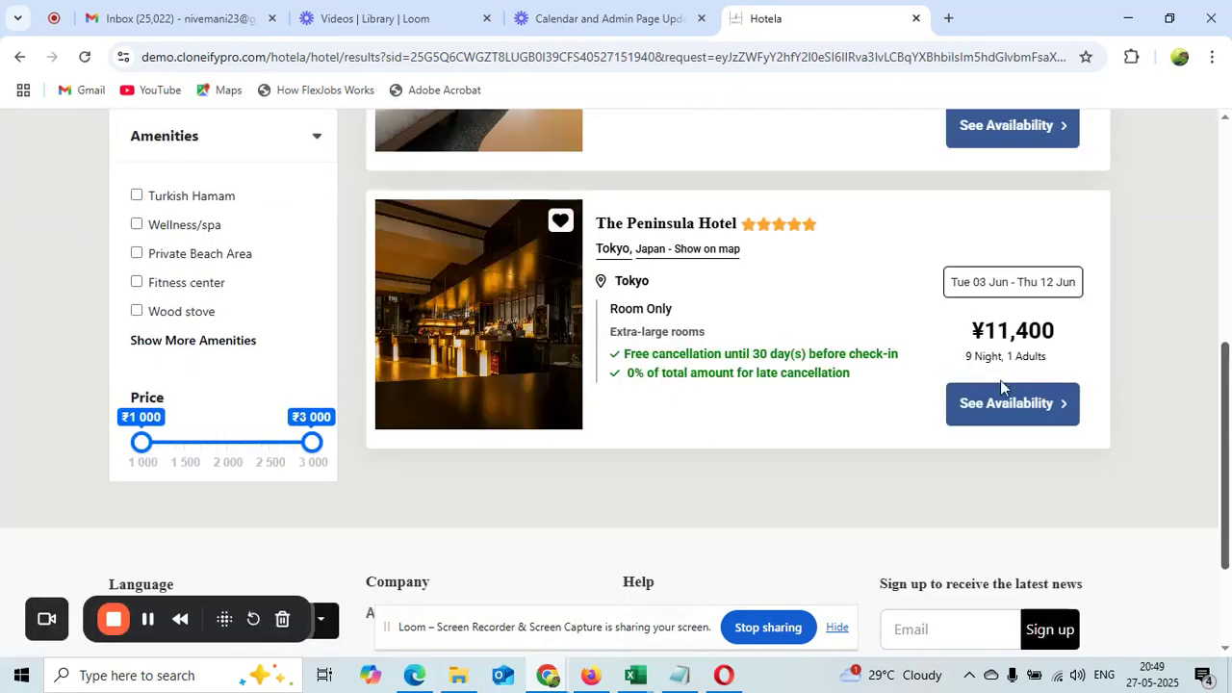
click(980, 412)
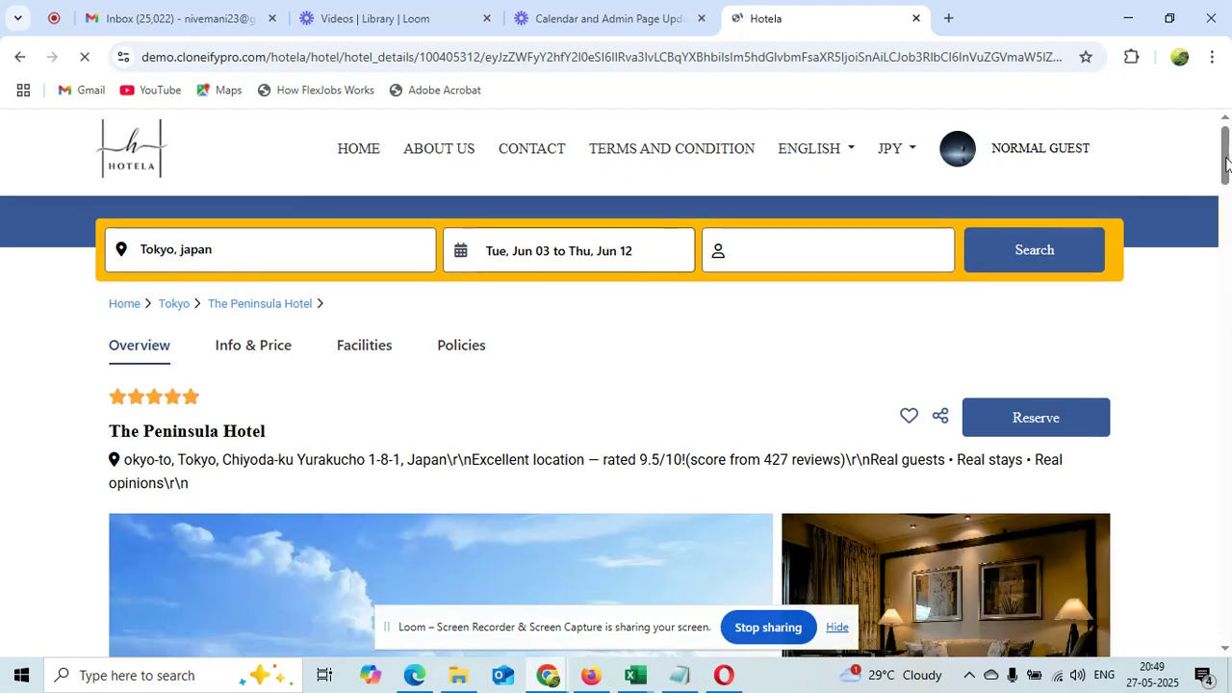
Try Book Now without a room selected, then go back from the error page
drag(1227, 178, 1228, 352)
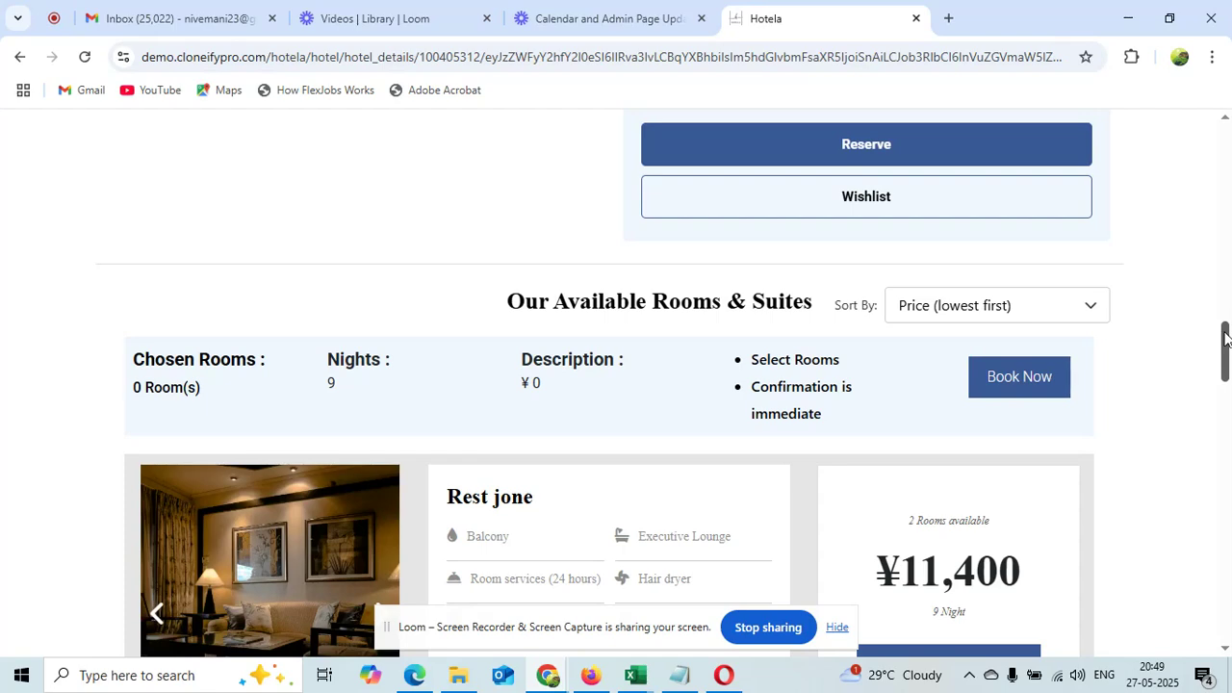
drag(1223, 336, 1223, 370)
click(1015, 377)
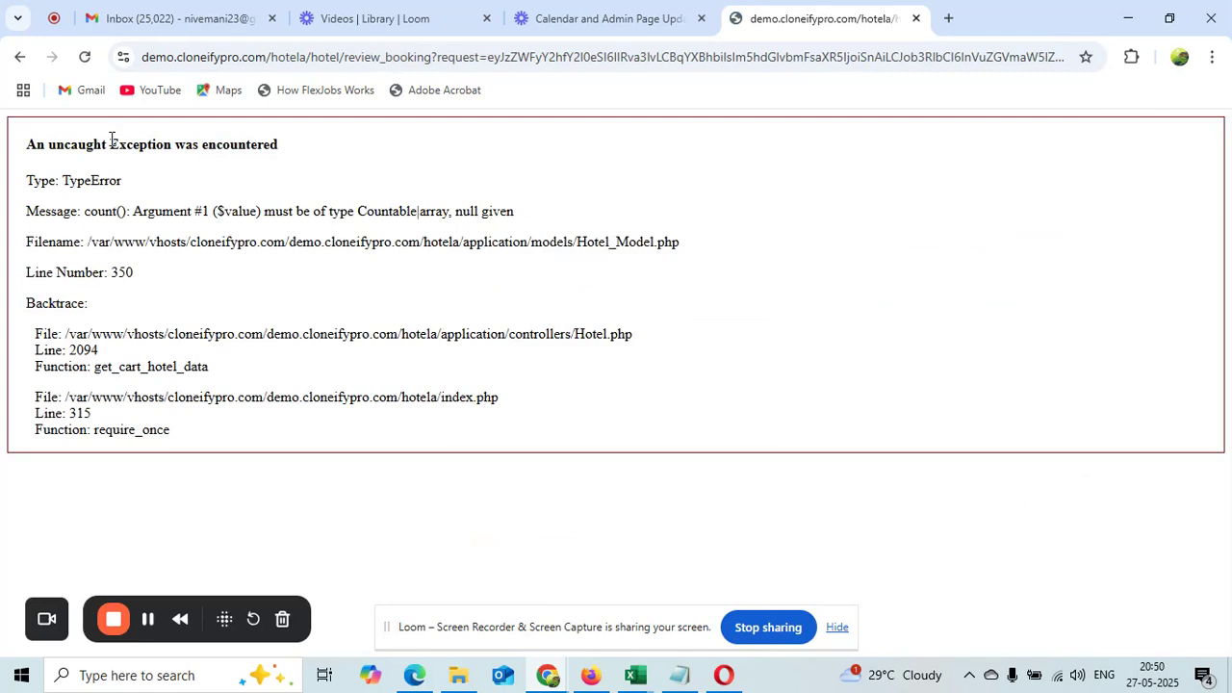
click(20, 57)
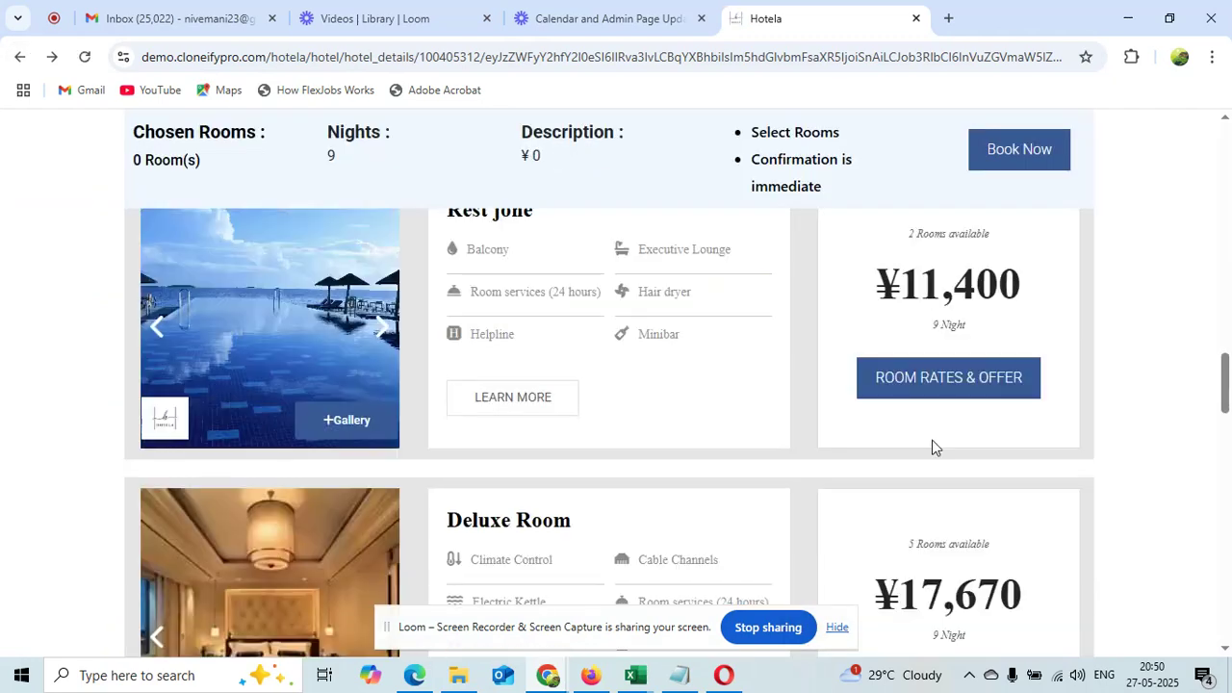
Under room rates, pick 1 Flex Rate room at ¥11,400 and continue to booking
click(949, 394)
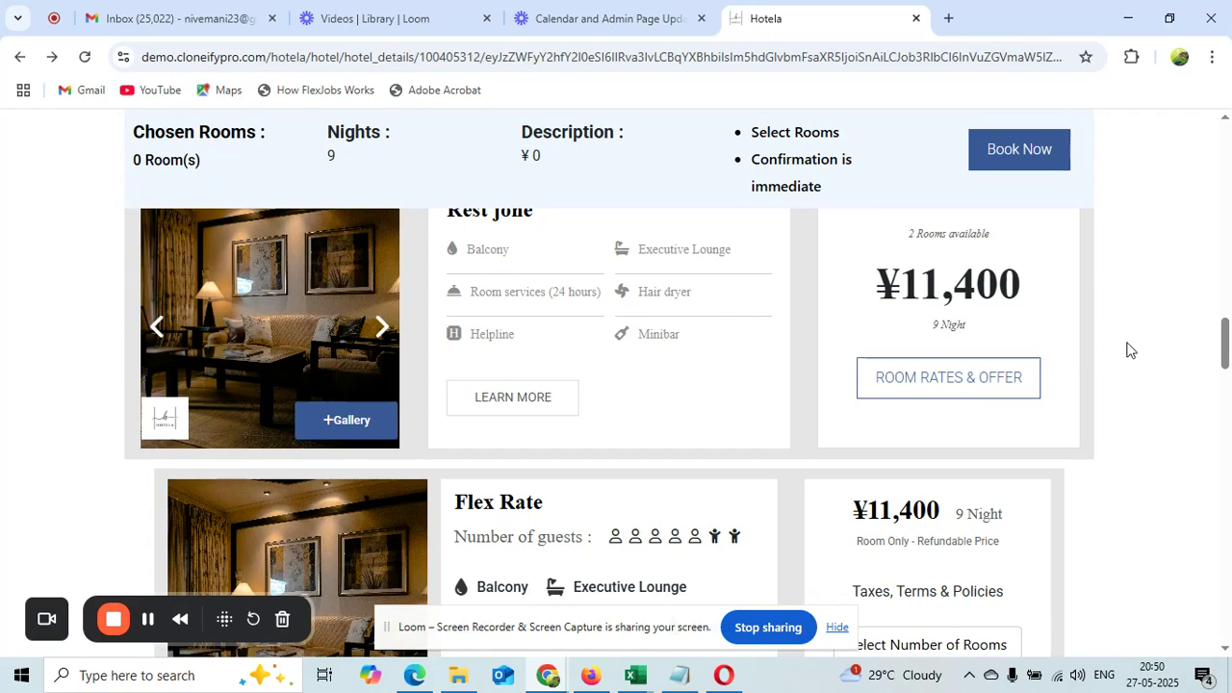
drag(1225, 331, 1225, 364)
click(932, 303)
click(928, 364)
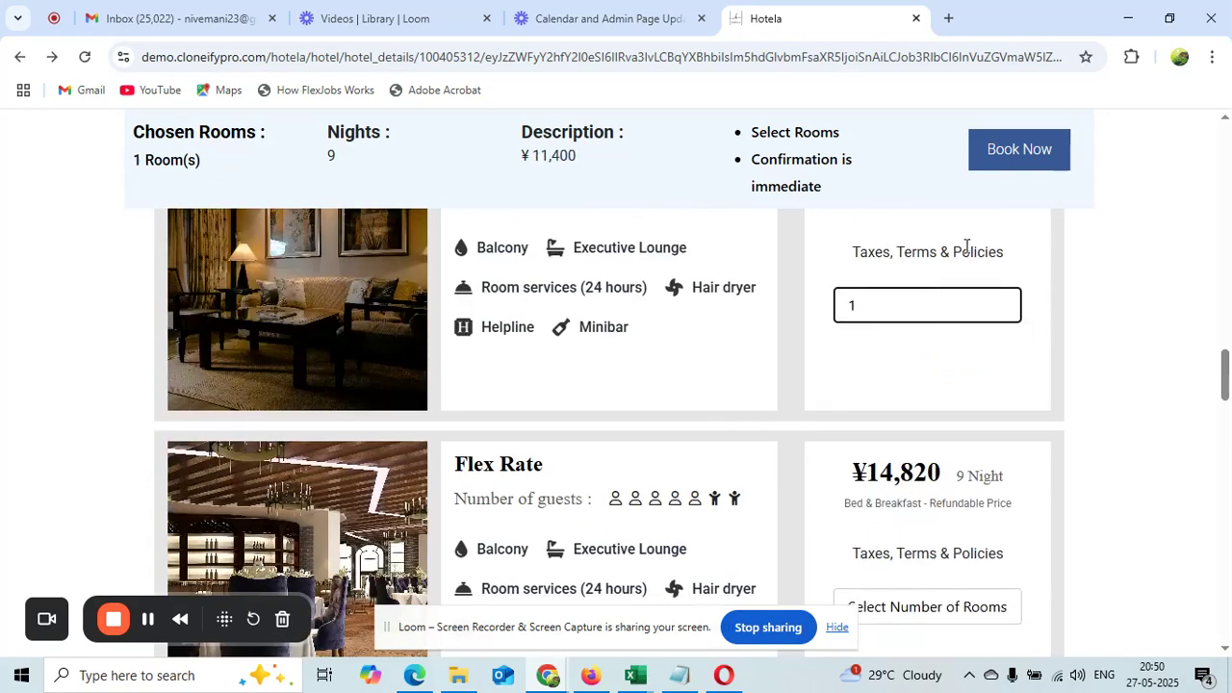
click(1008, 151)
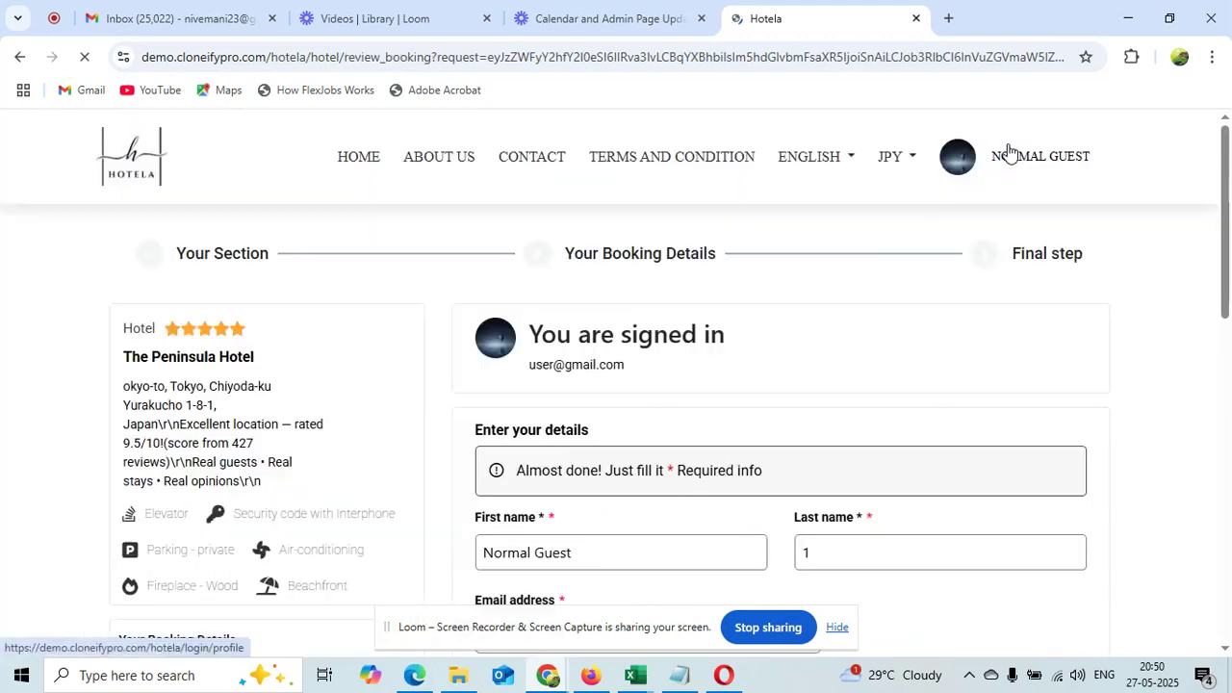
Autofill the guest's address from the saved Chrome entry and go to Final Details
drag(1228, 145, 1229, 315)
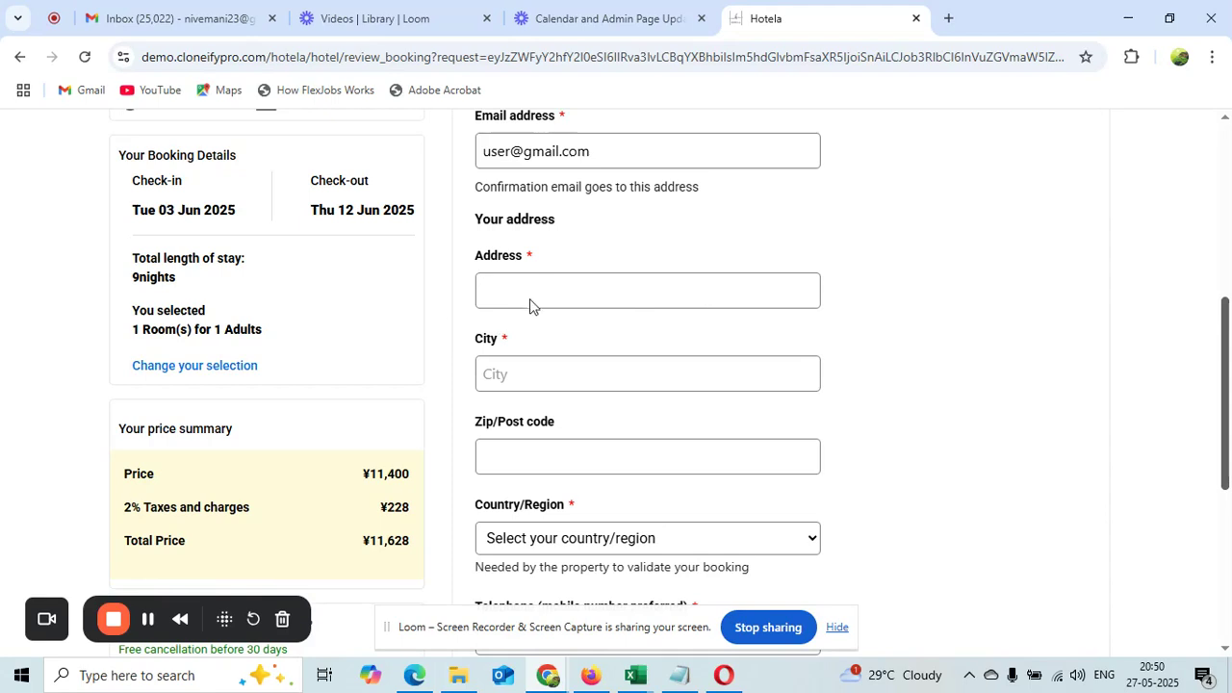
click(561, 292)
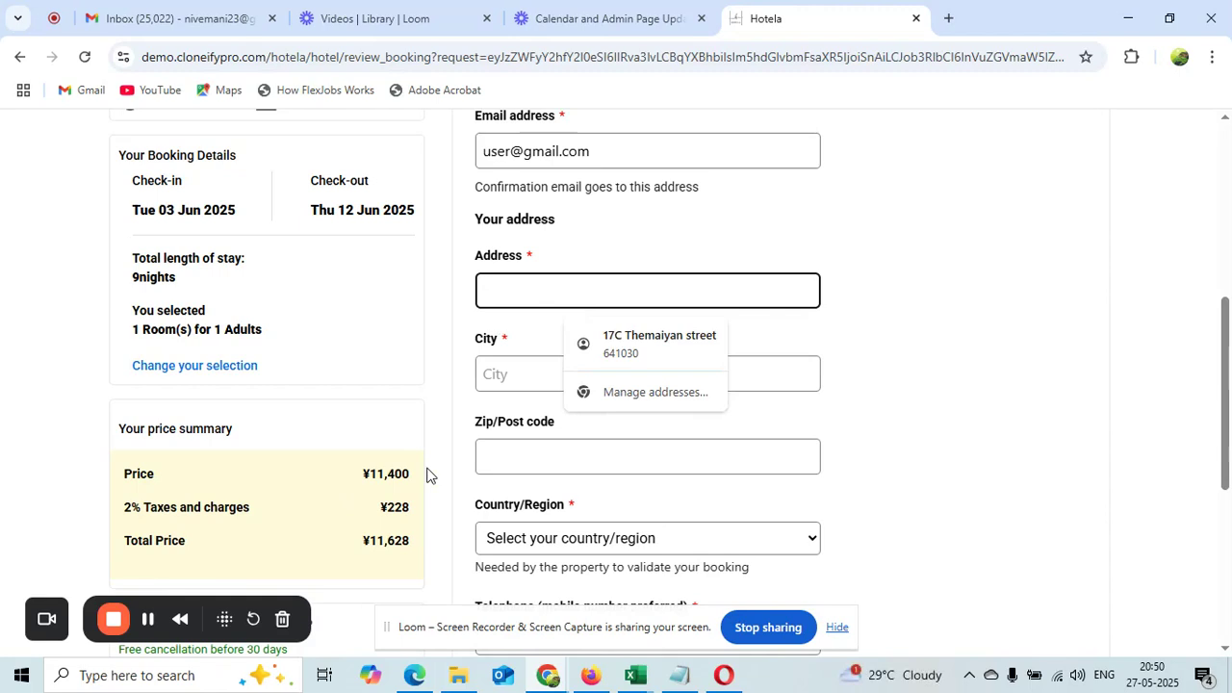
drag(411, 512, 375, 515)
click(579, 291)
click(613, 352)
drag(1228, 313, 1227, 457)
click(1023, 323)
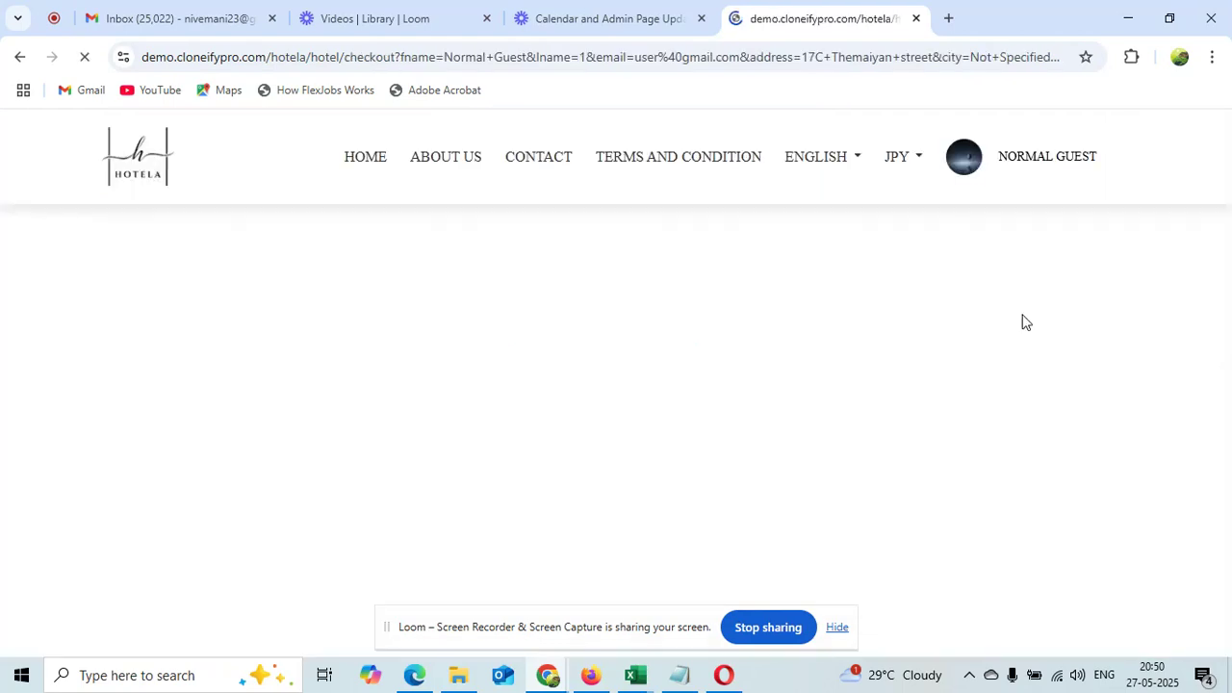
Autofill the cardholder's name and move to the card number field
drag(1228, 164, 1227, 188)
click(617, 383)
click(616, 430)
click(544, 457)
Enter the card number, expiry, CVC and ZIP, then confirm the Peninsula booking
text(42)
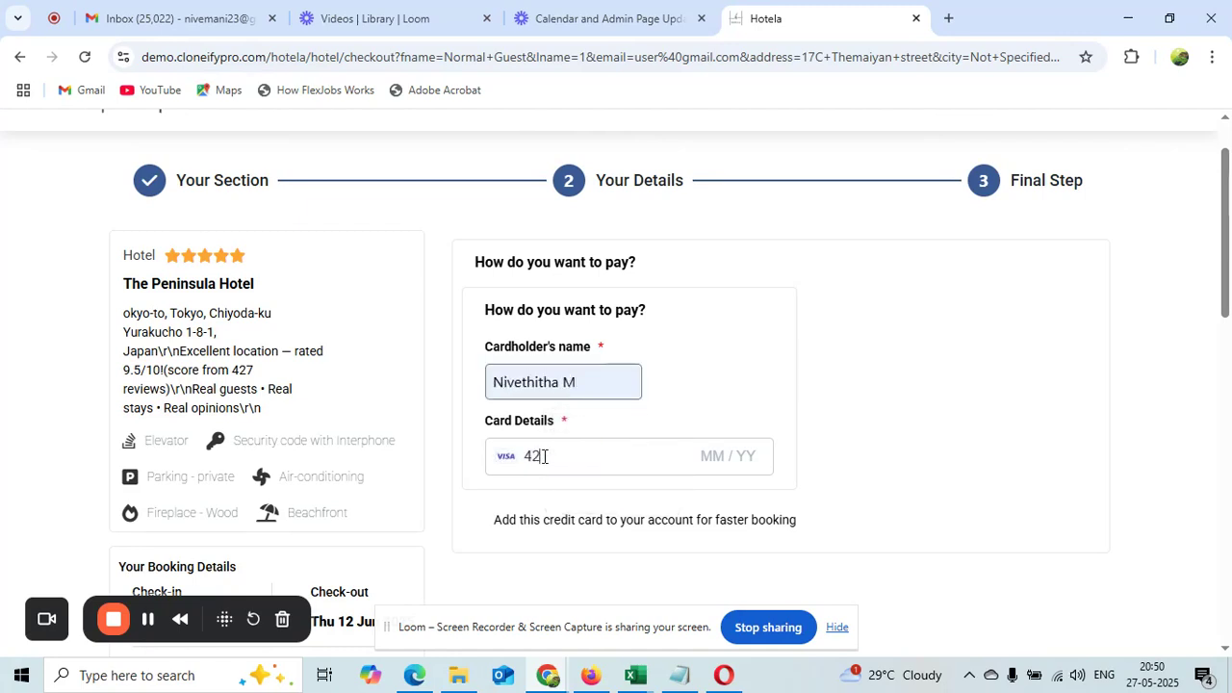
text(4242)
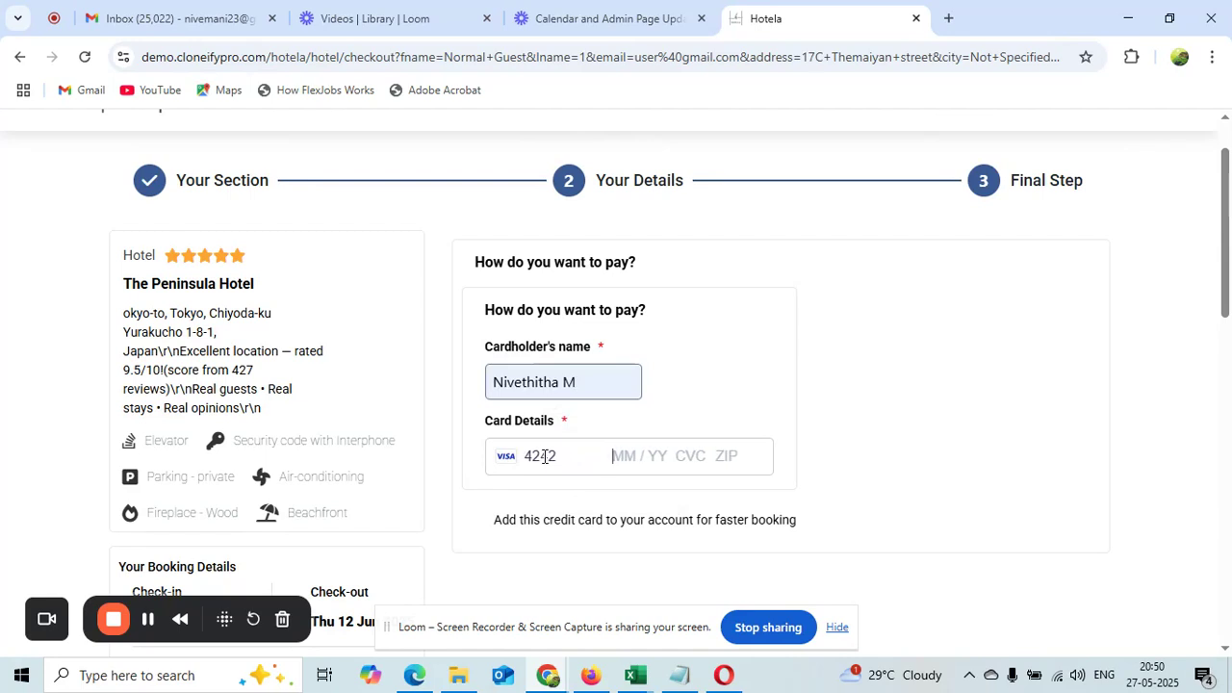
text(424242424209 /34)
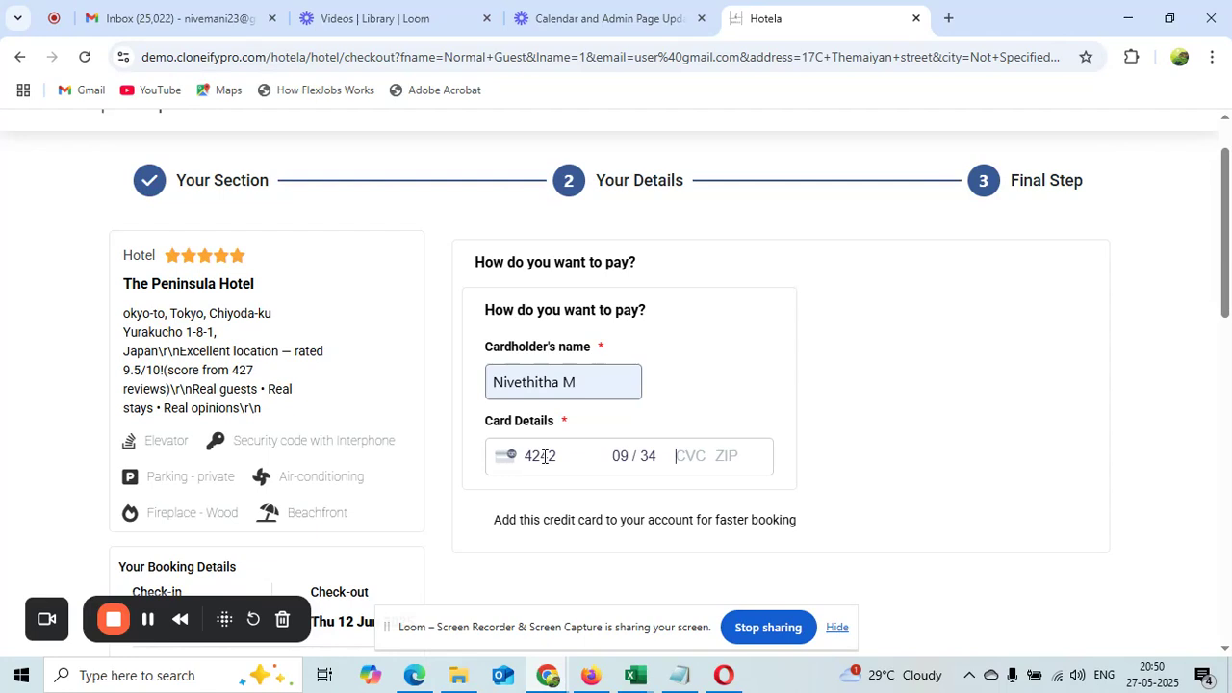
text(23512365)
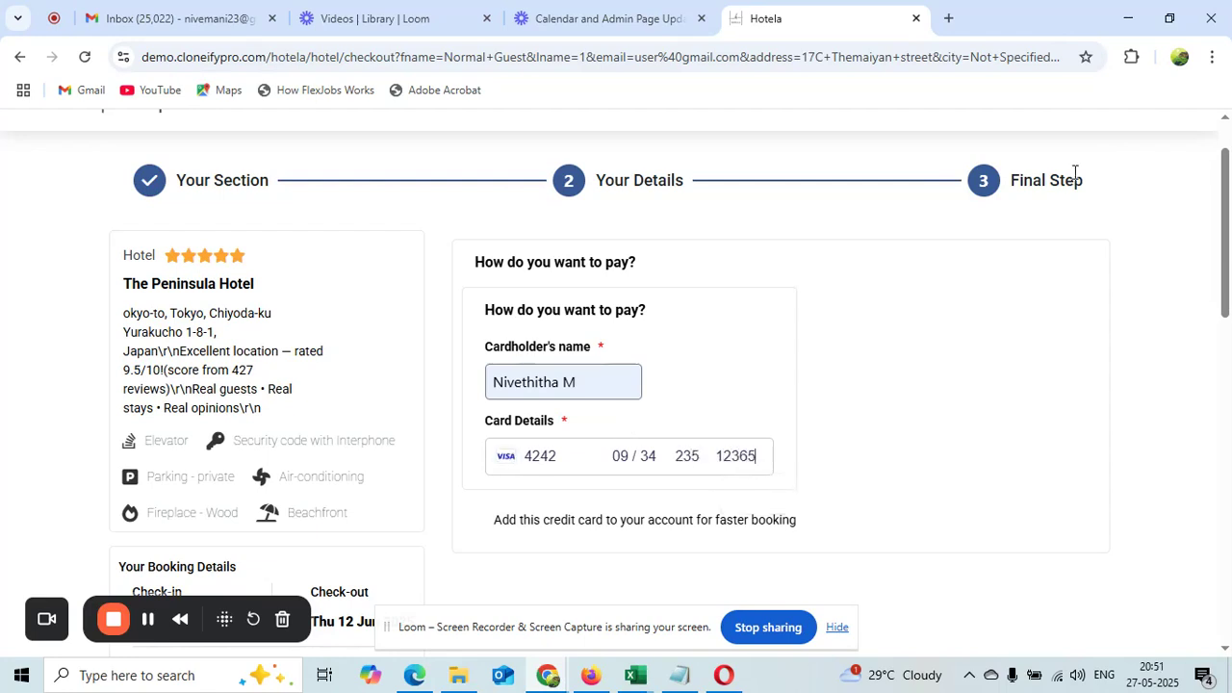
drag(1229, 189, 1229, 441)
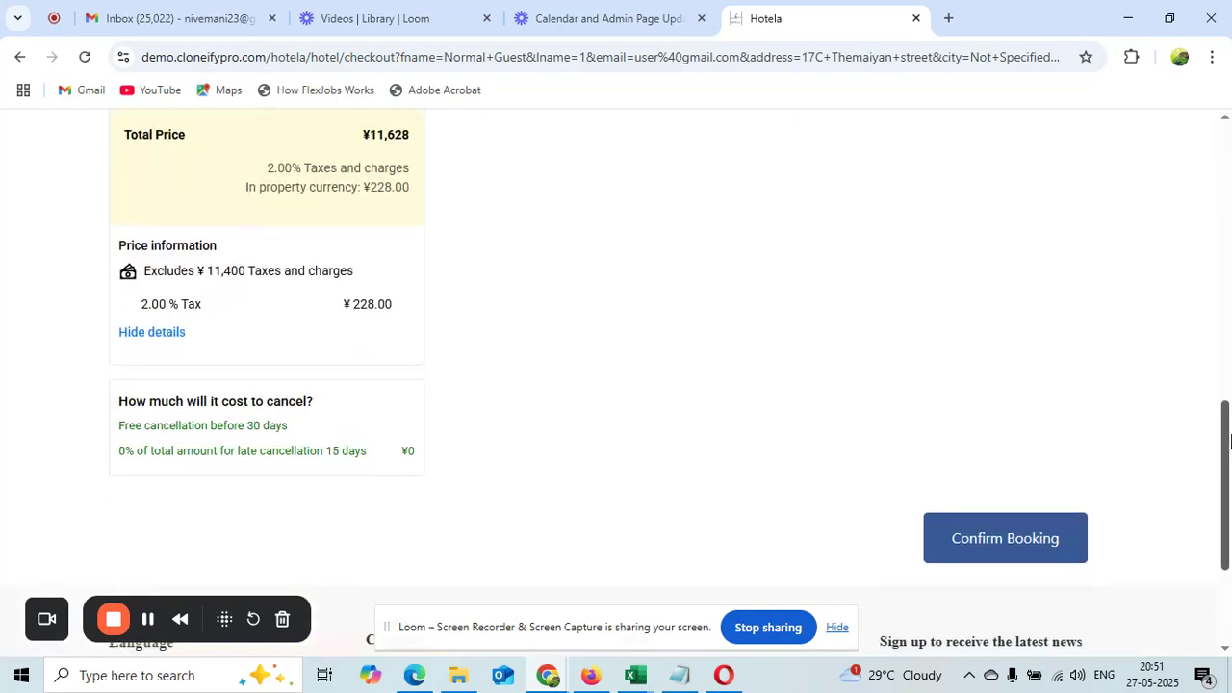
click(1000, 550)
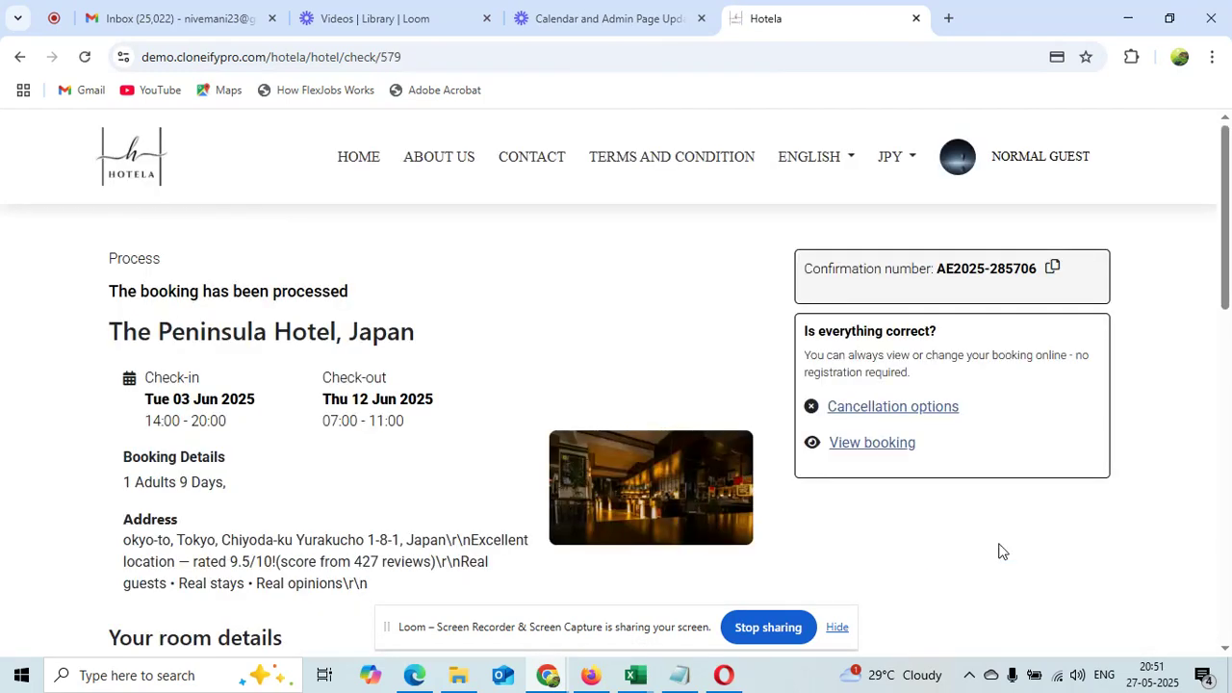
Check the Peninsula booking in the guest's booking list, then return to the hotel and highlight the maximum-active-bookings warning
click(1037, 157)
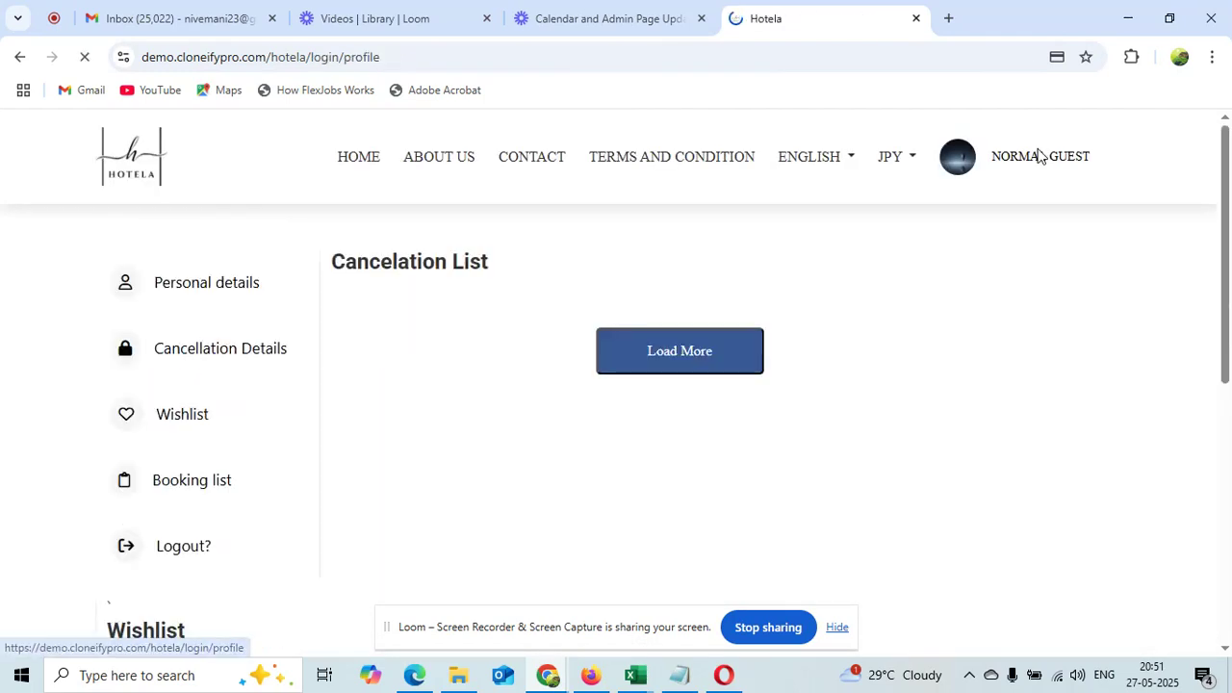
click(183, 482)
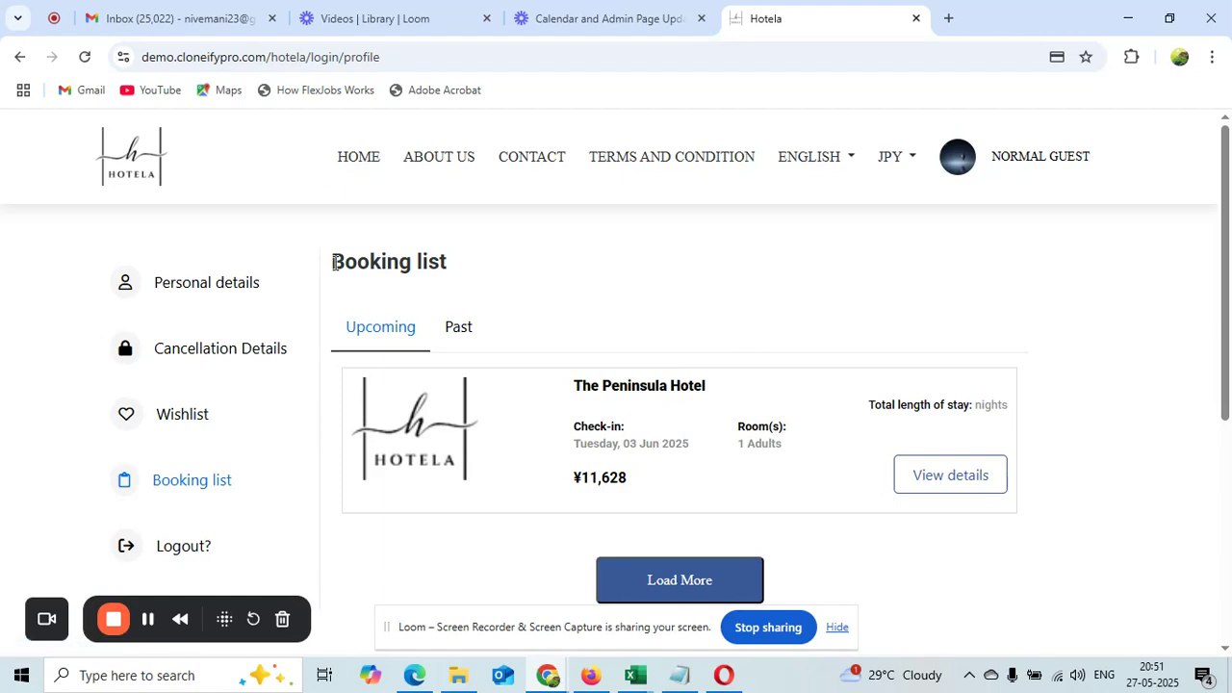
click(22, 56)
click(22, 56)
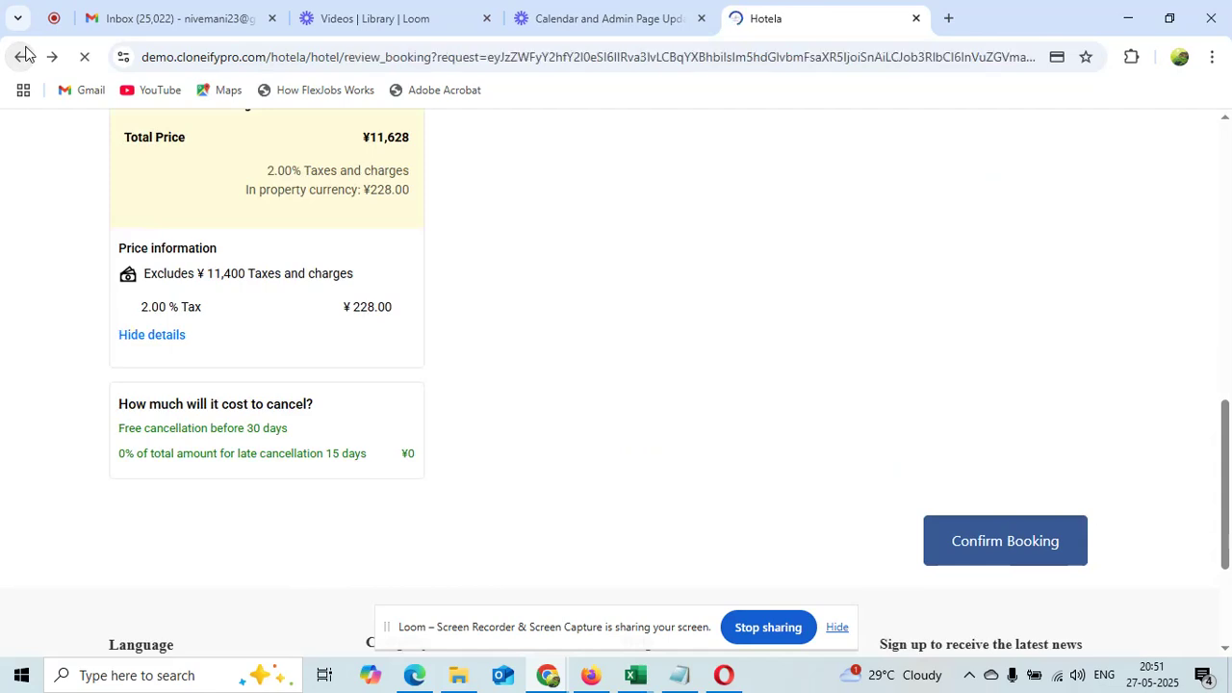
click(24, 55)
click(24, 56)
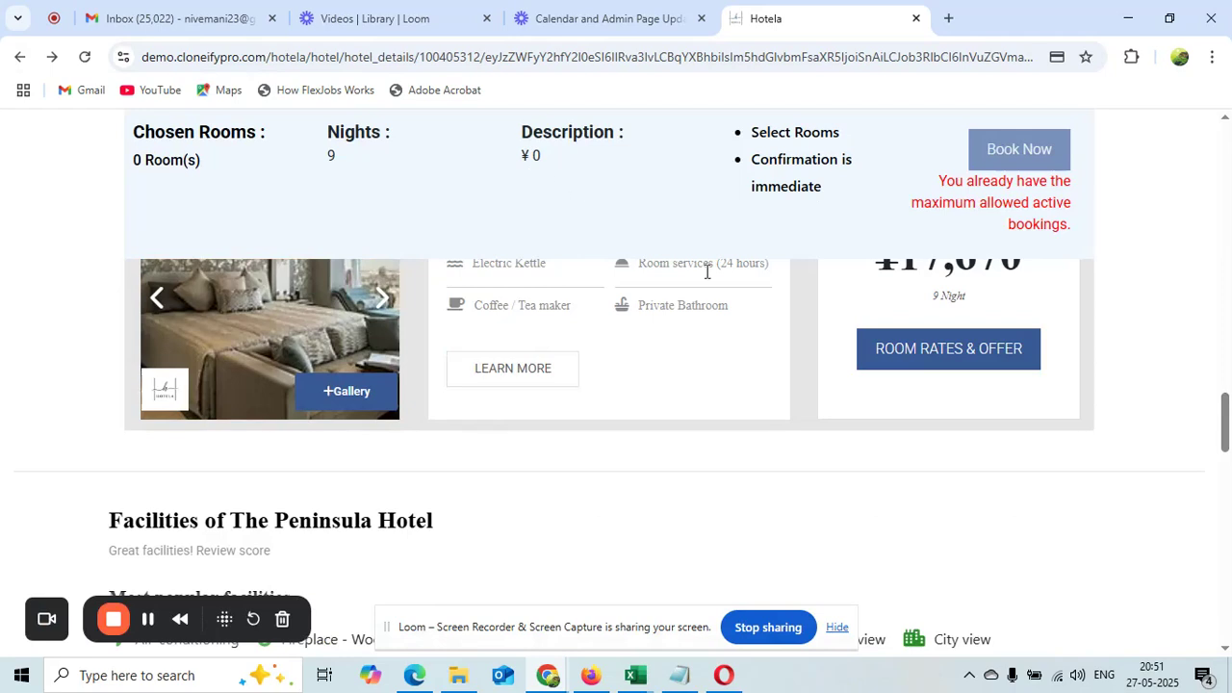
drag(1075, 231, 937, 185)
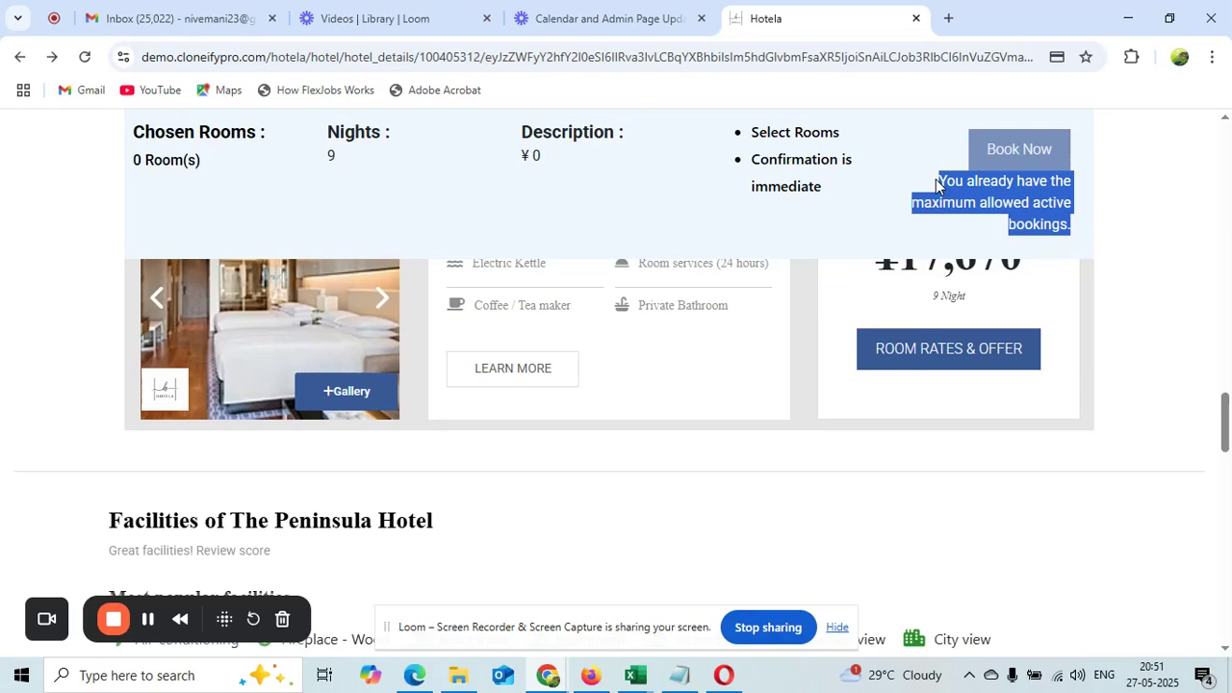